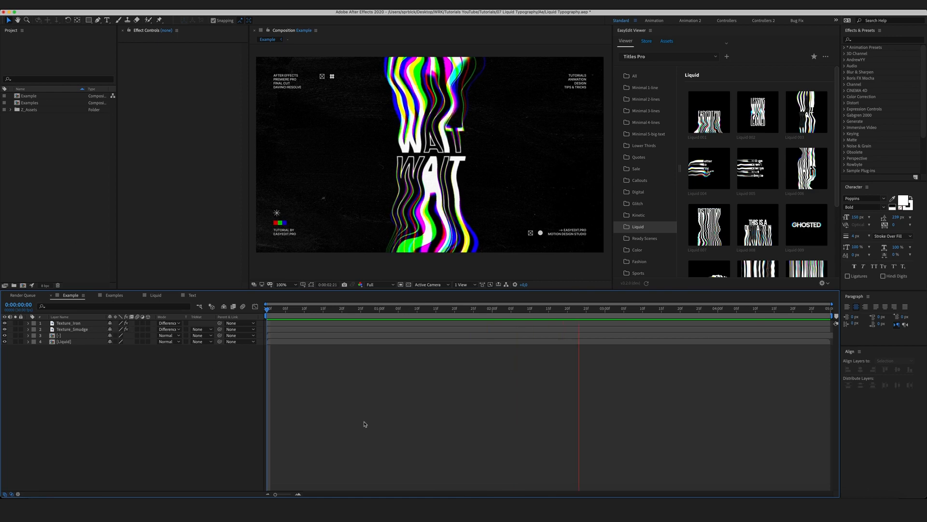
{"action": "key", "text": "shift+period"}
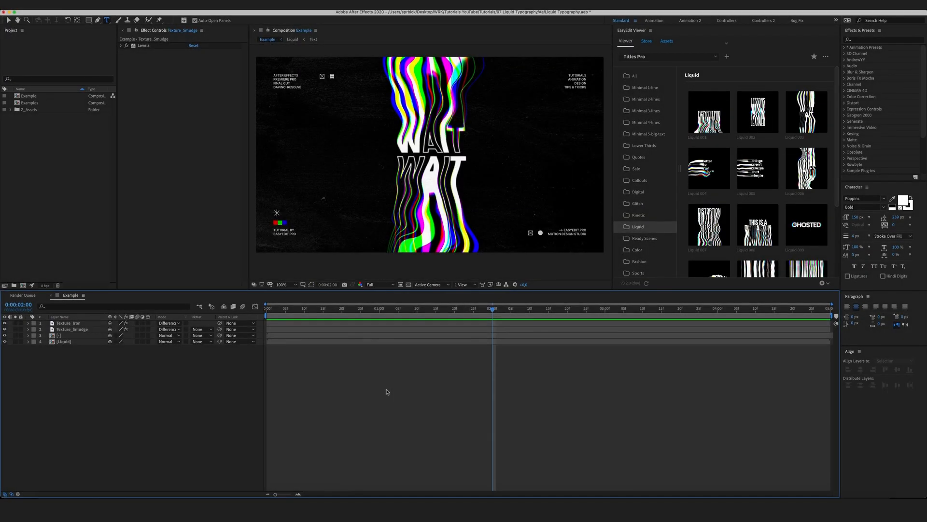
- Create a 1080 × 1080 px, 30 fps, 5-second composition named "Text" and display the title/action-safe guides
{"action": "key", "text": "super+n"}
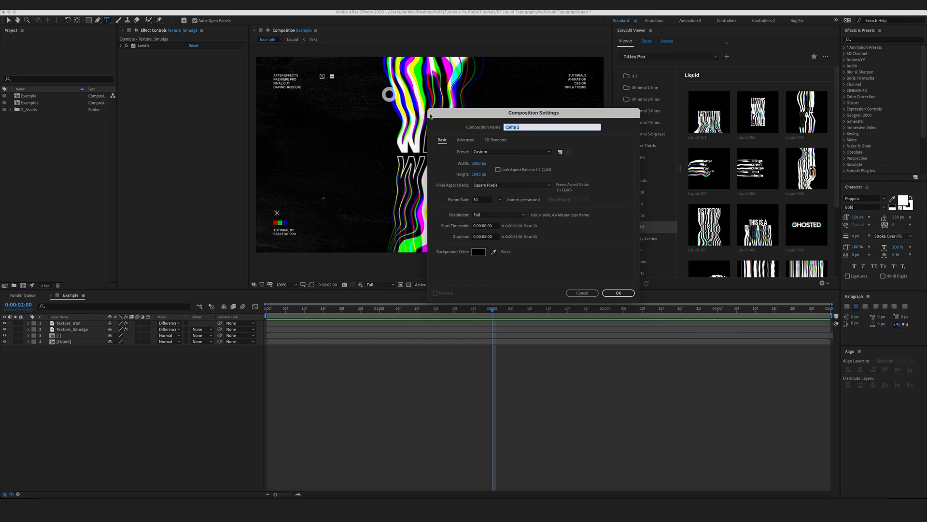
{"action": "type", "text": "Text"}
{"action": "key", "text": "Return"}
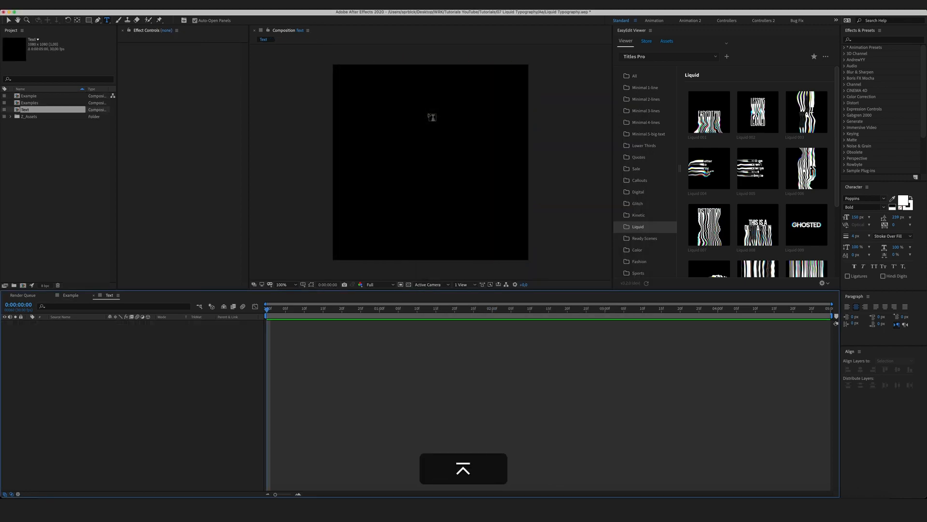
{"action": "key", "text": "apostrophe"}
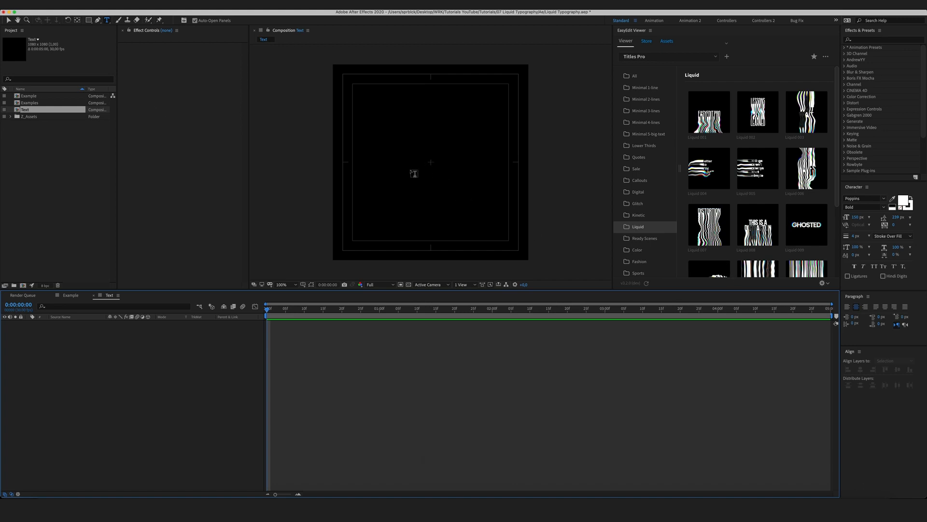
- Add a text layer reading "WAIT" in the upper half of the composition
{"action": "left_click", "coordinate": [406, 155]}
{"action": "type", "text": "W"}
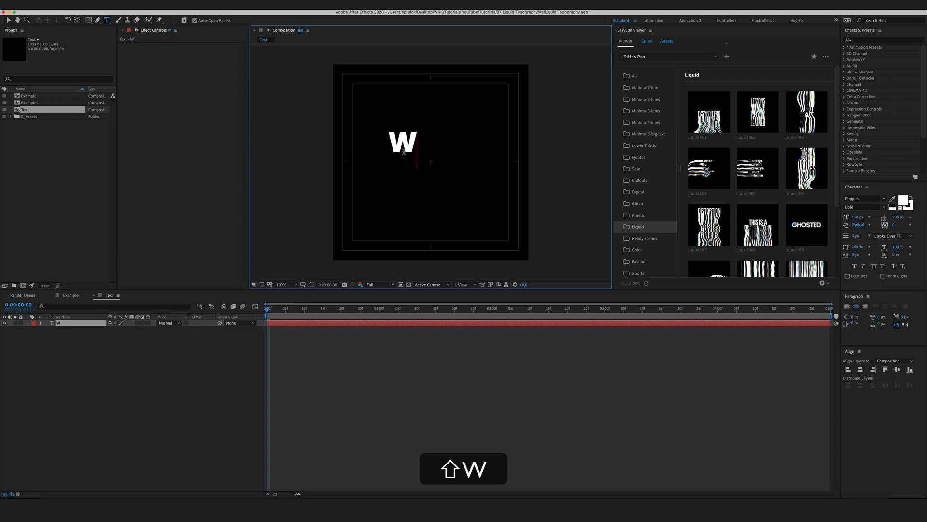
{"action": "type", "text": "AIT"}
{"action": "key", "text": "KP_Enter"}
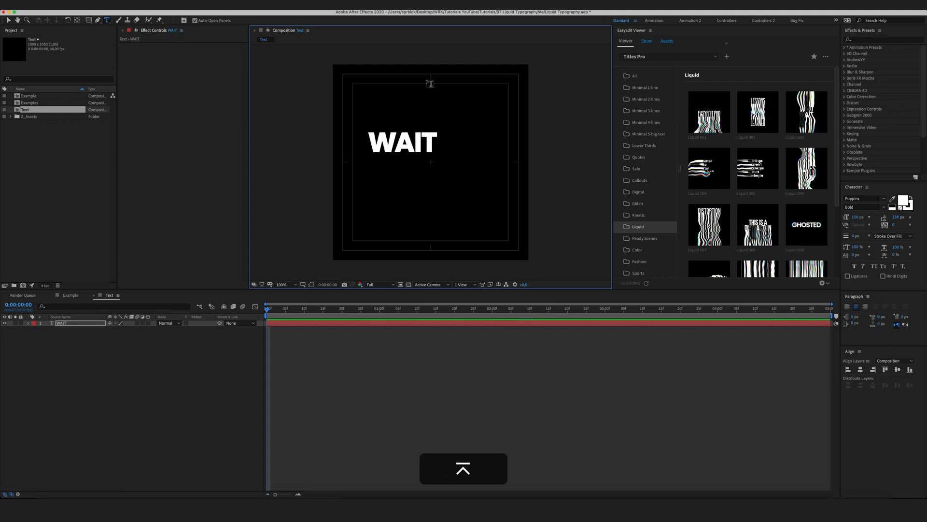
- Show the layer controls and move the WAIT text to the horizontal centre, just above the middle of the composition
{"action": "key", "text": "v"}
{"action": "key", "text": "super+shift+h"}
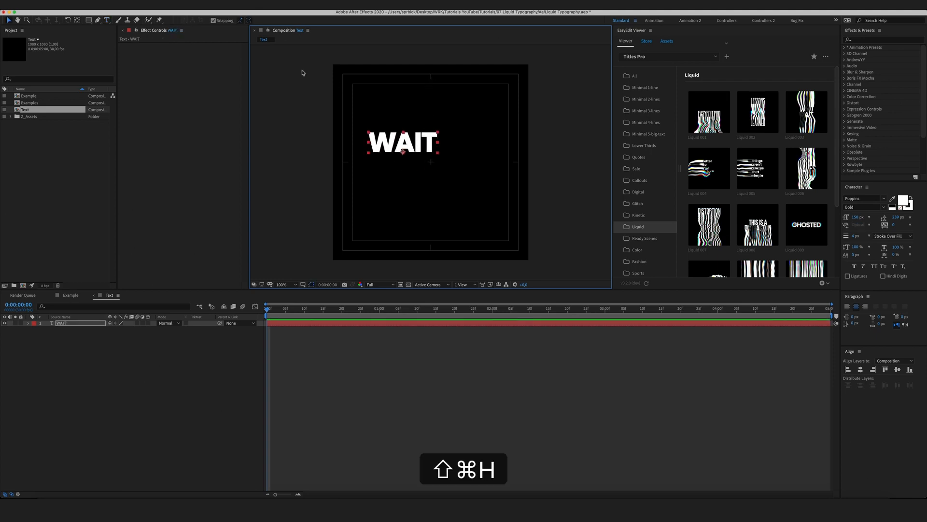
{"action": "key", "text": "v"}
{"action": "left_click_drag", "start_coordinate": [416, 143], "coordinate": [445, 151]}
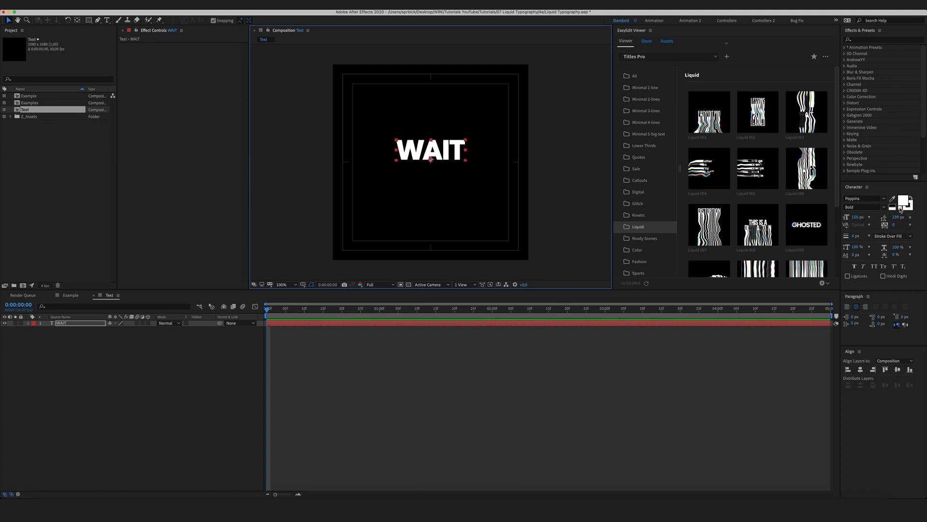
{"action": "left_click", "coordinate": [62, 364]}
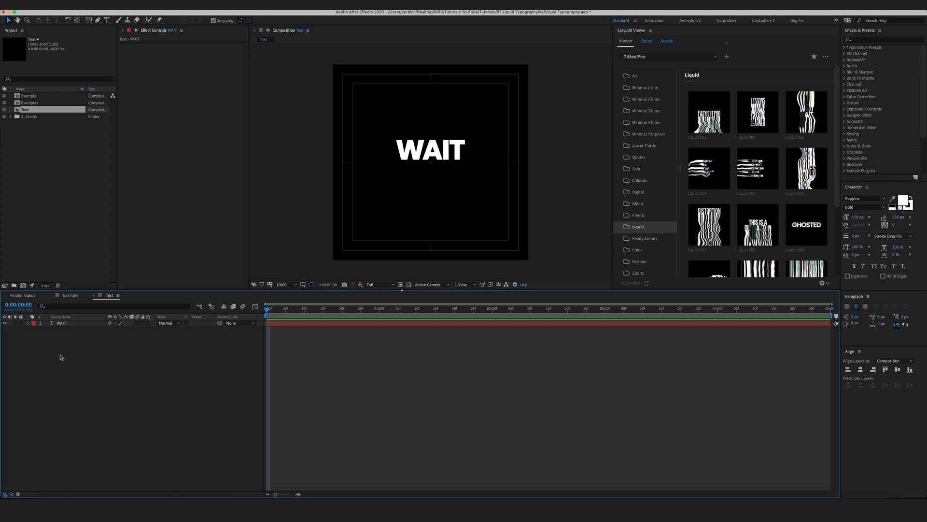
- Give the WAIT text a white (FFFFFF) stroke with a width of 4 px
{"action": "left_click", "coordinate": [62, 323]}
{"action": "left_click", "coordinate": [908, 212]}
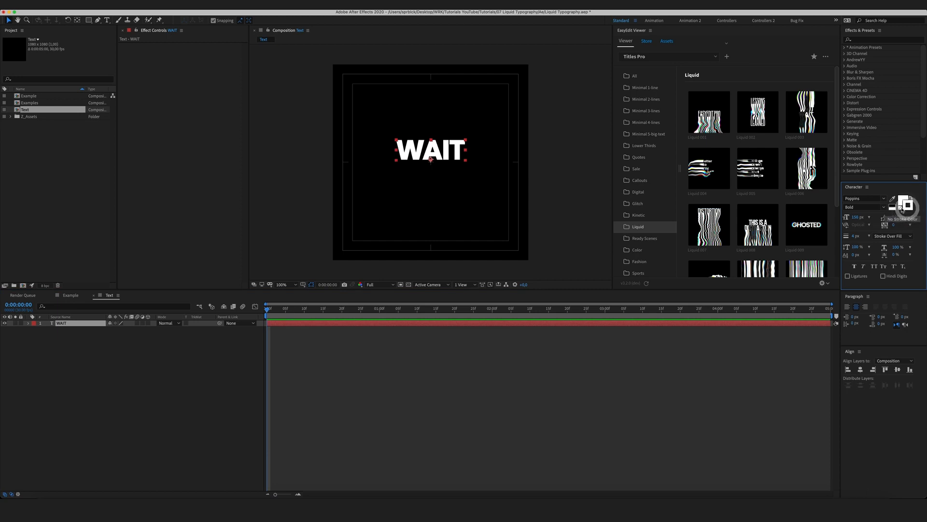
{"action": "left_click", "coordinate": [908, 209]}
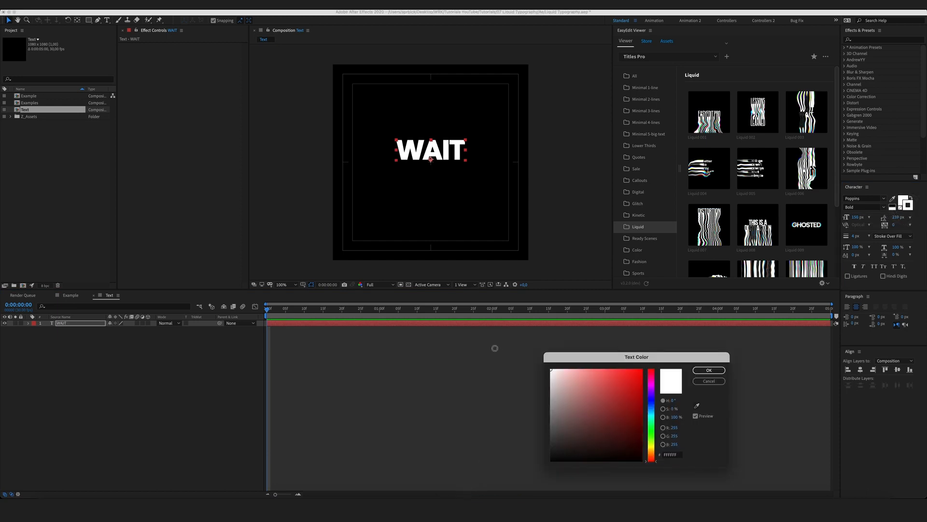
{"action": "left_click", "coordinate": [709, 371]}
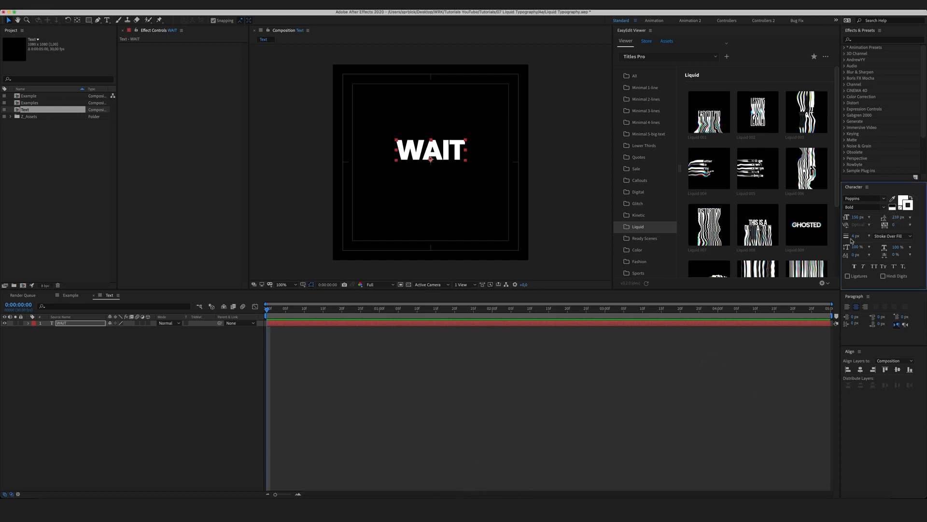
{"action": "type", "text": "4"}
{"action": "key", "text": "Return"}
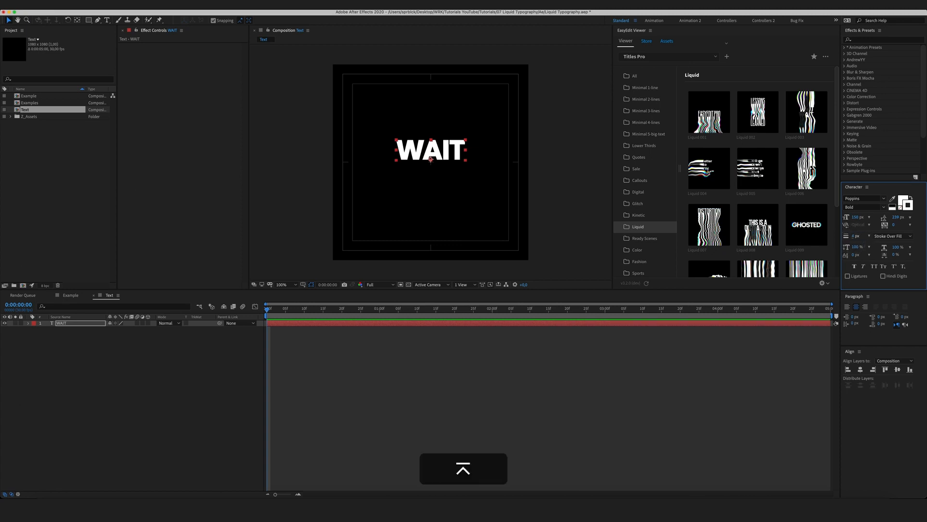
{"action": "left_click", "coordinate": [154, 377]}
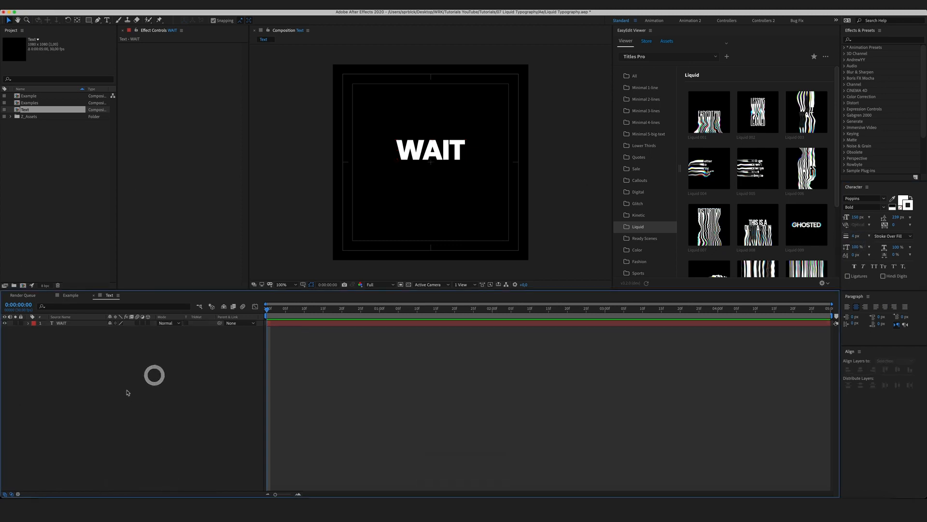
- Nudge the WAIT text slightly to the right to fine-tune its horizontal centring
{"action": "left_click", "coordinate": [399, 152]}
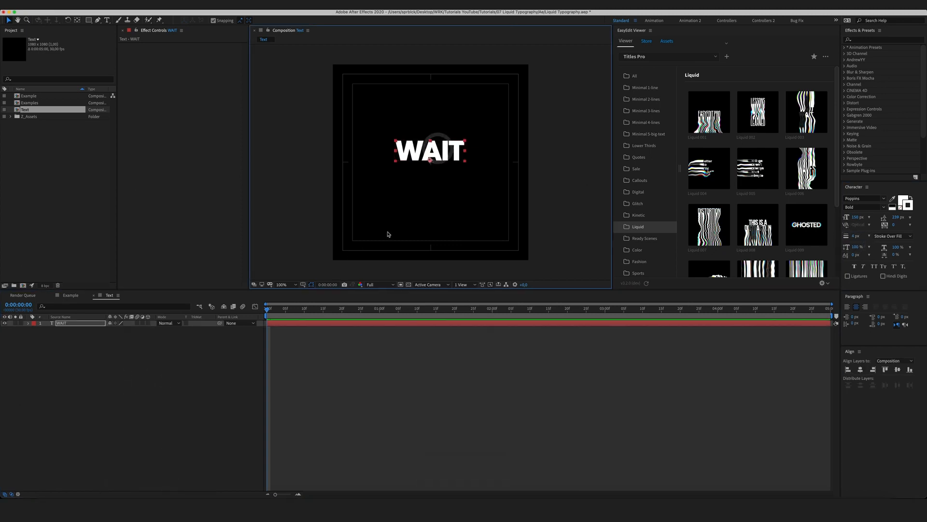
{"action": "key", "text": "Right"}
{"action": "left_click", "coordinate": [128, 367]}
- Rename the WAIT text layer as "Text_1"
{"action": "left_click", "coordinate": [74, 324]}
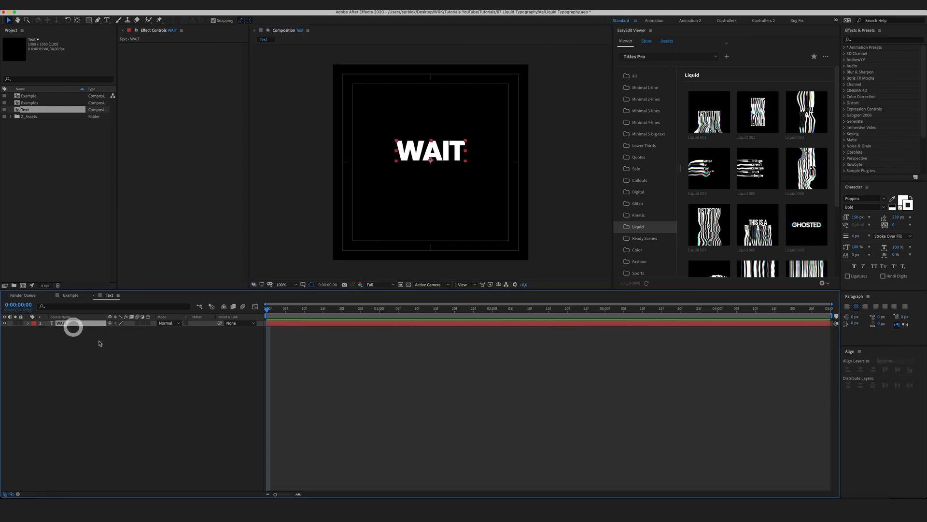
{"action": "key", "text": "Return"}
{"action": "key", "text": "BackSpace"}
{"action": "type", "text": "Text_1"}
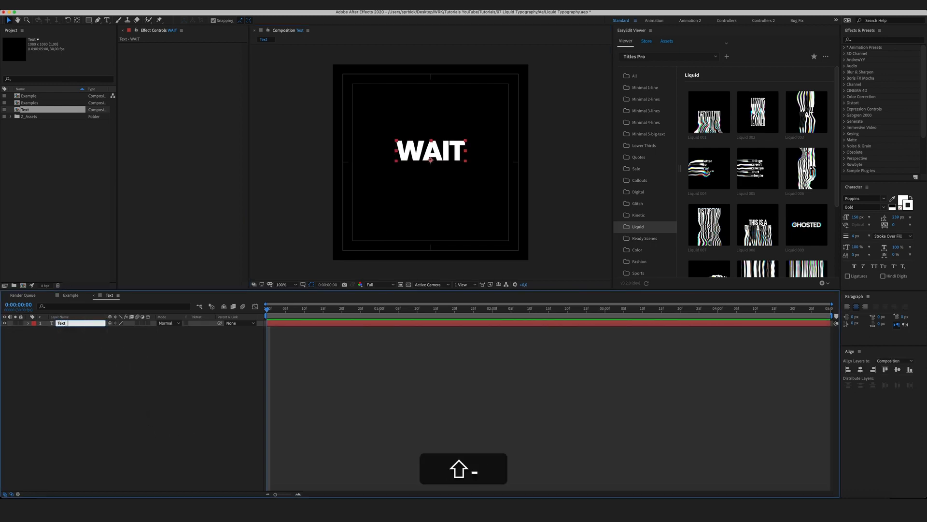
{"action": "key", "text": "Return"}
{"action": "left_click", "coordinate": [68, 352]}
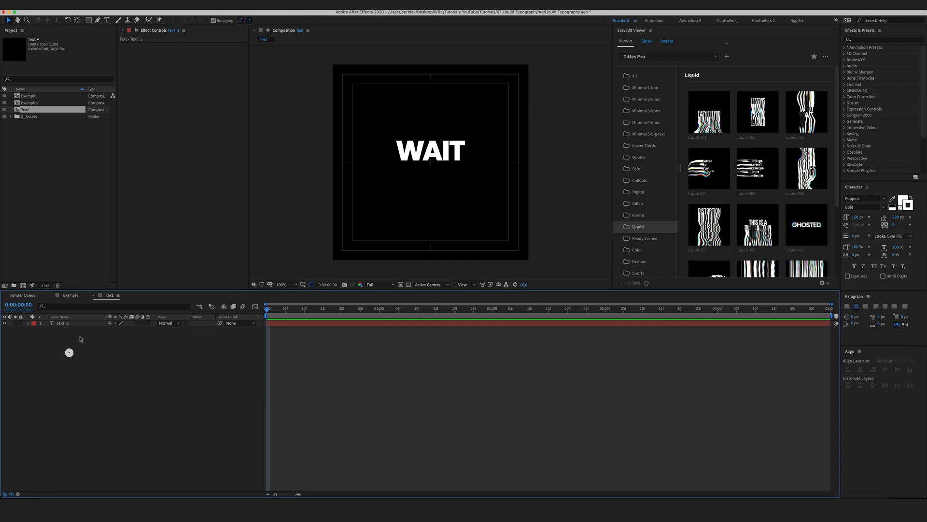
- Expand the Text_1 layer and add a text animator for Fill Color Opacity
{"action": "left_click", "coordinate": [26, 323]}
{"action": "left_click", "coordinate": [151, 330]}
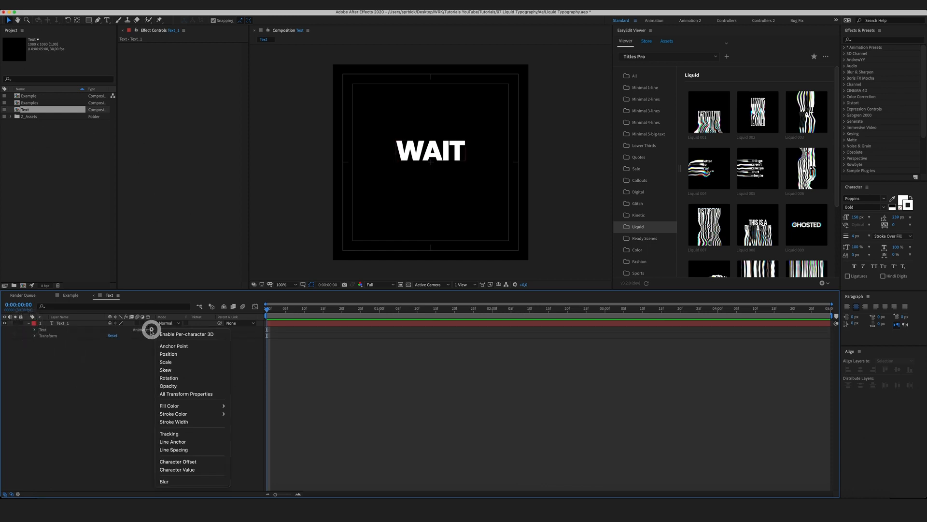
{"action": "mouse_move", "coordinate": [176, 407]}
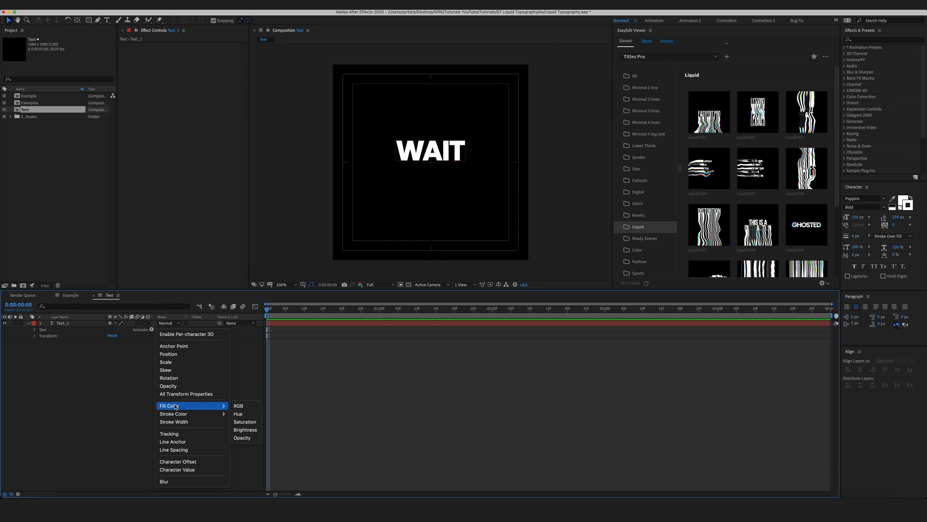
{"action": "left_click", "coordinate": [249, 437]}
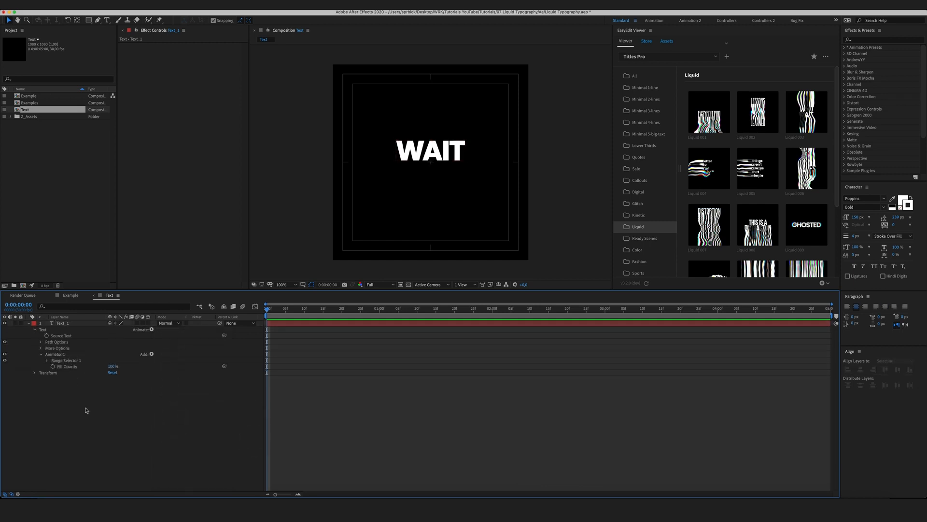
- Add a second, separate text animator to Text_1 for Stroke Color Opacity
{"action": "left_click", "coordinate": [65, 328]}
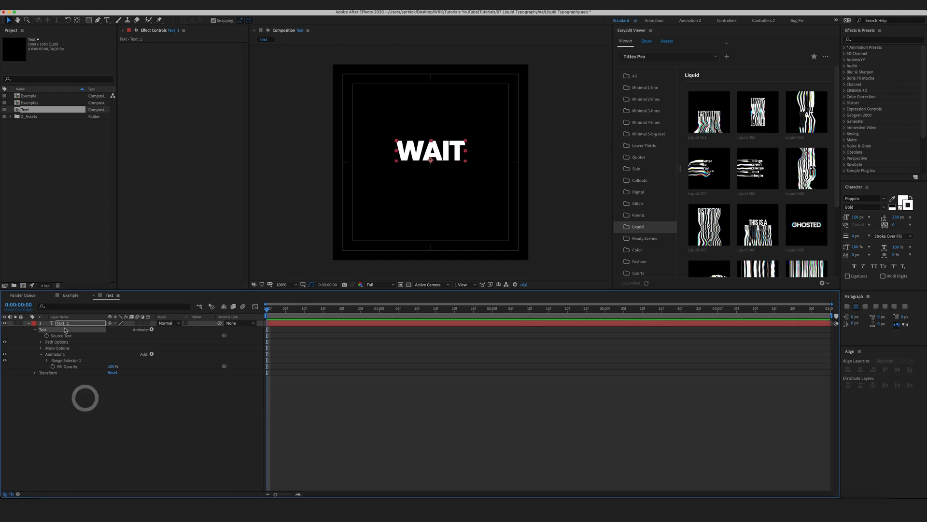
{"action": "left_click", "coordinate": [152, 330]}
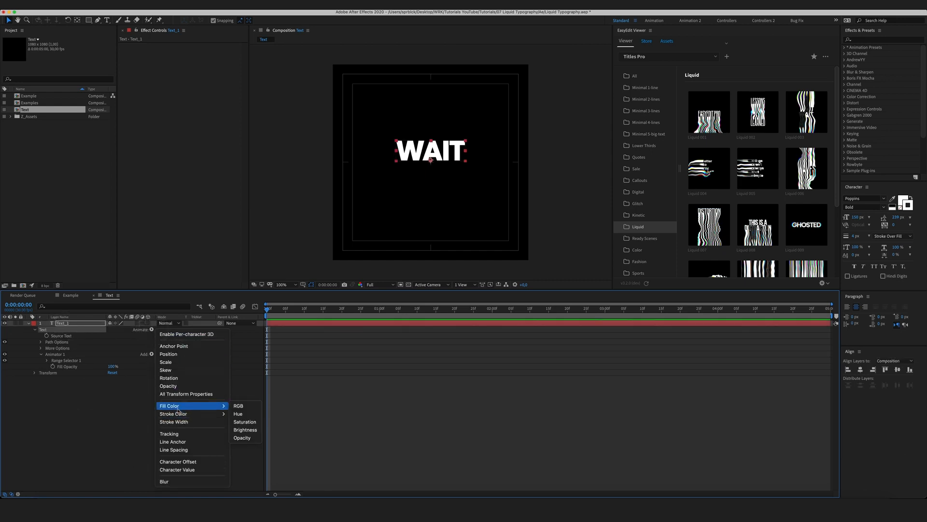
{"action": "mouse_move", "coordinate": [178, 414]}
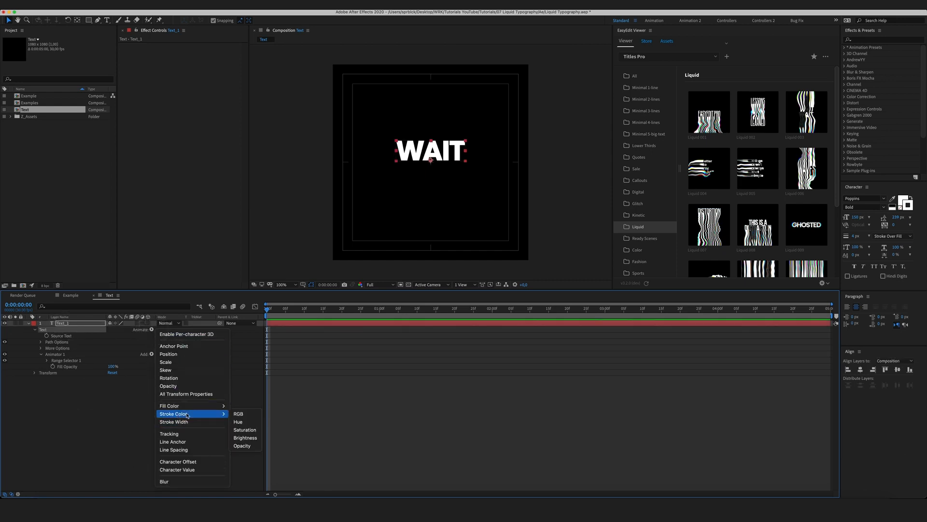
{"action": "left_click", "coordinate": [245, 445]}
{"action": "left_click", "coordinate": [82, 435]}
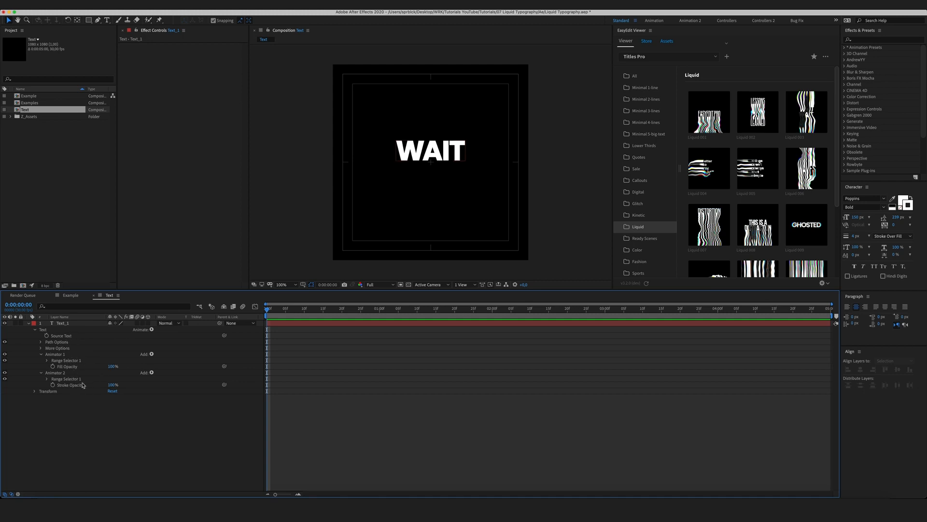
- Set Fill Opacity in Animator 1 and Stroke Opacity in Animator 2 to 0%
{"action": "left_click", "coordinate": [112, 366]}
{"action": "type", "text": "0"}
{"action": "key", "text": "Return"}
{"action": "left_click", "coordinate": [112, 385]}
{"action": "type", "text": "0"}
{"action": "key", "text": "Return"}
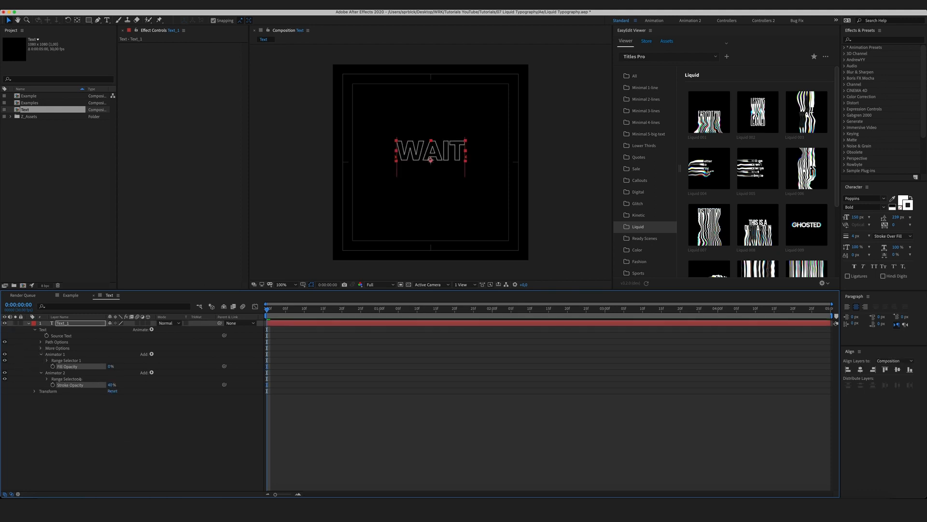
{"action": "left_click", "coordinate": [140, 437]}
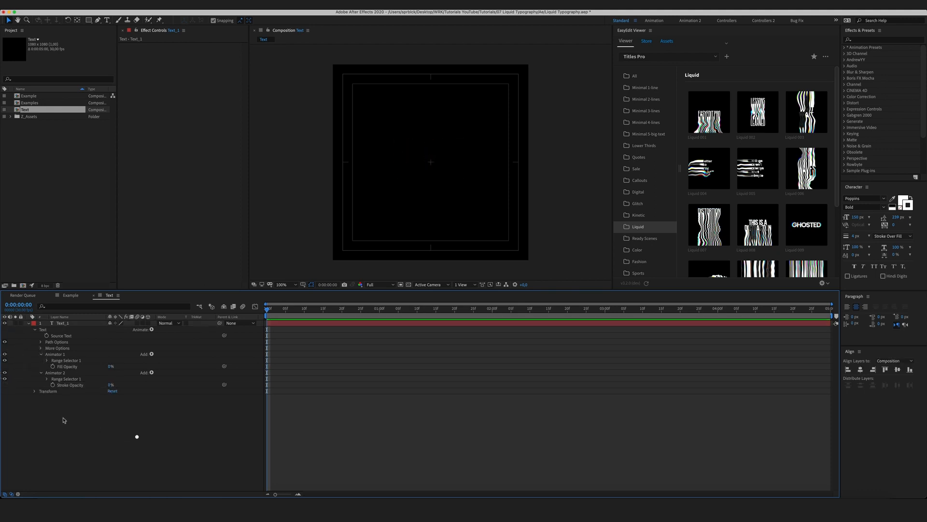
- Keyframe the Start of Animator 2's Range Selector from 0% at 0:00 to 100% at 2 seconds
{"action": "left_click", "coordinate": [47, 379]}
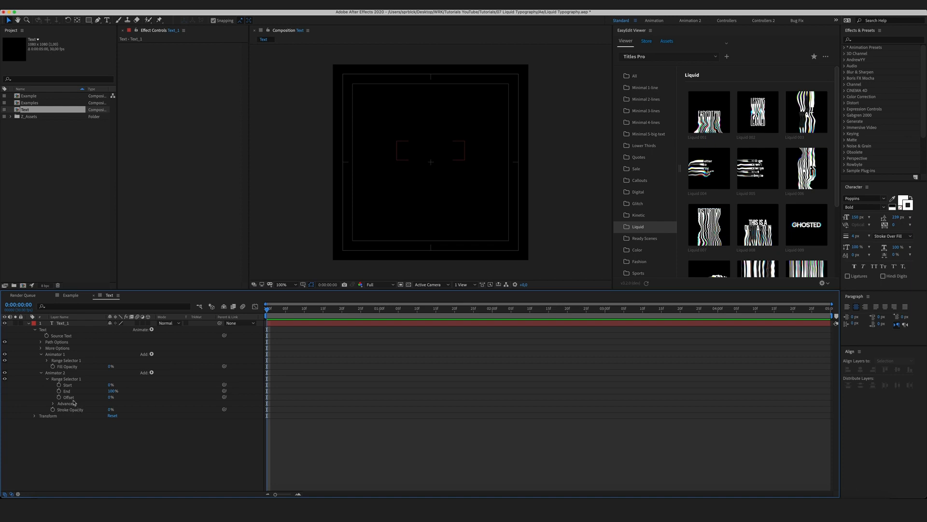
{"action": "left_click", "coordinate": [59, 385]}
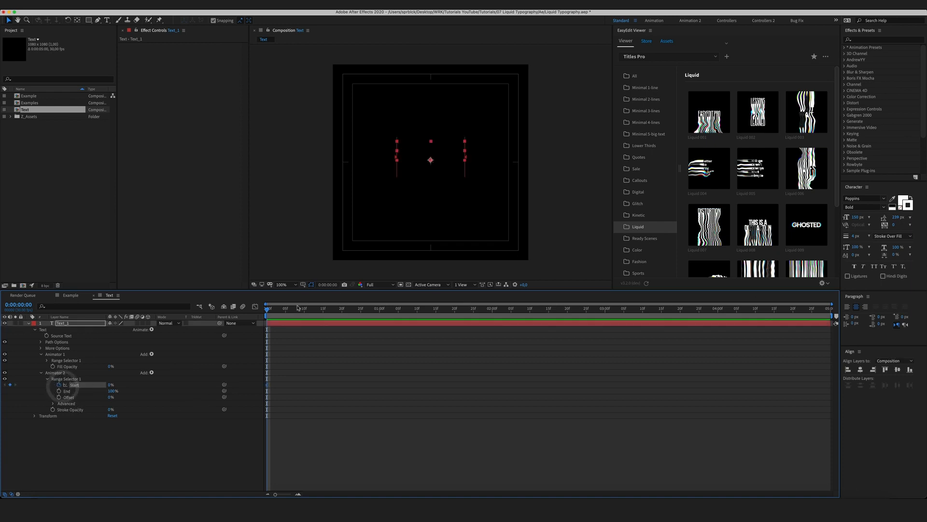
{"action": "left_click_drag", "start_coordinate": [295, 309], "coordinate": [493, 326]}
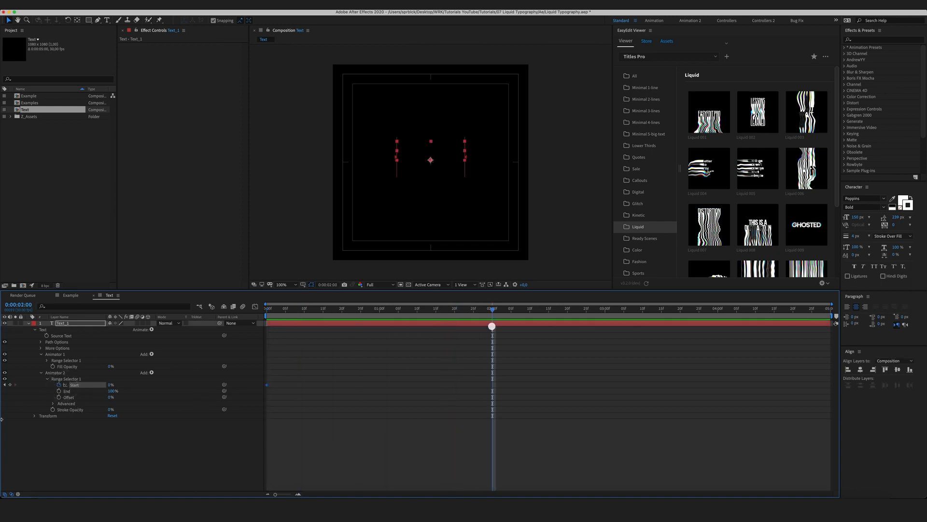
{"action": "left_click_drag", "start_coordinate": [110, 385], "coordinate": [223, 389]}
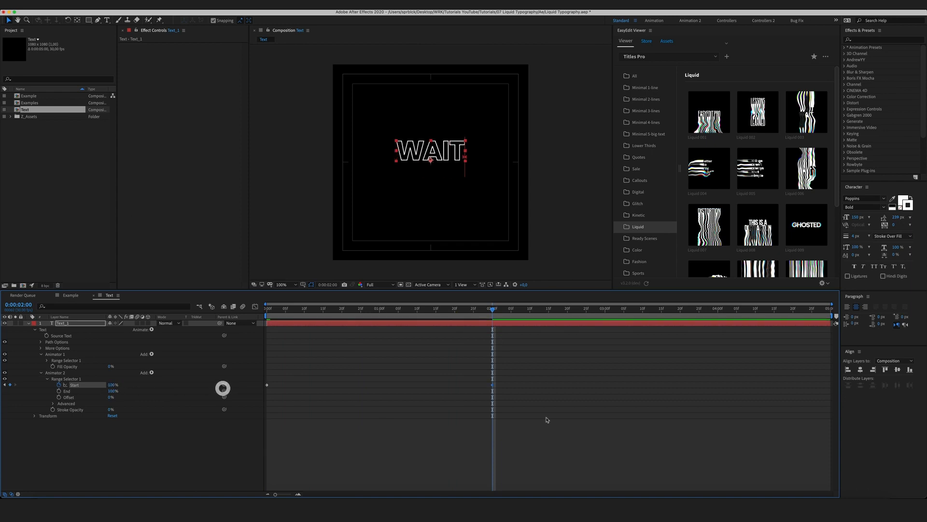
{"action": "left_click", "coordinate": [183, 453]}
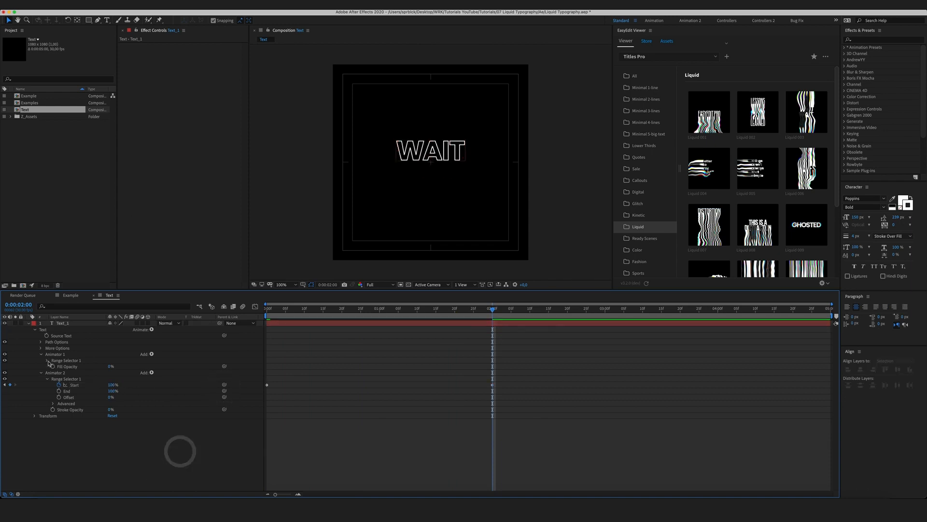
- Keyframe the Start of Animator 1's Range Selector from 0% at 0:00 to 100% at 2 seconds
{"action": "left_click", "coordinate": [47, 360]}
{"action": "left_click", "coordinate": [53, 385]}
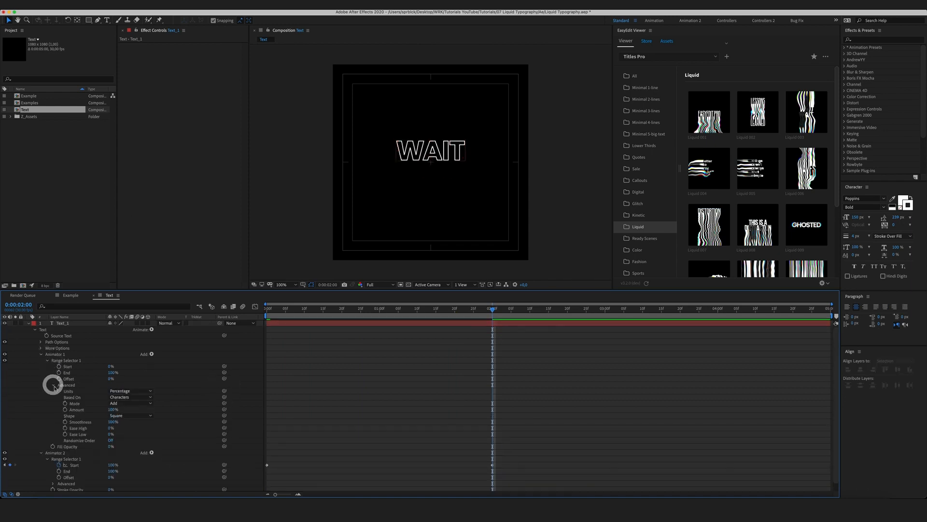
{"action": "left_click", "coordinate": [52, 385]}
{"action": "left_click_drag", "start_coordinate": [418, 309], "coordinate": [48, 315]}
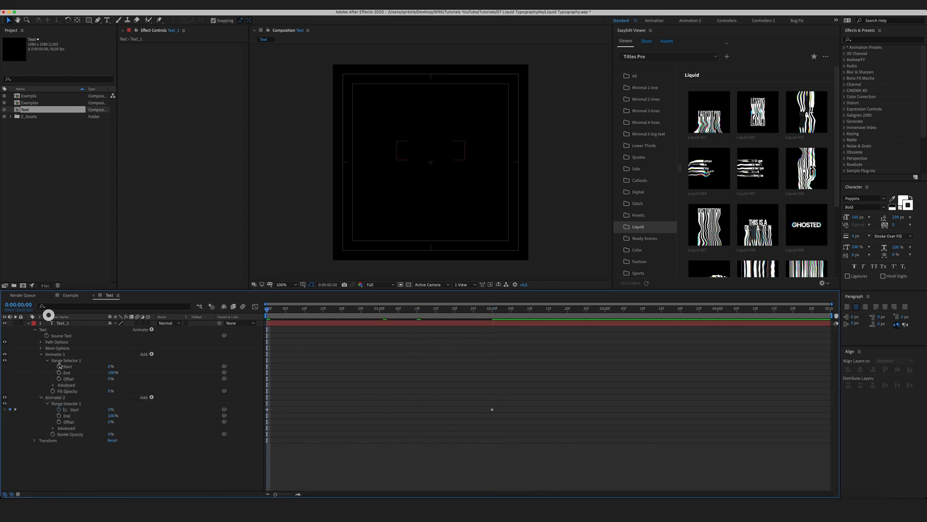
{"action": "left_click", "coordinate": [59, 366]}
{"action": "left_click_drag", "start_coordinate": [513, 305], "coordinate": [493, 308]}
{"action": "left_click_drag", "start_coordinate": [111, 367], "coordinate": [321, 371]}
{"action": "left_click", "coordinate": [453, 373]}
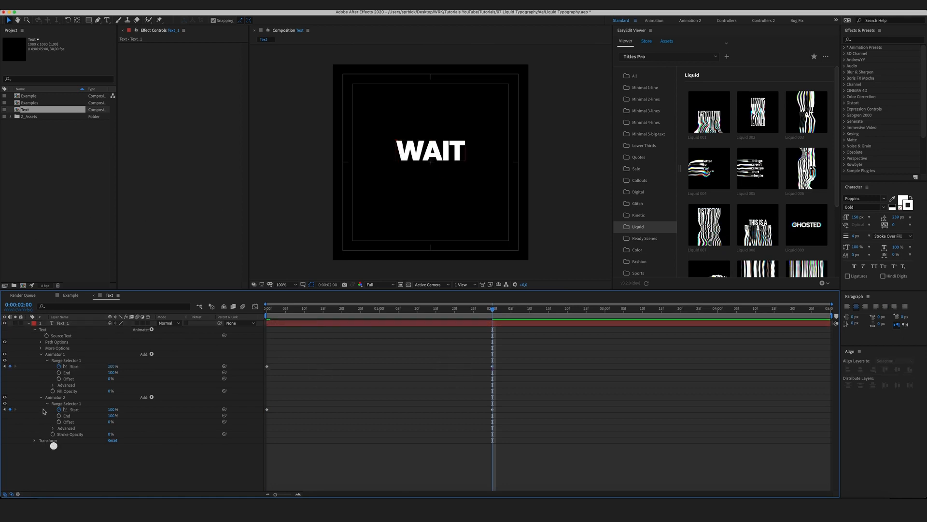
- Turn on Randomize Order in the advanced Range Selector settings of Animator 1
{"action": "left_click", "coordinate": [54, 385]}
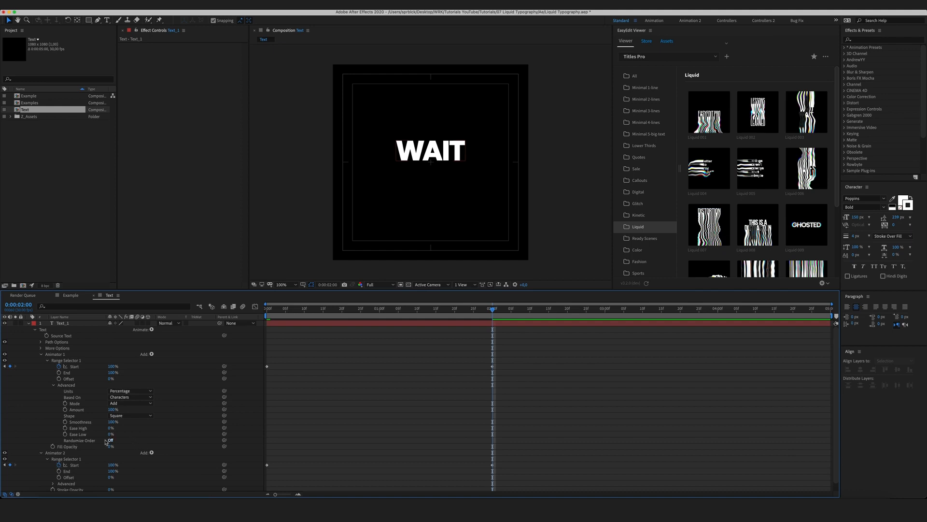
{"action": "left_click", "coordinate": [110, 440]}
{"action": "left_click", "coordinate": [201, 435]}
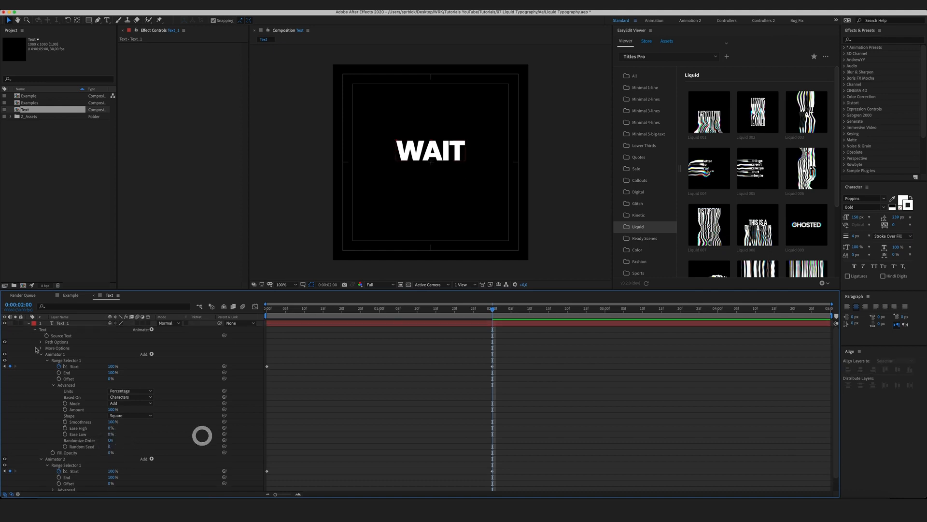
- Turn on Randomize Order in the advanced Range Selector settings of Animator 2
{"action": "left_click", "coordinate": [40, 354]}
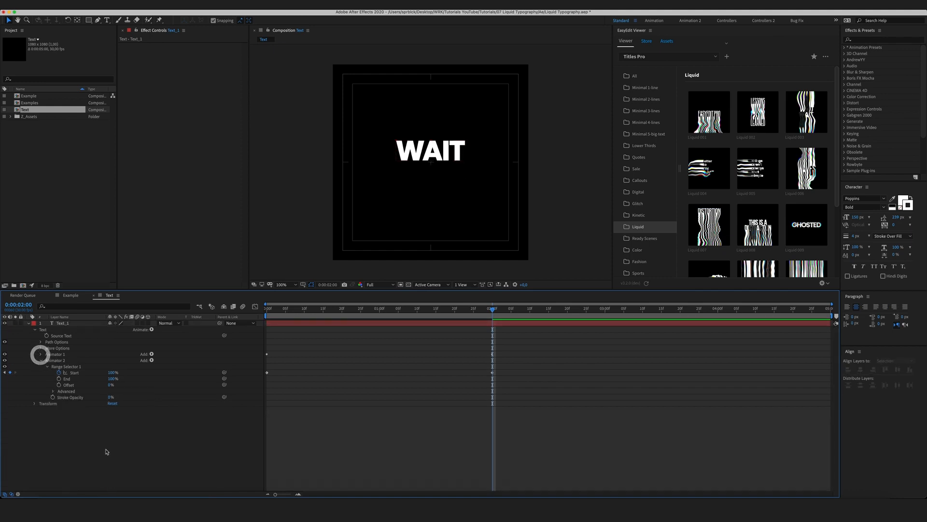
{"action": "left_click", "coordinate": [106, 440]}
{"action": "left_click", "coordinate": [52, 392]}
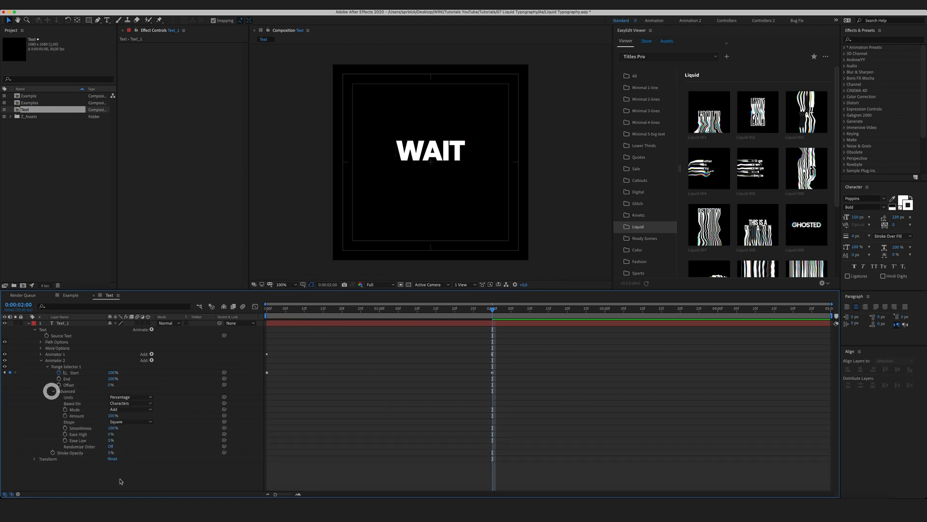
{"action": "left_click", "coordinate": [118, 466]}
{"action": "left_click", "coordinate": [110, 446]}
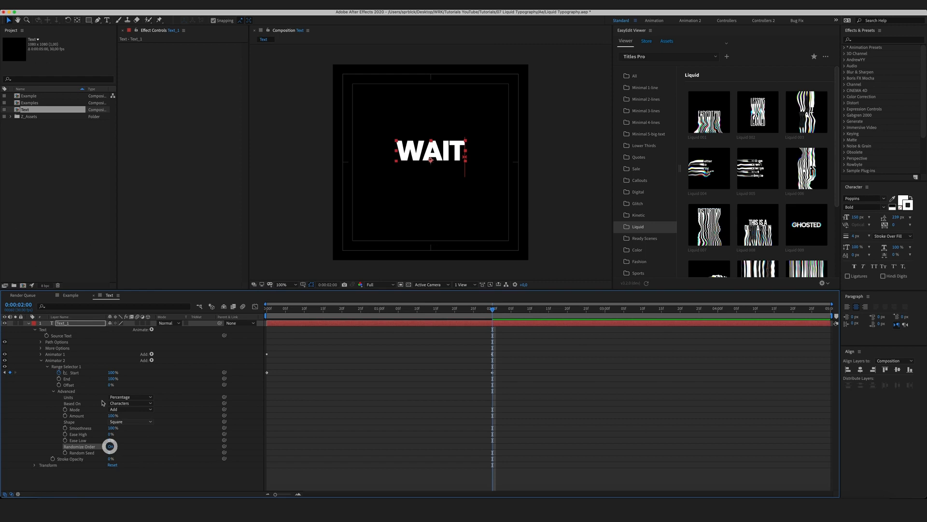
- Set the 2-second Start keyframe of Animator 1's Range Selector to 50%
{"action": "left_click", "coordinate": [40, 360]}
{"action": "left_click", "coordinate": [40, 354]}
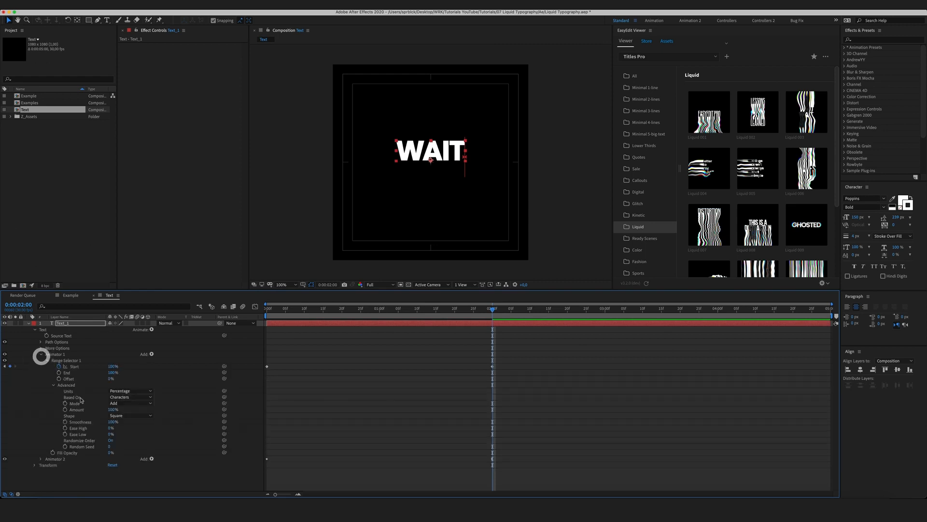
{"action": "left_click", "coordinate": [75, 367]}
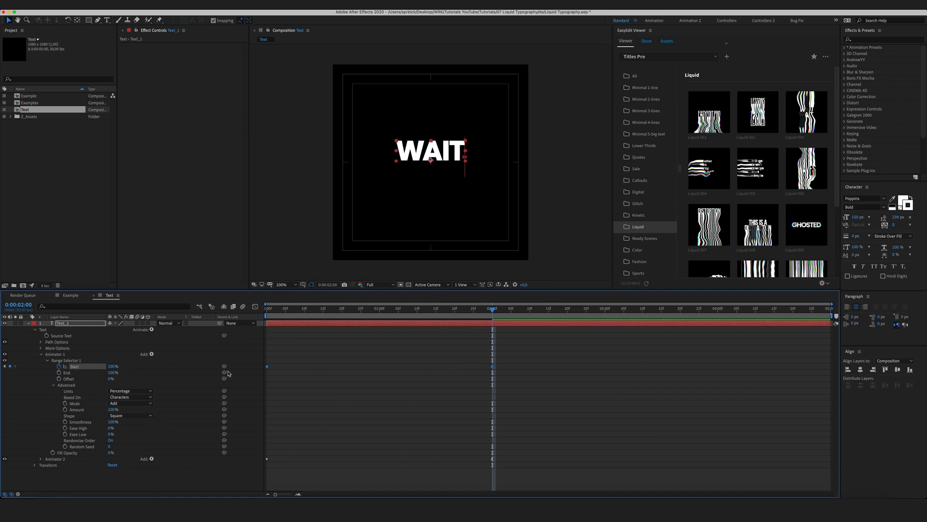
{"action": "left_click", "coordinate": [155, 360]}
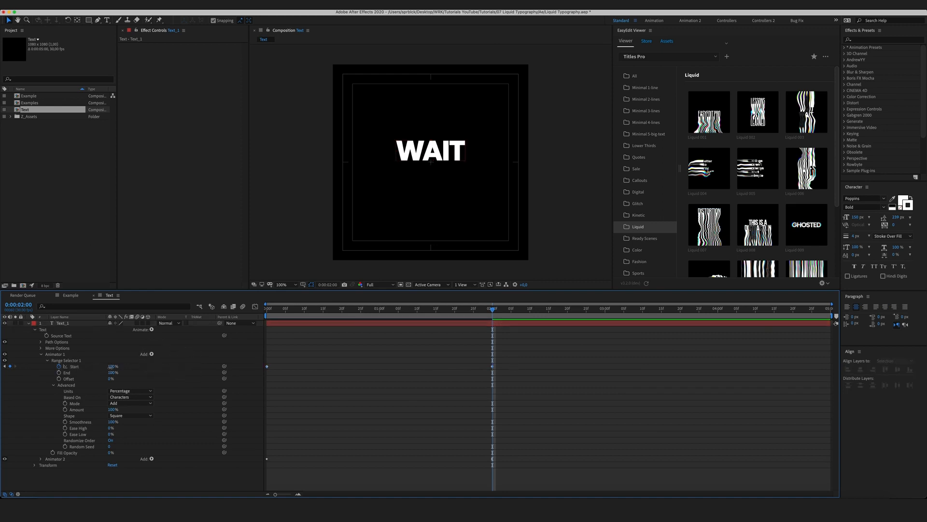
{"action": "left_click", "coordinate": [111, 367]}
{"action": "type", "text": "50"}
{"action": "key", "text": "Return"}
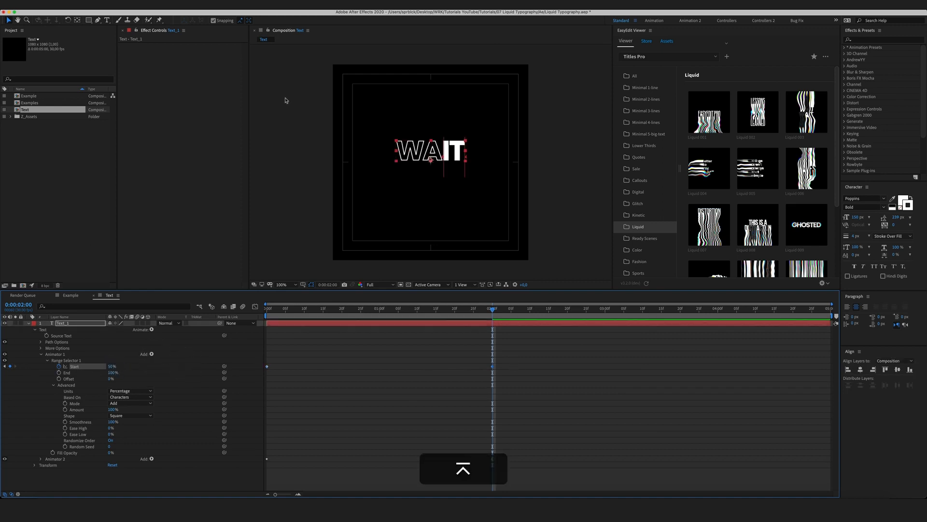
{"action": "left_click", "coordinate": [174, 427]}
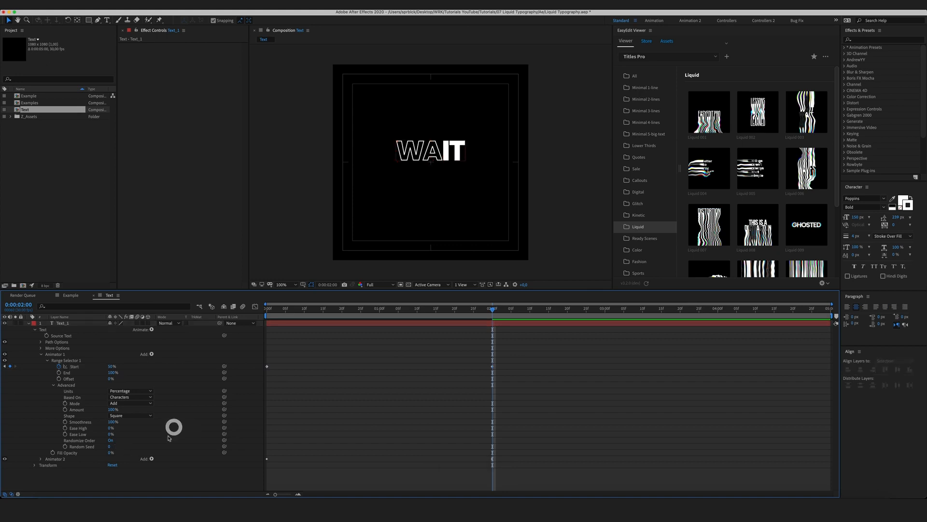
- Set Animator 1's Random Seed to 1 and preview the letter reveal up to 2 seconds
{"action": "key", "text": "Up"}
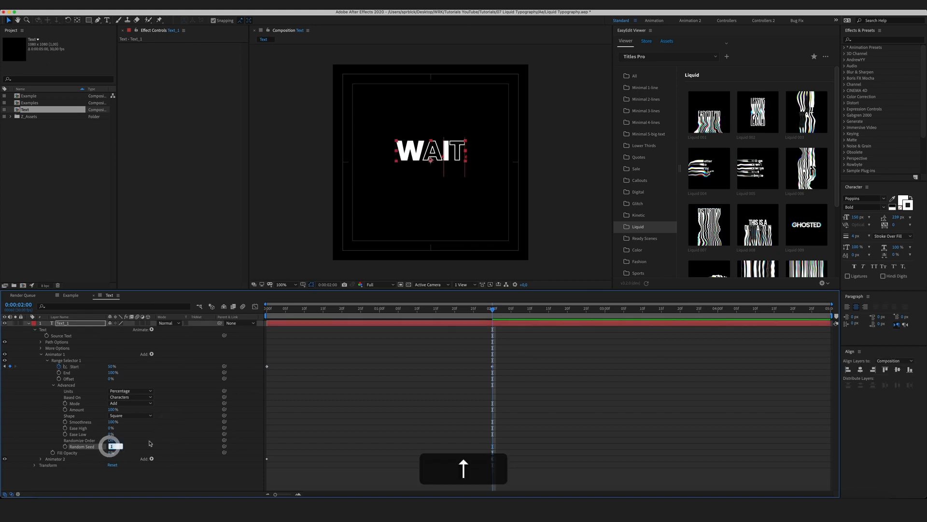
{"action": "left_click", "coordinate": [344, 376]}
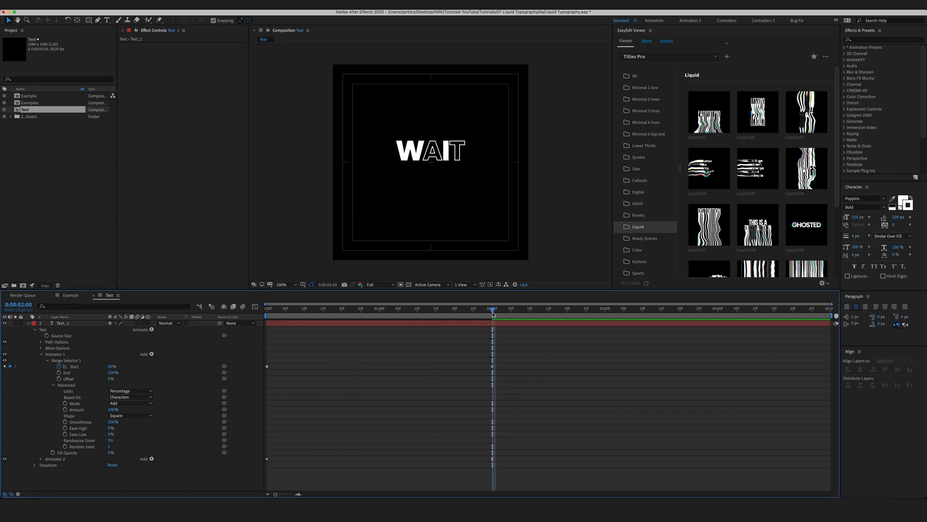
{"action": "key", "text": "space"}
{"action": "left_click_drag", "start_coordinate": [314, 341], "coordinate": [493, 344]}
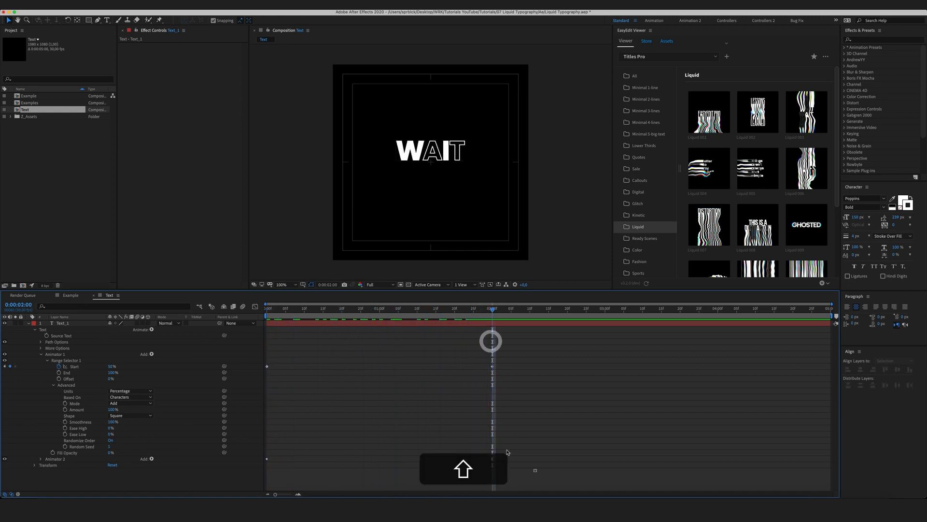
- Show only Text_1's keyframed properties and apply Easy Ease to all Start keyframes of both range selectors
{"action": "left_click_drag", "start_coordinate": [534, 469], "coordinate": [208, 338]}
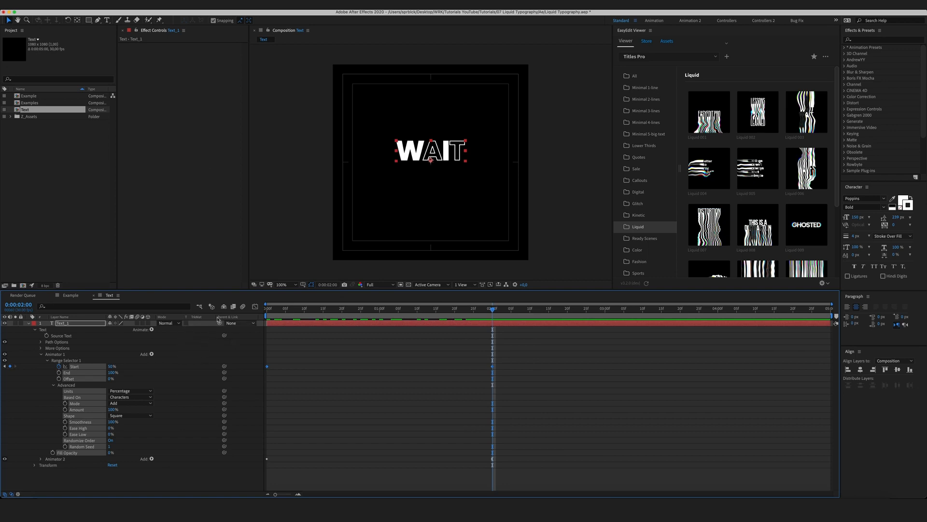
{"action": "left_click", "coordinate": [64, 329]}
{"action": "key", "text": "u"}
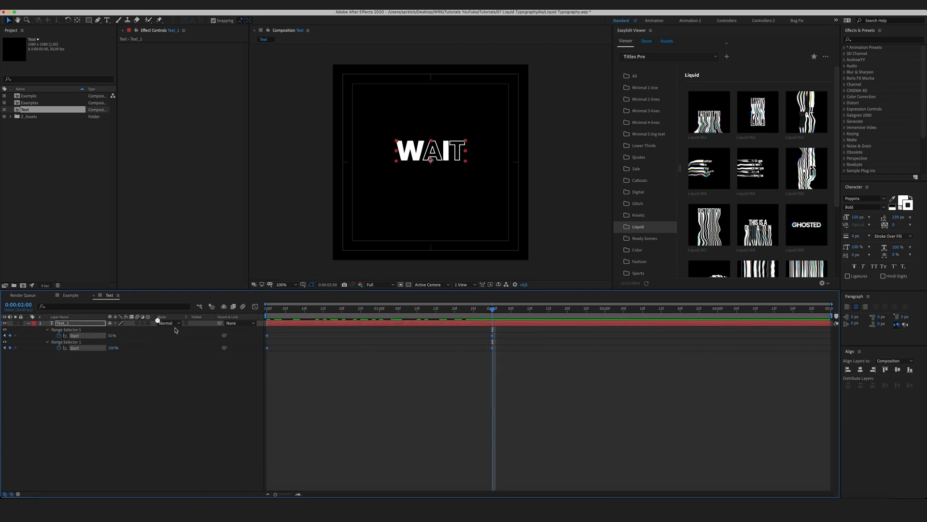
{"action": "left_click", "coordinate": [157, 323]}
{"action": "key", "text": "F9"}
- Strengthen the ease into the final Start keyframes in the Graph Editor and check the reveal at 0:00:01:22
{"action": "left_click", "coordinate": [255, 306]}
{"action": "left_click_drag", "start_coordinate": [601, 455], "coordinate": [339, 468]}
{"action": "left_click", "coordinate": [122, 385]}
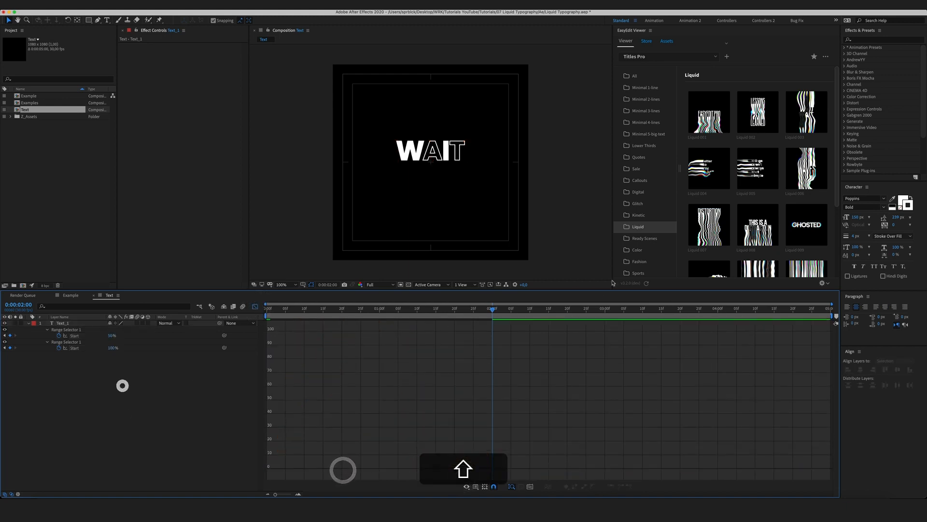
{"action": "left_click_drag", "start_coordinate": [492, 310], "coordinate": [461, 338]}
{"action": "left_click", "coordinate": [198, 374]}
{"action": "left_click", "coordinate": [255, 306]}
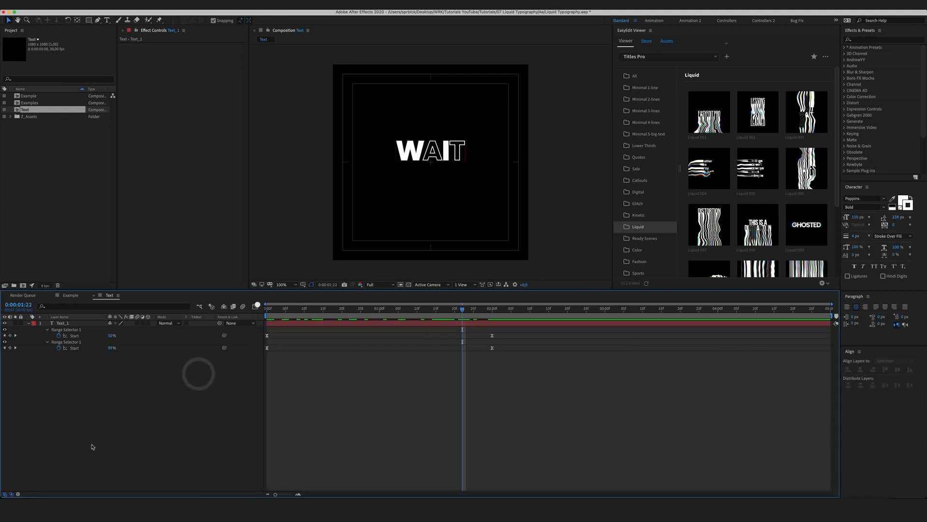
- Duplicate the Text_1 layer and move Text_1 straight down so the two WAIT lines stack closely
{"action": "left_click", "coordinate": [28, 323]}
{"action": "left_click", "coordinate": [72, 323]}
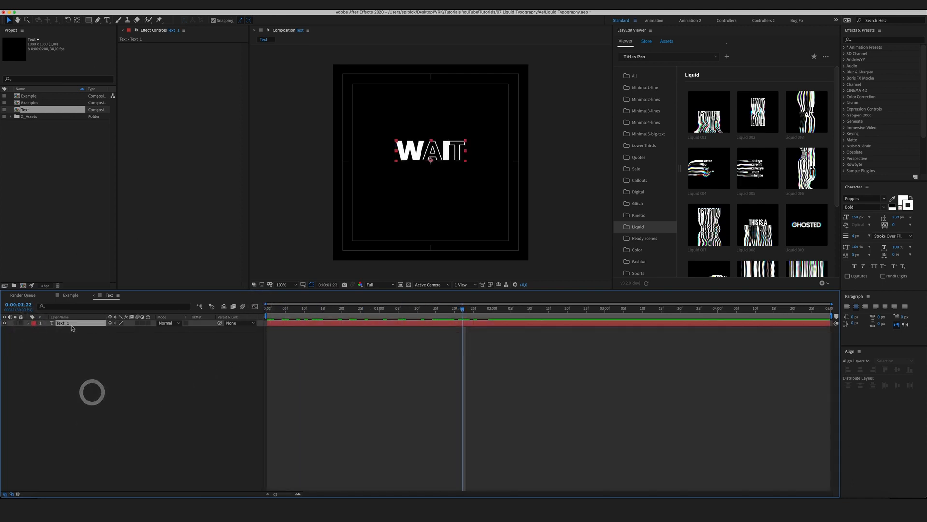
{"action": "key", "text": "super+d"}
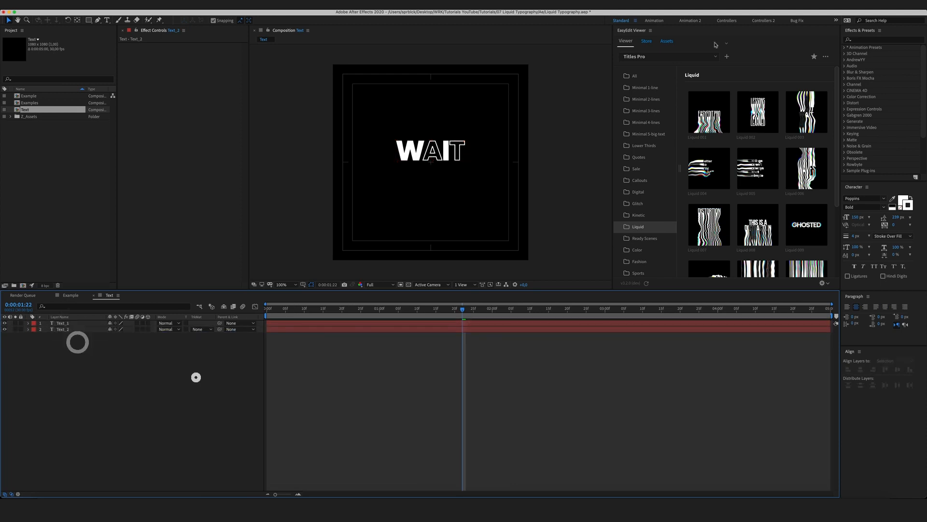
{"action": "left_click", "coordinate": [195, 377]}
{"action": "left_click", "coordinate": [445, 154]}
{"action": "left_click_drag", "start_coordinate": [444, 153], "coordinate": [448, 175]}
{"action": "key", "text": "."}
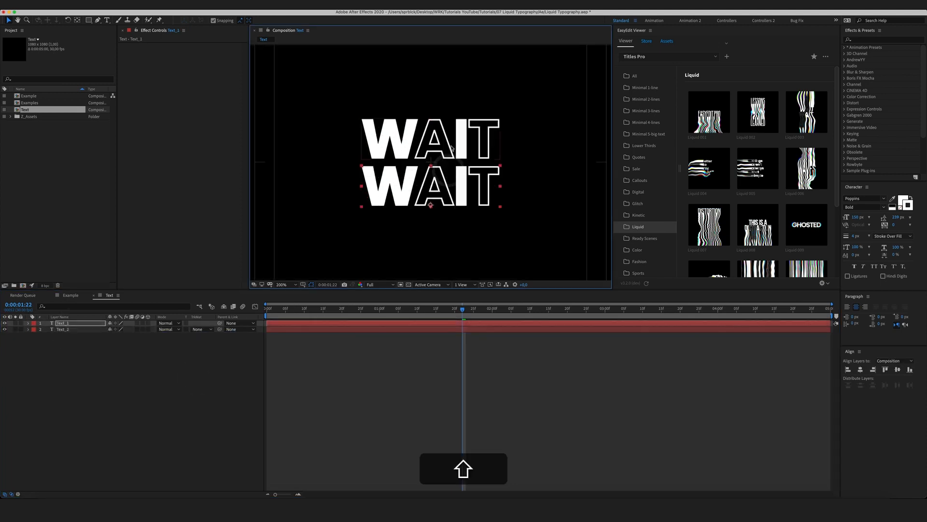
{"action": "key", "text": "super+Down"}
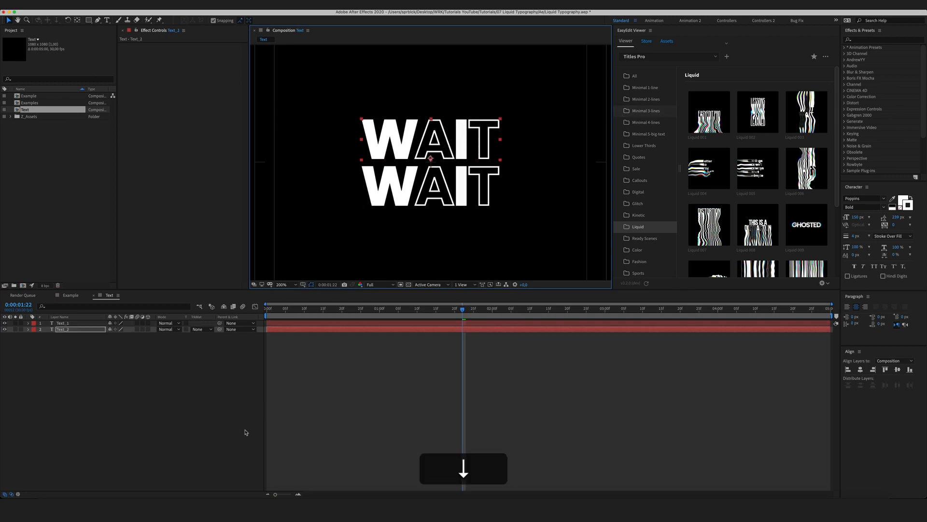
{"action": "left_click", "coordinate": [217, 422]}
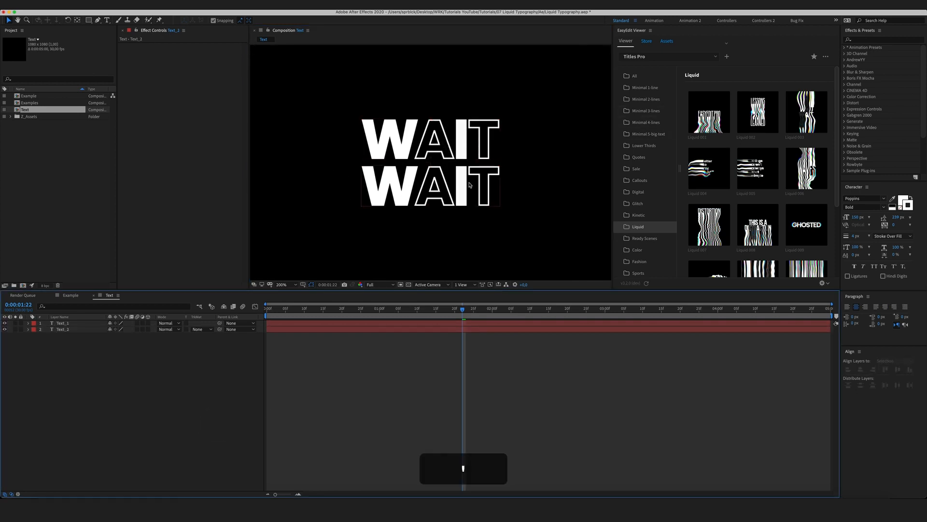
{"action": "key", "text": "comma"}
- Set the Random Seed of Animator 1 on Text_2 to 2
{"action": "left_click", "coordinate": [82, 331]}
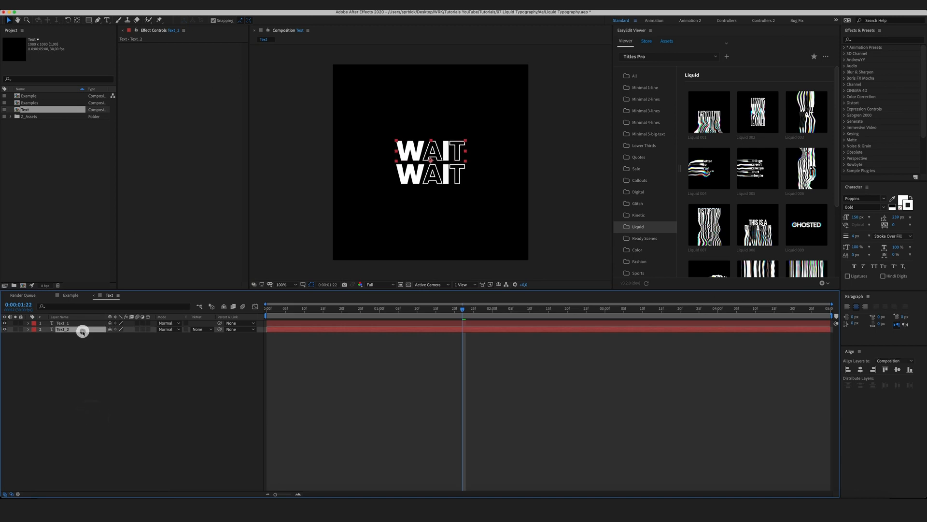
{"action": "key", "text": "u"}
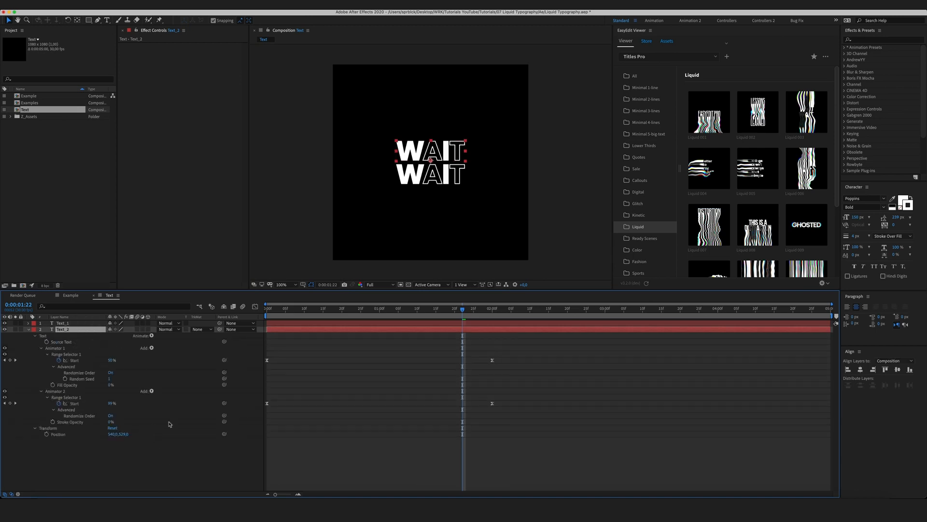
{"action": "left_click", "coordinate": [159, 466]}
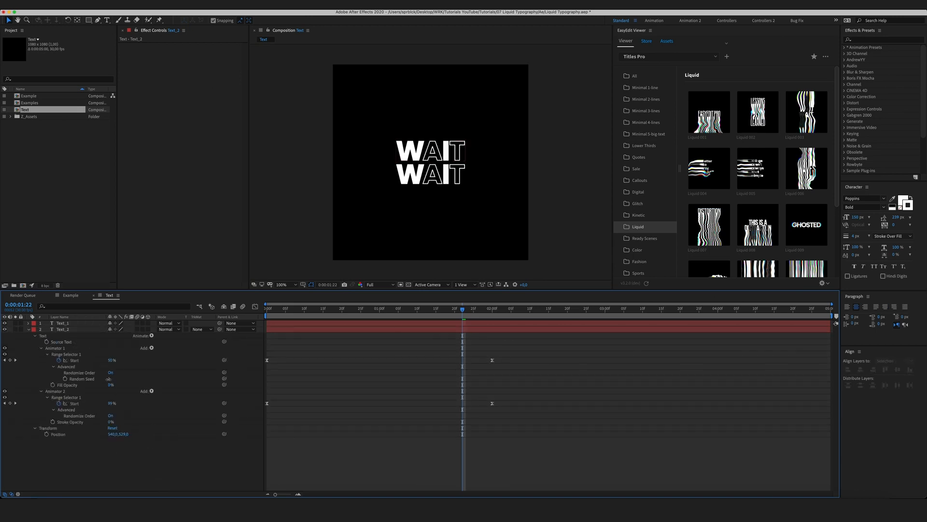
{"action": "left_click", "coordinate": [109, 379]}
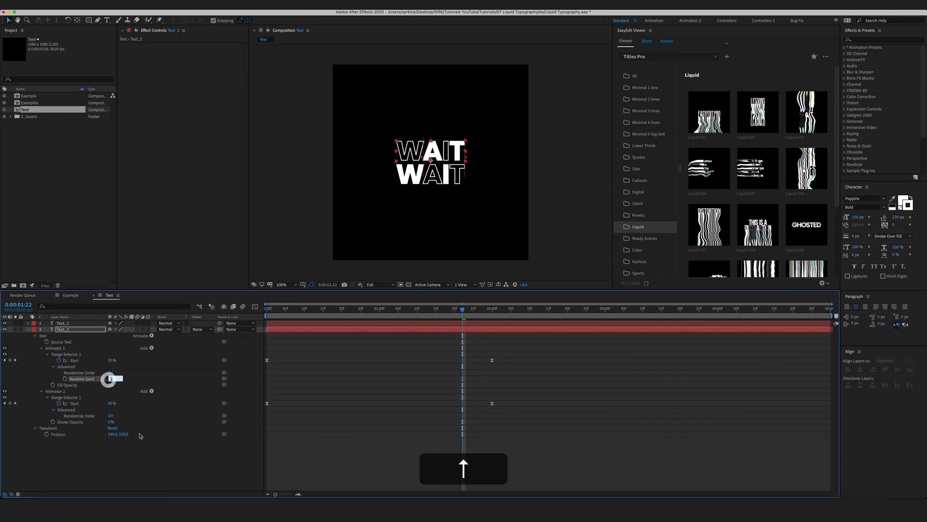
{"action": "left_click", "coordinate": [159, 458]}
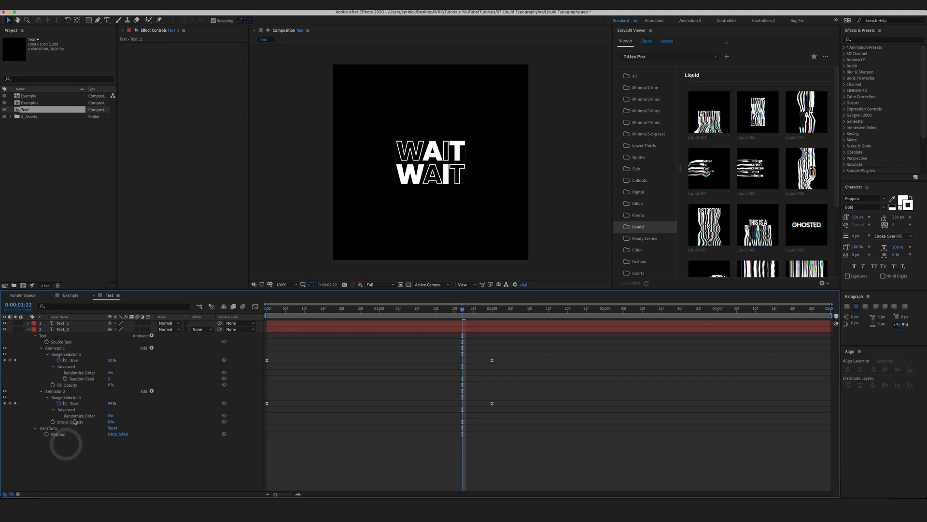
- Set the Random Seed of Animator 2 on Text_2 to 4
{"action": "left_click", "coordinate": [54, 409]}
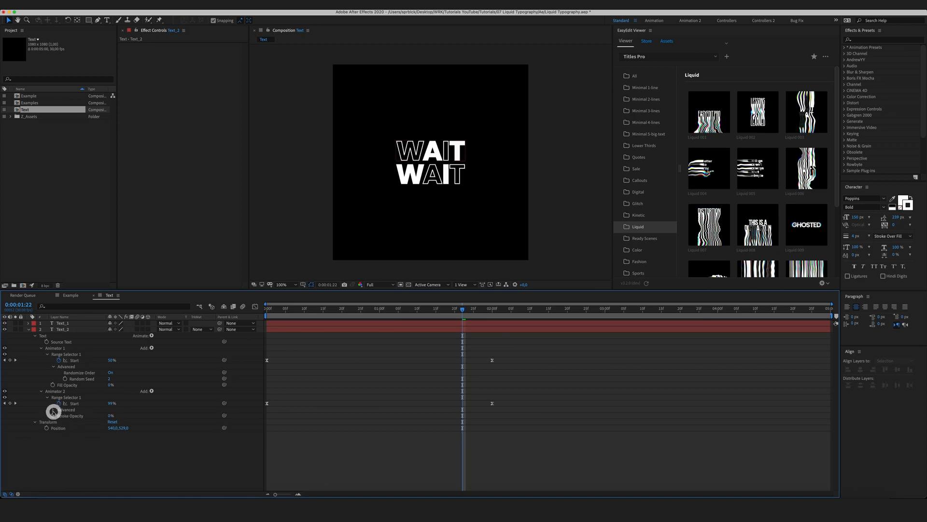
{"action": "left_click", "coordinate": [109, 471]}
{"action": "key", "text": "Up"}
{"action": "key", "text": "Up"}
{"action": "key", "text": "Up"}
{"action": "key", "text": "Up"}
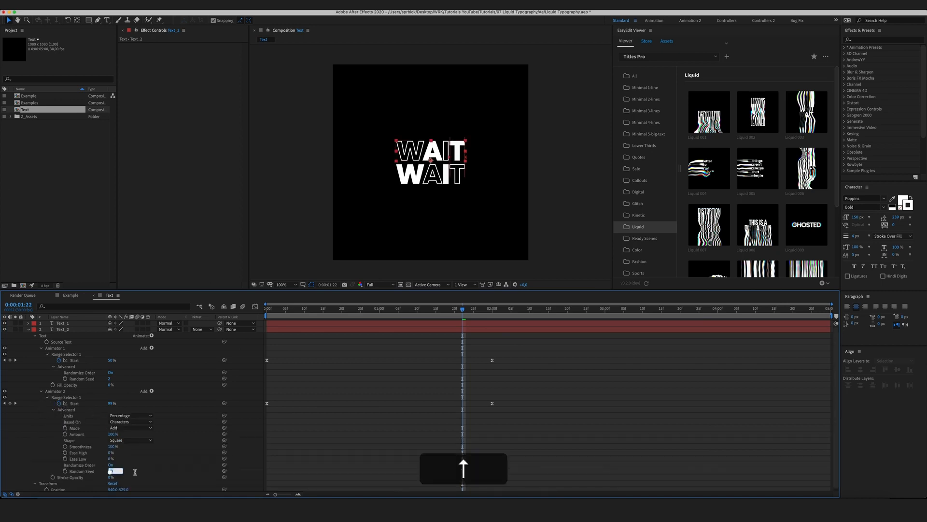
{"action": "left_click", "coordinate": [471, 439]}
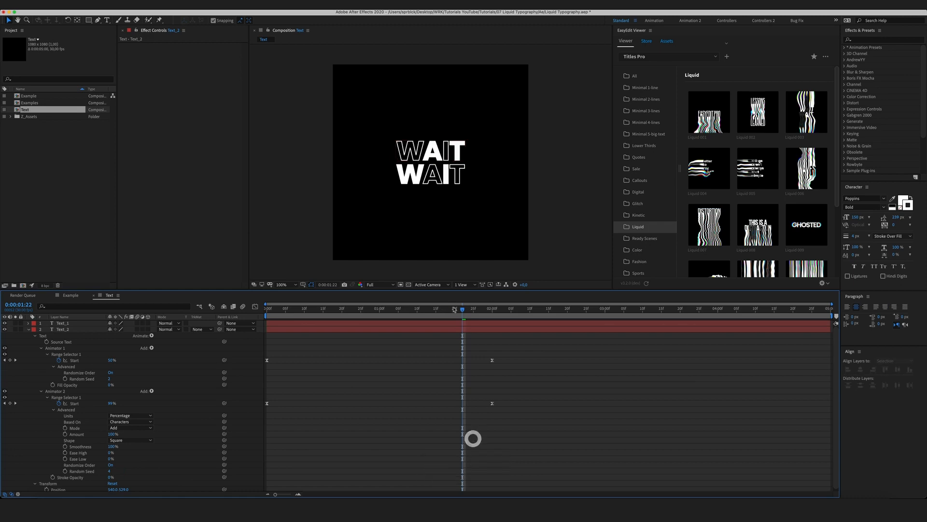
- Preview the reveal of both WAIT lines from the start and collapse the Text_2 layer's properties
{"action": "left_click_drag", "start_coordinate": [463, 309], "coordinate": [289, 316]}
{"action": "key", "text": "space"}
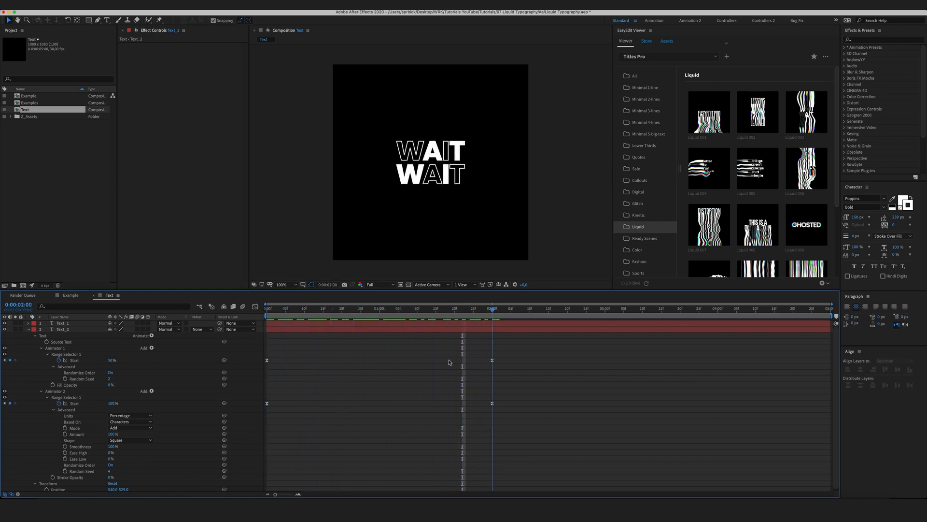
{"action": "mouse_move", "coordinate": [502, 393]}
{"action": "left_mouse_down"}
{"action": "mouse_move", "coordinate": [285, 391]}
{"action": "mouse_move", "coordinate": [496, 407]}
{"action": "left_mouse_up"}
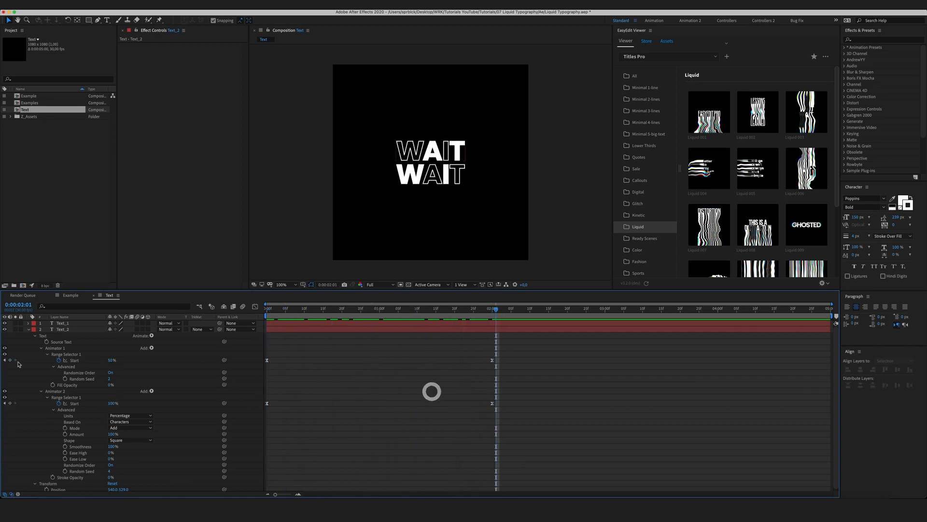
{"action": "left_click", "coordinate": [28, 329]}
{"action": "left_click", "coordinate": [93, 404]}
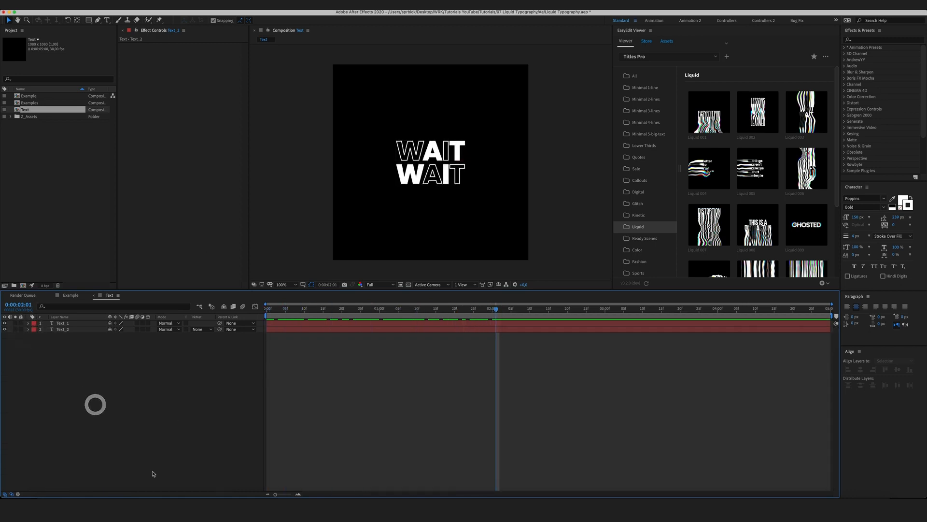
- Create a new 1080 x 1080 composition named Liquid
{"action": "key", "text": "super+n"}
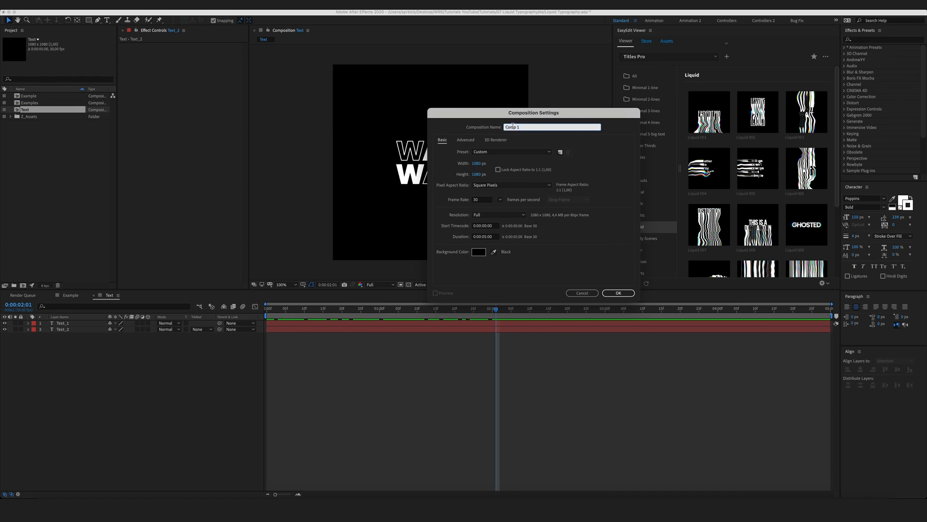
{"action": "type", "text": "Liquid"}
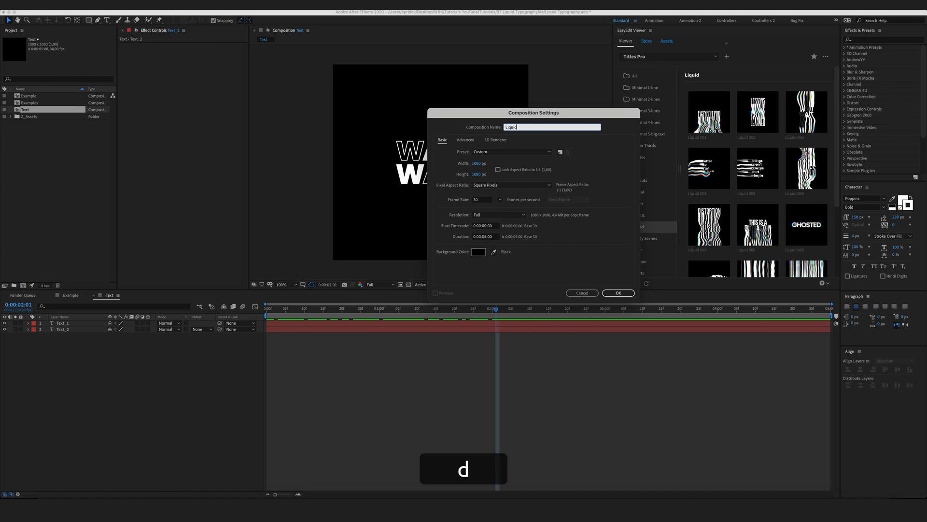
{"action": "key", "text": "Return"}
- Add the Text composition to Liquid as a layer and move the current time to 2 seconds
{"action": "left_click", "coordinate": [29, 160]}
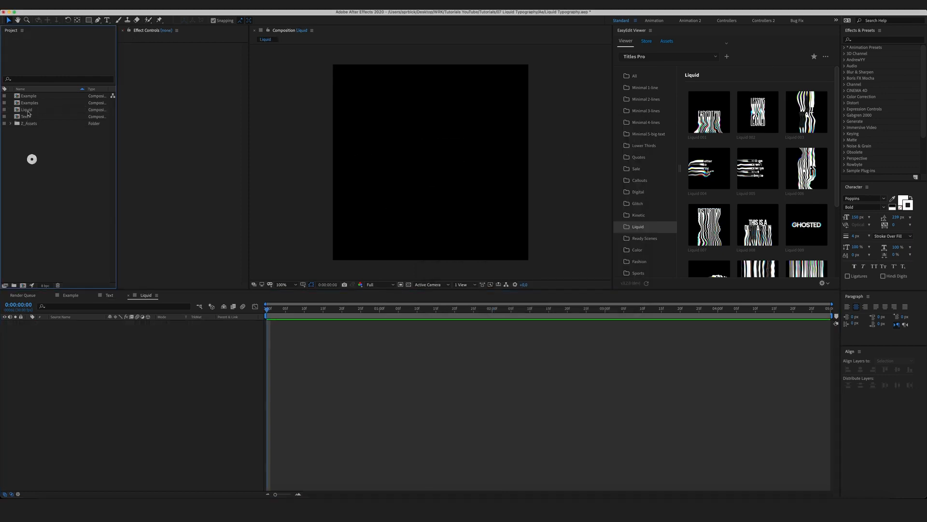
{"action": "left_click_drag", "start_coordinate": [26, 117], "coordinate": [120, 377]}
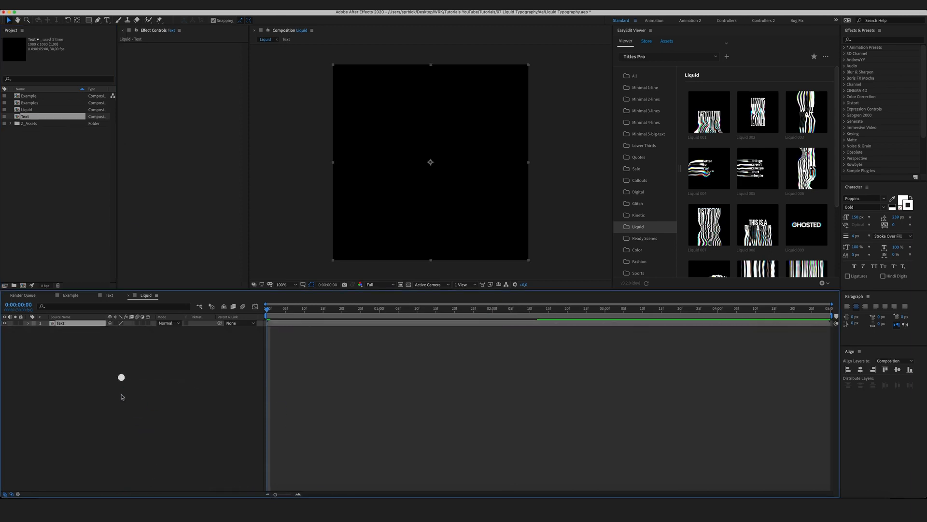
{"action": "left_click", "coordinate": [233, 369]}
{"action": "left_click_drag", "start_coordinate": [268, 338], "coordinate": [494, 340]}
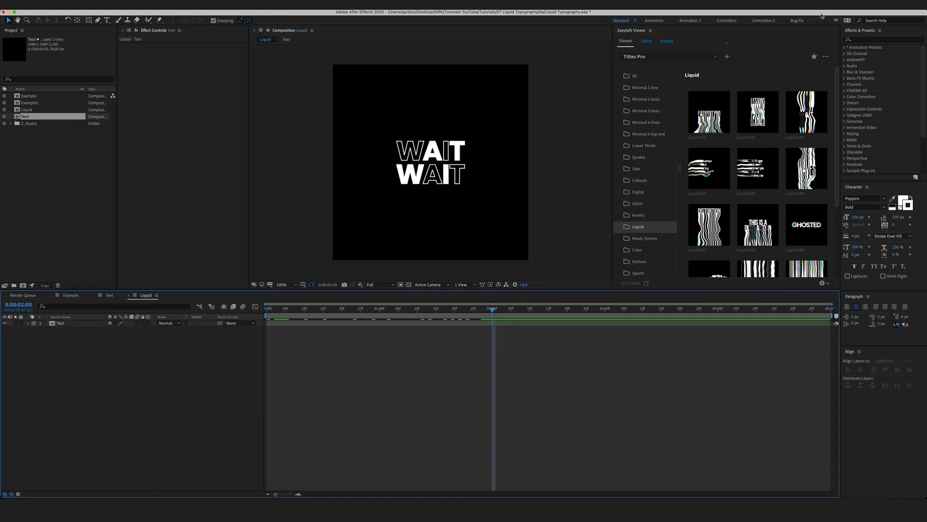
- Apply the CC Scale Wipe effect to the Text layer and set its Stretch to 10
{"action": "left_click", "coordinate": [867, 41]}
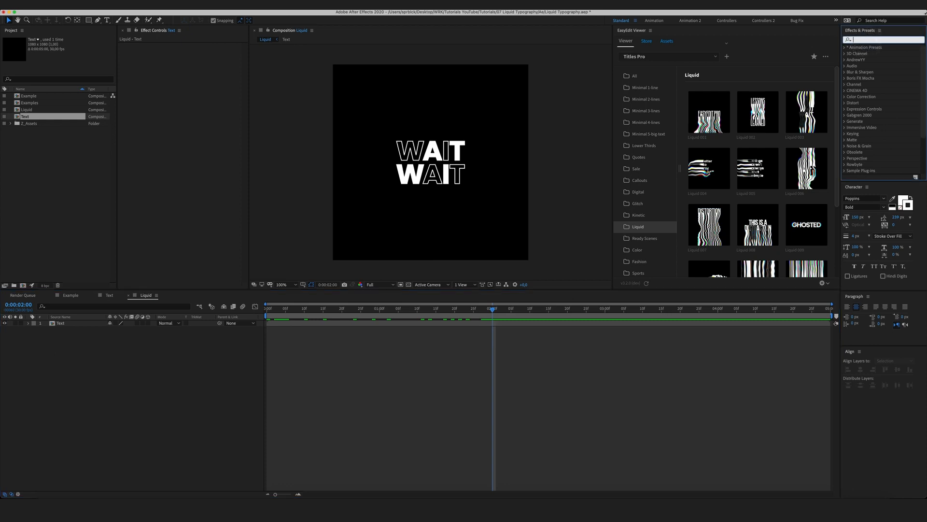
{"action": "type", "text": "cc sc"}
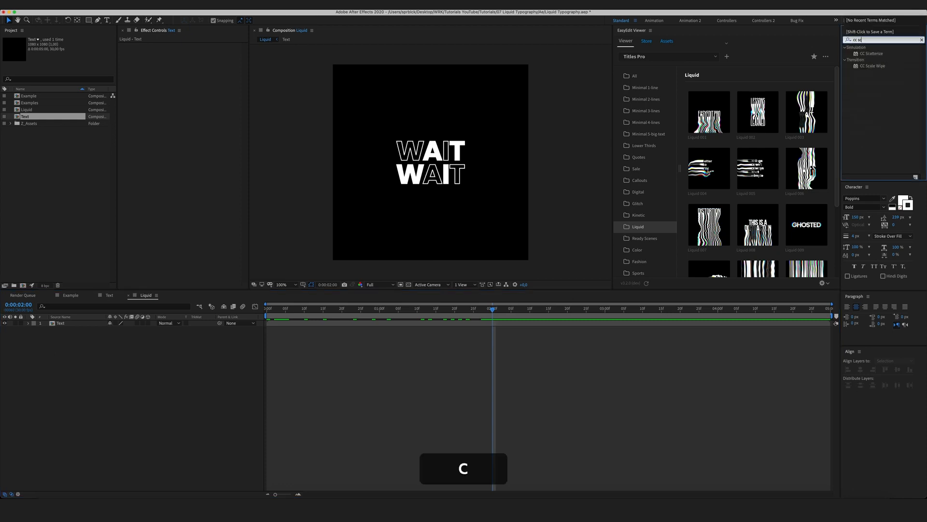
{"action": "left_click_drag", "start_coordinate": [872, 66], "coordinate": [85, 325]}
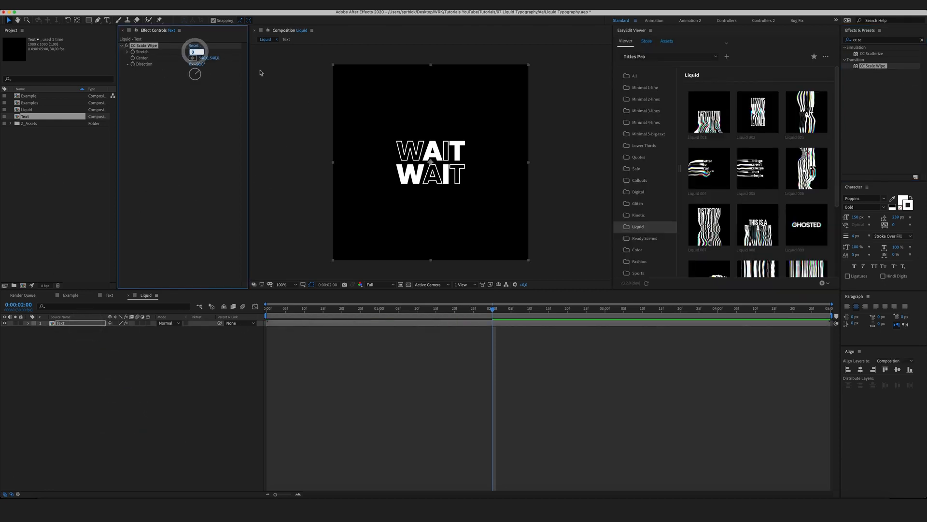
{"action": "key", "text": "Return"}
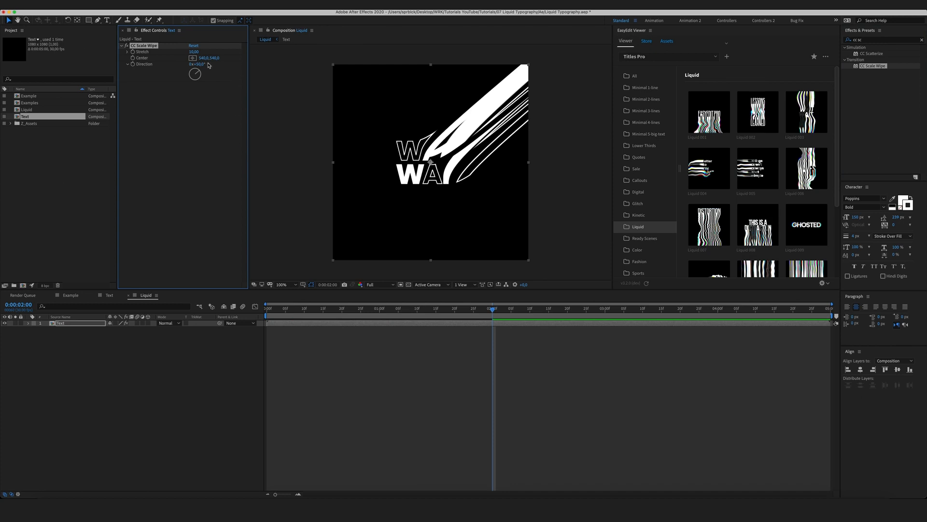
- Set the CC Scale Wipe Direction to 0° and raise its Center so the stretch starts within the upper WAIT line
{"action": "left_click_drag", "start_coordinate": [198, 64], "coordinate": [186, 65]}
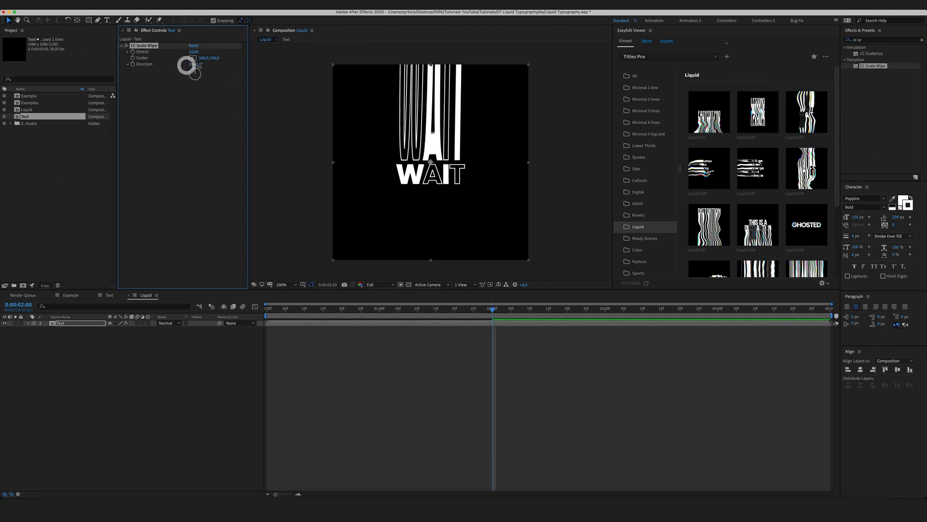
{"action": "left_click", "coordinate": [199, 64]}
{"action": "type", "text": "0"}
{"action": "key", "text": "Return"}
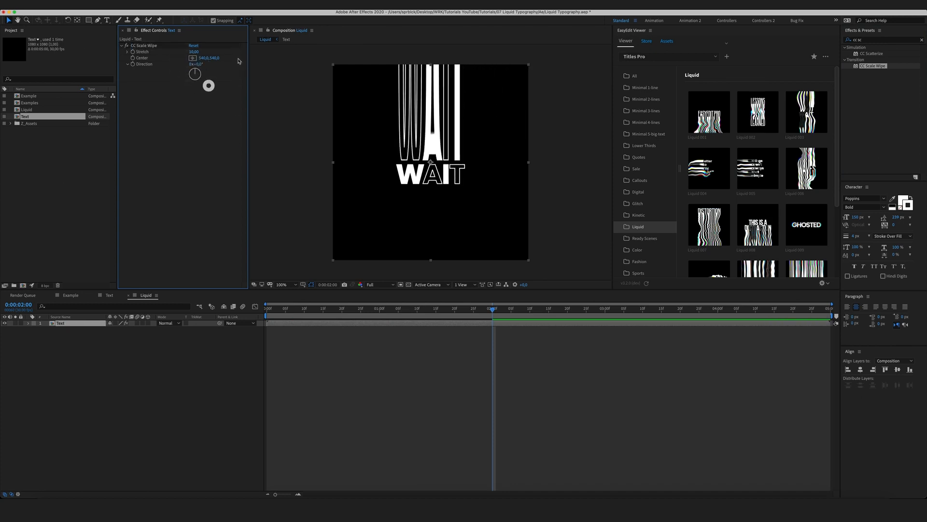
{"action": "left_click_drag", "start_coordinate": [214, 58], "coordinate": [170, 54]}
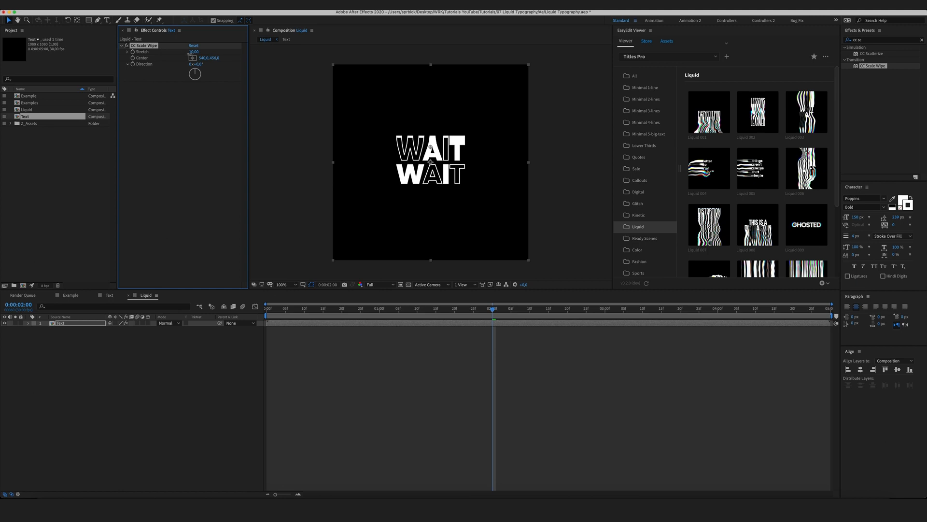
{"action": "left_click_drag", "start_coordinate": [191, 54], "coordinate": [199, 57]}
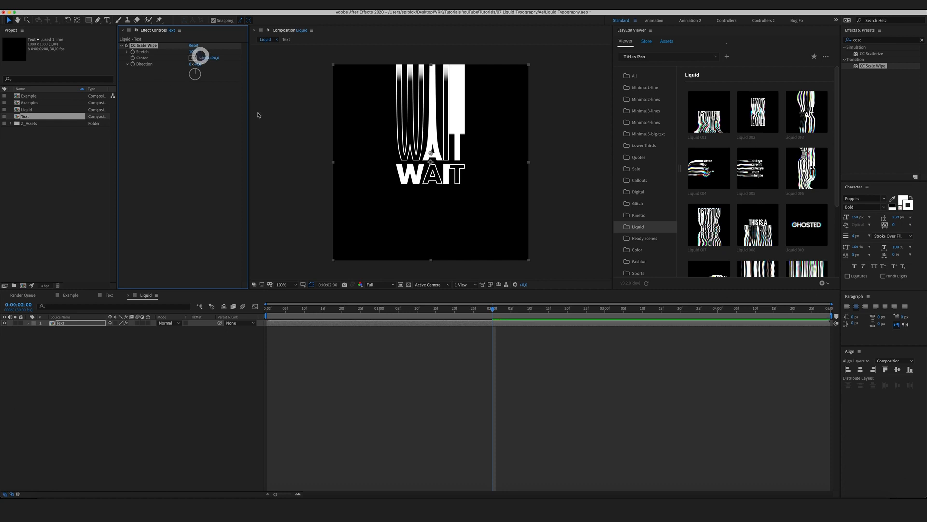
- Duplicate CC Scale Wipe, set the copy's Direction to 180° and lower its Center to about Y 591 within the lower WAIT line
{"action": "left_click", "coordinate": [192, 136]}
{"action": "left_click", "coordinate": [148, 45]}
{"action": "key", "text": "super+d"}
{"action": "left_click", "coordinate": [206, 149]}
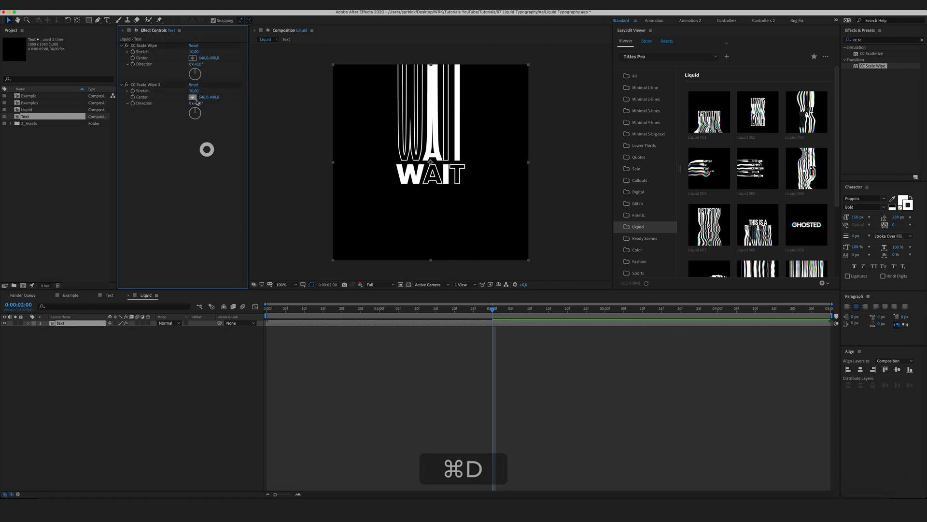
{"action": "left_click_drag", "start_coordinate": [198, 103], "coordinate": [207, 106]}
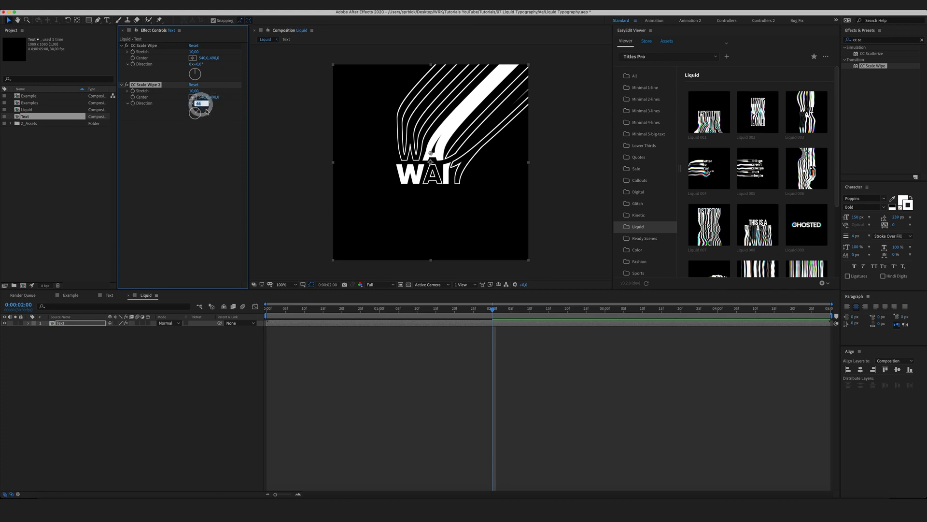
{"action": "type", "text": "180"}
{"action": "key", "text": "Return"}
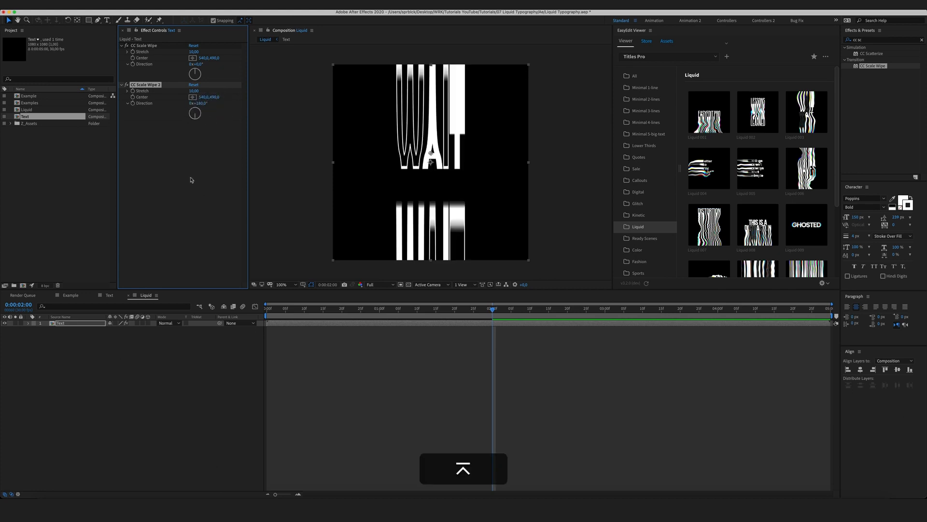
{"action": "left_click_drag", "start_coordinate": [213, 97], "coordinate": [249, 101]}
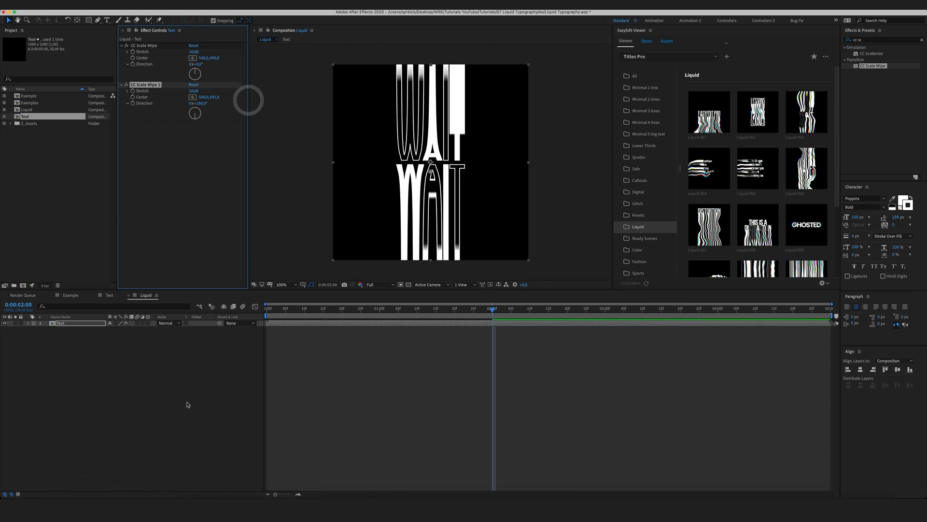
{"action": "left_click", "coordinate": [169, 411]}
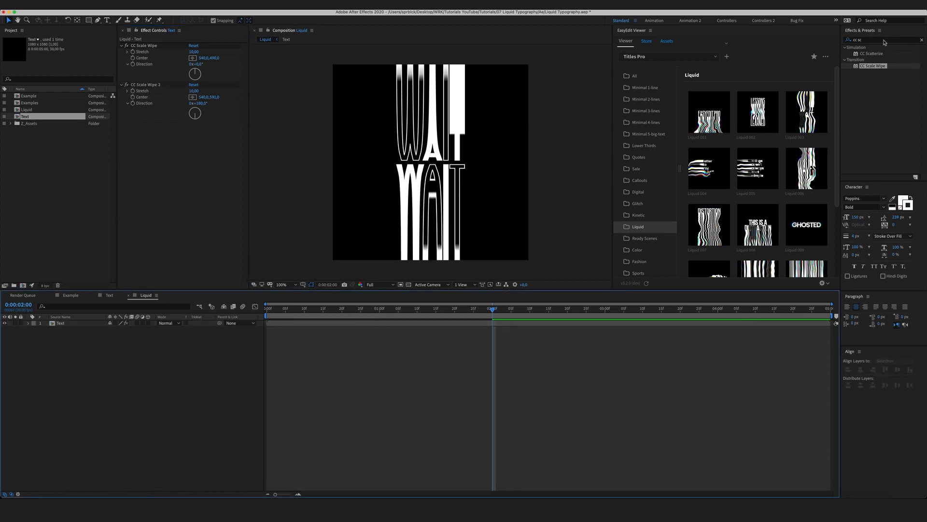
- Find the CC Smear effect and apply it to the Text layer below the two scale wipes
{"action": "left_click_drag", "start_coordinate": [885, 42], "coordinate": [766, 37]}
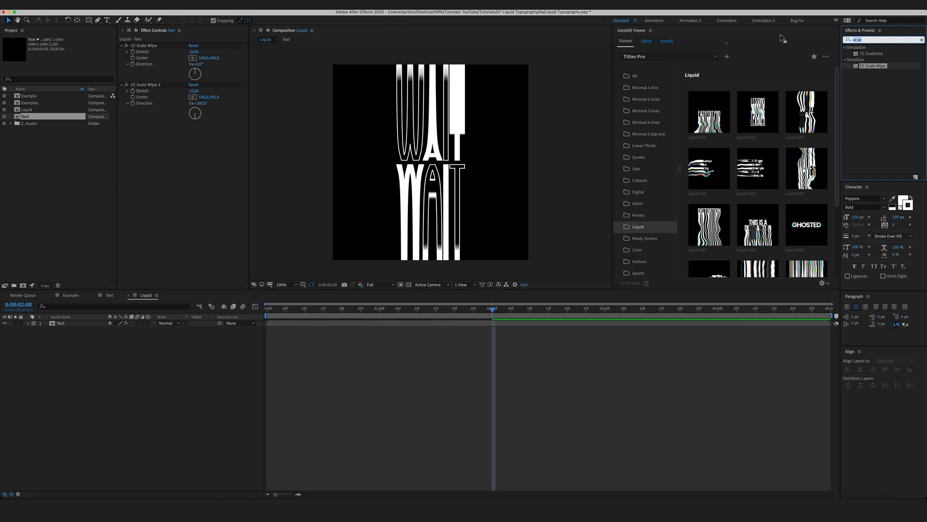
{"action": "type", "text": "cc smear"}
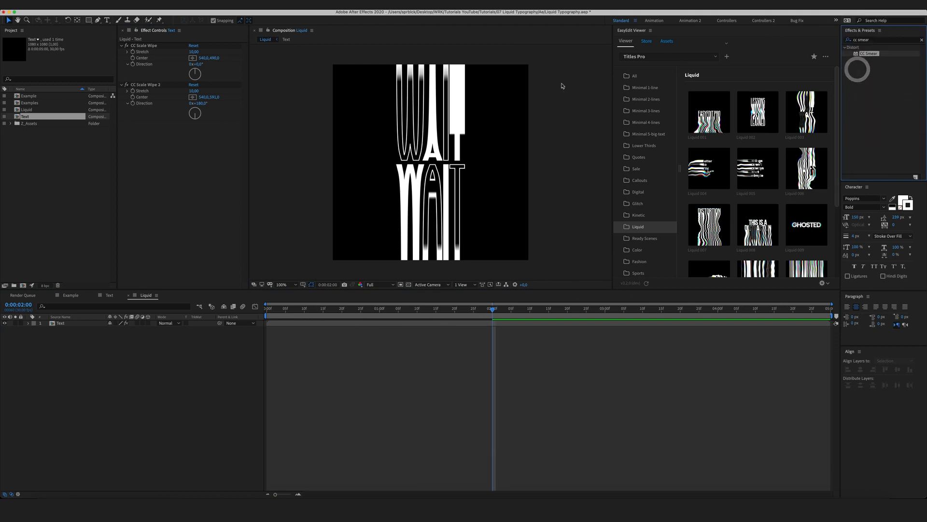
{"action": "left_click_drag", "start_coordinate": [868, 53], "coordinate": [181, 158]}
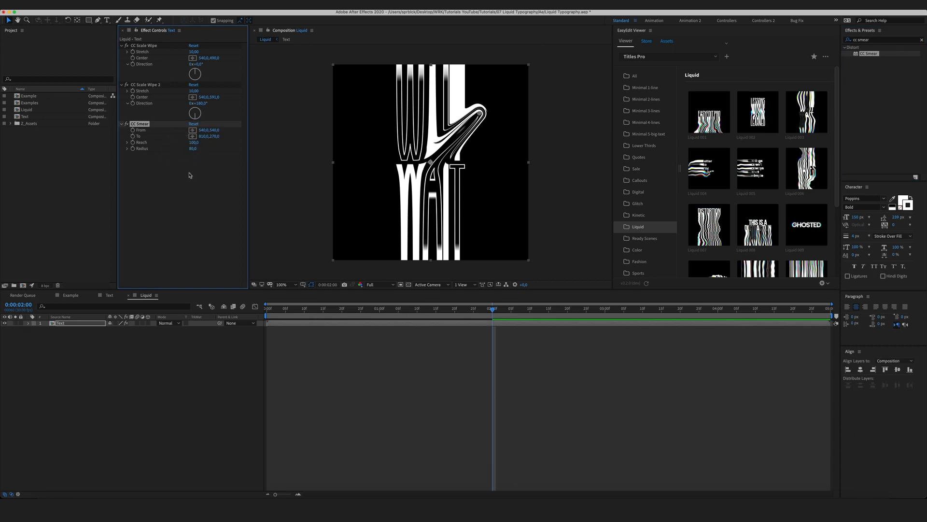
{"action": "left_click", "coordinate": [191, 172]}
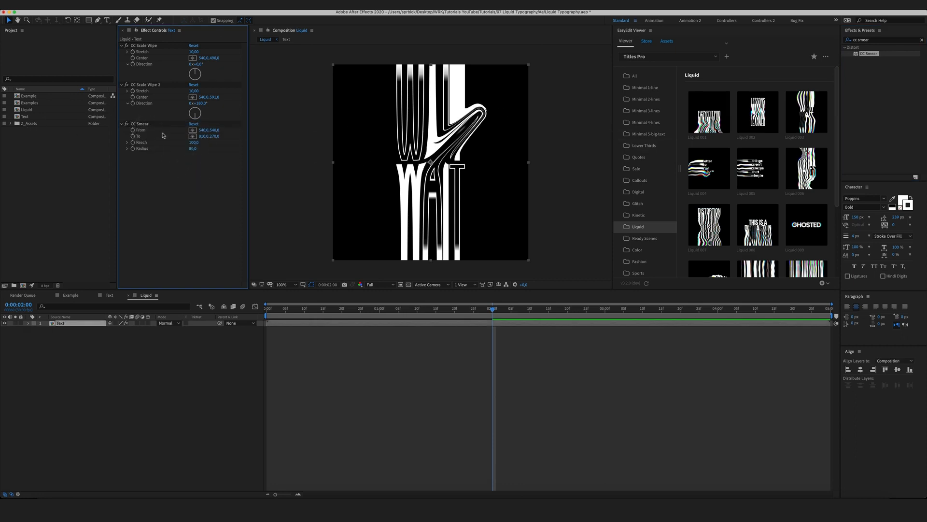
- Place CC Smear's From point at about 758, 4 on the frame's upper edge and its To point at about 650, 338
{"action": "left_click", "coordinate": [192, 131]}
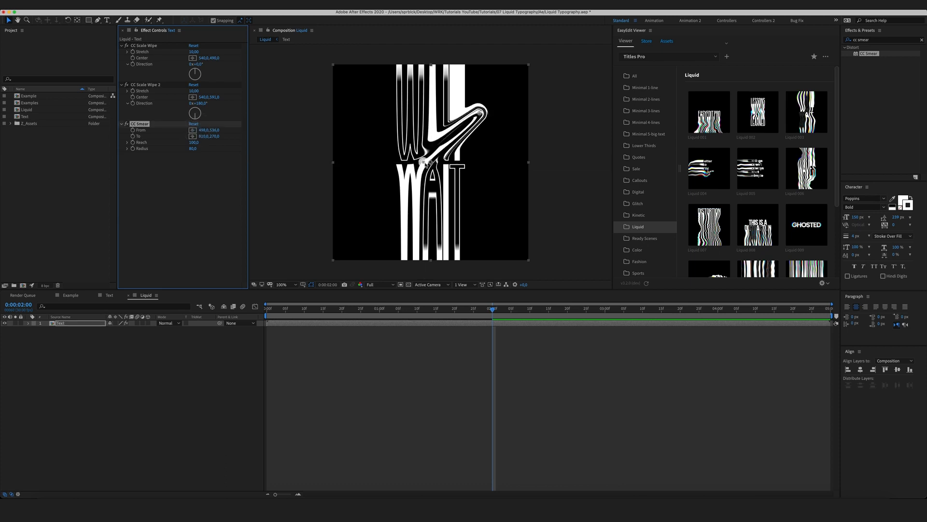
{"action": "left_click", "coordinate": [425, 163]}
{"action": "left_click_drag", "start_coordinate": [425, 164], "coordinate": [431, 162]}
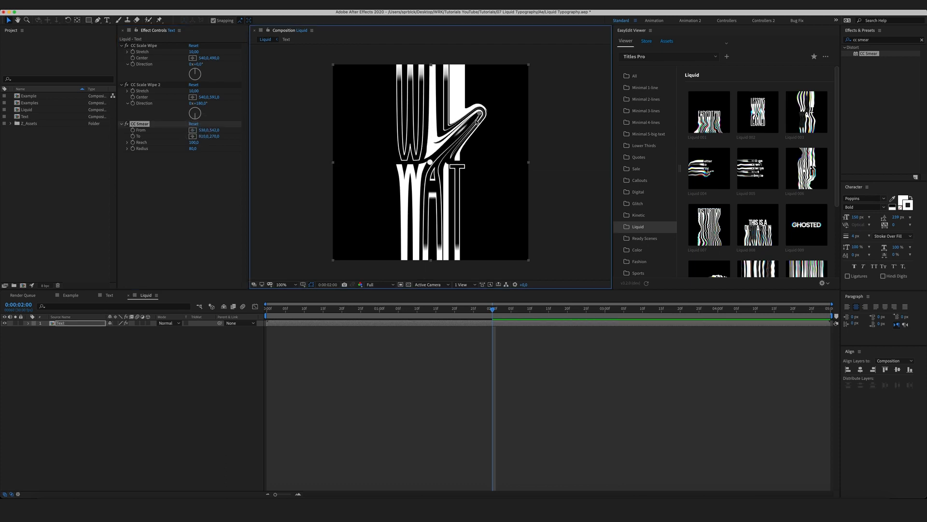
{"action": "mouse_move", "coordinate": [480, 114]}
{"action": "left_mouse_down"}
{"action": "mouse_move", "coordinate": [433, 65]}
{"action": "mouse_move", "coordinate": [470, 67]}
{"action": "mouse_move", "coordinate": [448, 160]}
{"action": "mouse_move", "coordinate": [424, 156]}
{"action": "mouse_move", "coordinate": [464, 65]}
{"action": "left_mouse_up"}
{"action": "left_click_drag", "start_coordinate": [447, 161], "coordinate": [451, 126]}
{"action": "left_click_drag", "start_coordinate": [465, 66], "coordinate": [471, 65]}
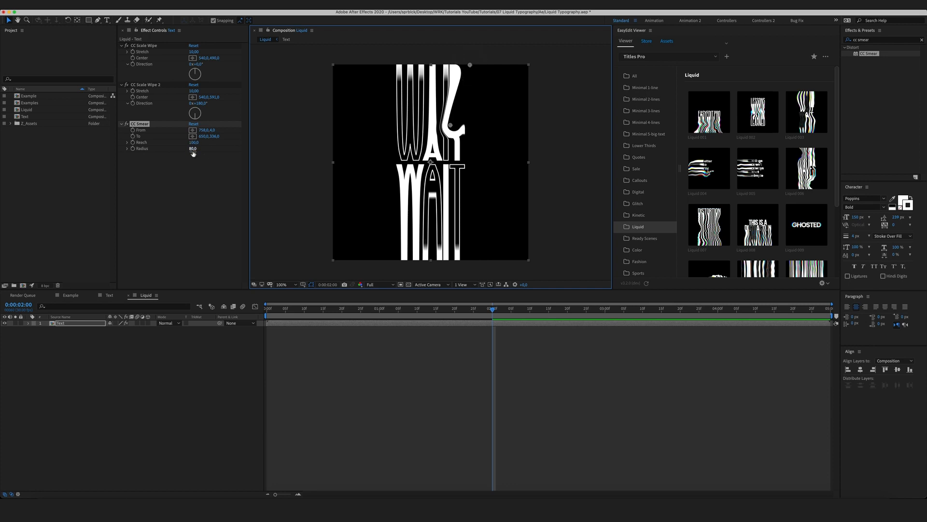
- Try a negative Reach on CC Smear and set it back to 100
{"action": "left_click_drag", "start_coordinate": [195, 143], "coordinate": [174, 142]}
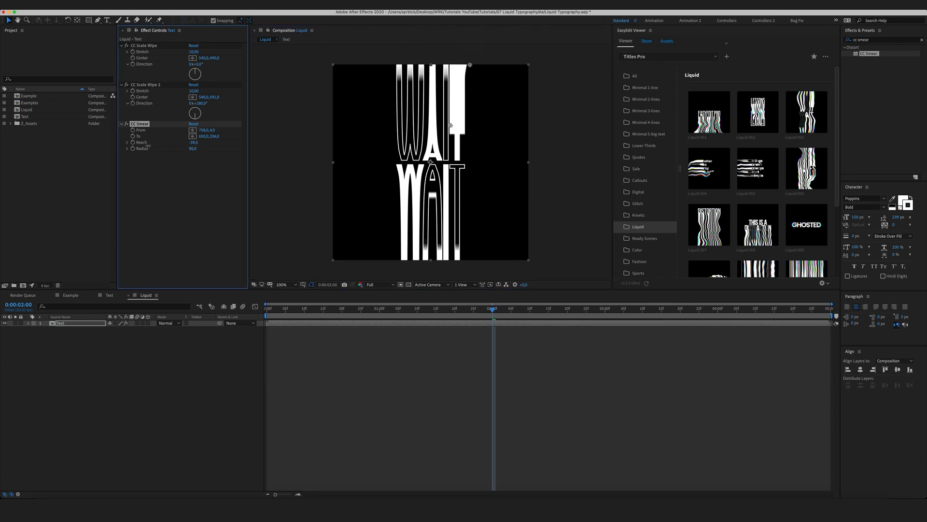
{"action": "left_click", "coordinate": [194, 143]}
{"action": "type", "text": "100"}
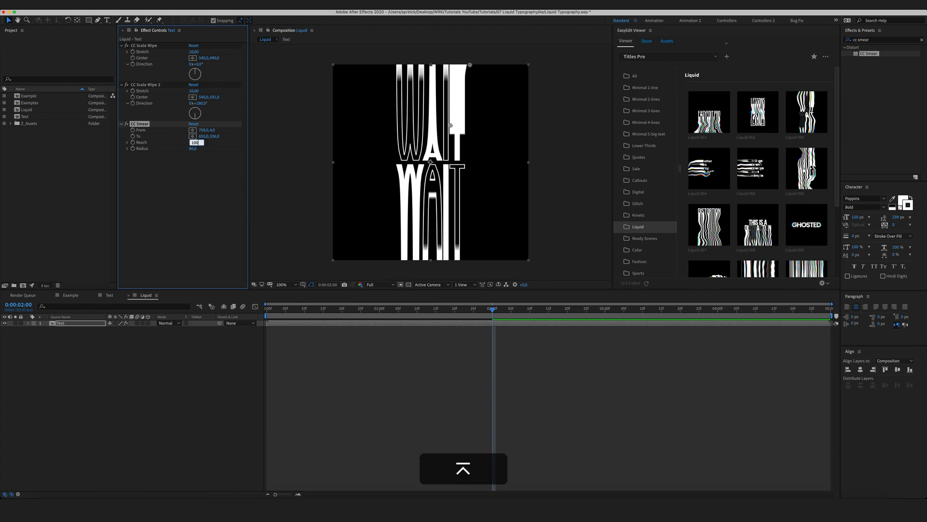
{"action": "key", "text": "Return"}
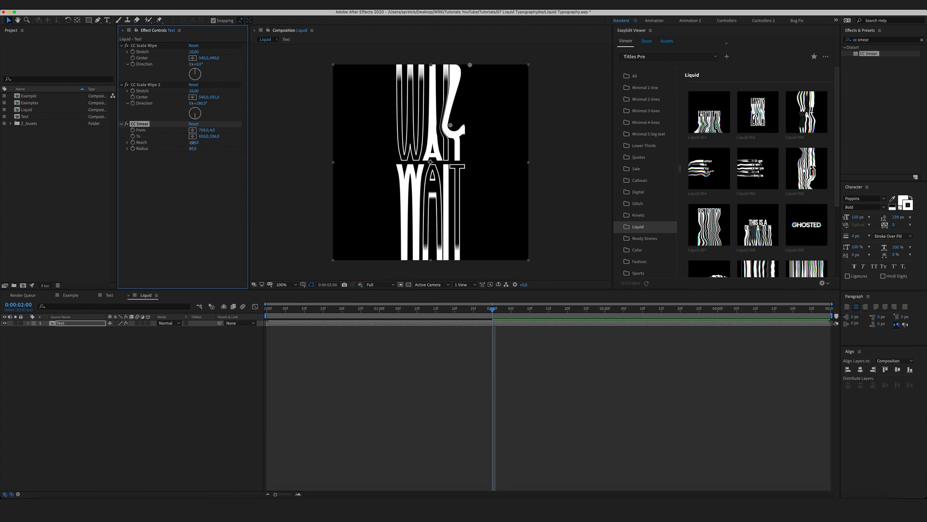
- Set CC Smear's Reach to about -84 and Radius to about 334, with the To point at about 580, 484
{"action": "left_click_drag", "start_coordinate": [193, 143], "coordinate": [151, 145]}
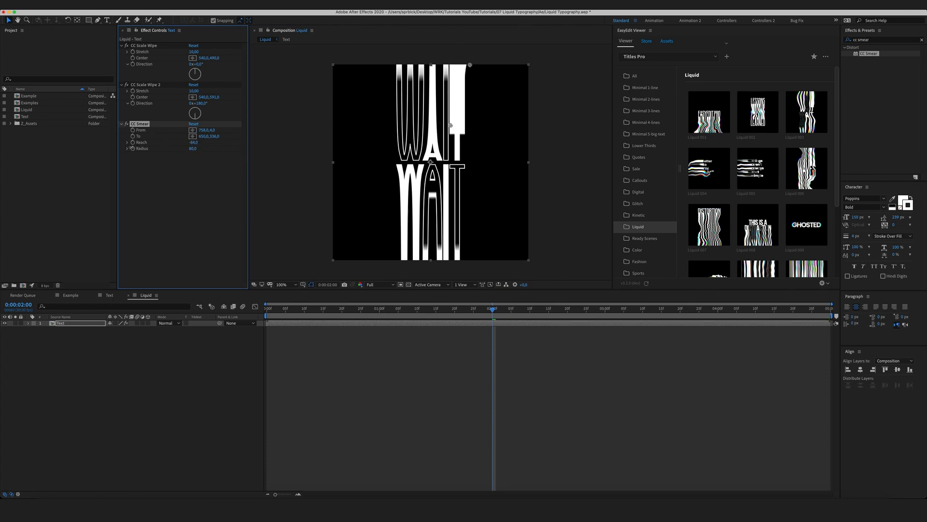
{"action": "left_click_drag", "start_coordinate": [450, 125], "coordinate": [438, 151]}
{"action": "left_click_drag", "start_coordinate": [193, 148], "coordinate": [284, 145]}
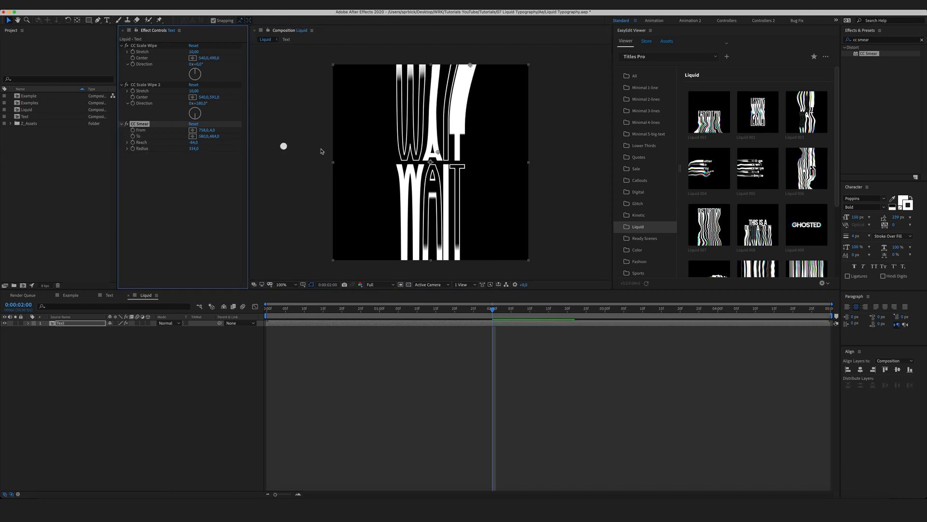
{"action": "left_click", "coordinate": [181, 173]}
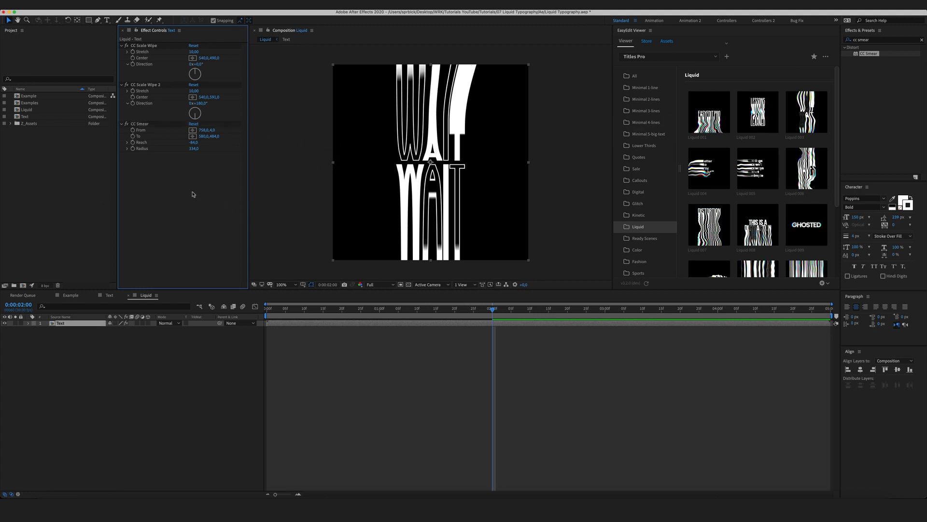
- Duplicate CC Smear and move the copy's From point to about 404, 0, above the letter W
{"action": "left_click", "coordinate": [141, 124]}
{"action": "key", "text": "super+d"}
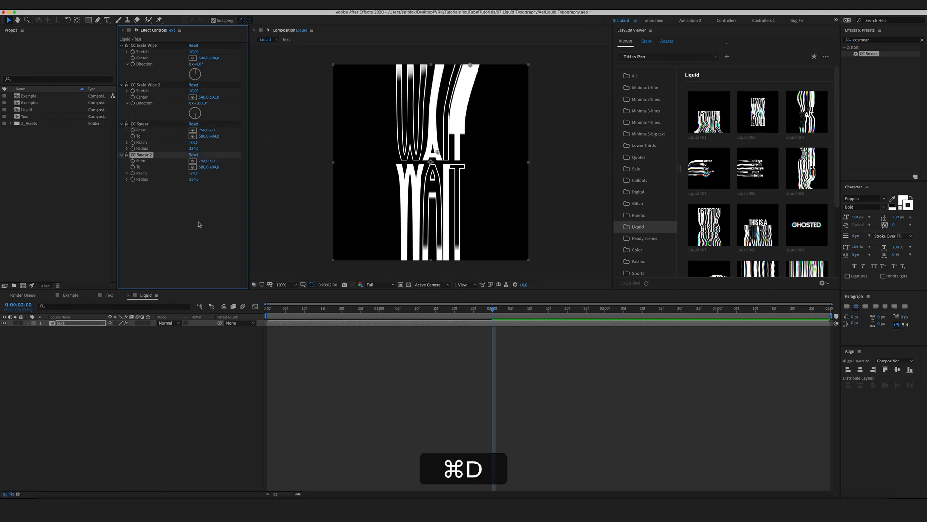
{"action": "left_click_drag", "start_coordinate": [470, 64], "coordinate": [406, 62]}
{"action": "left_click", "coordinate": [198, 203]}
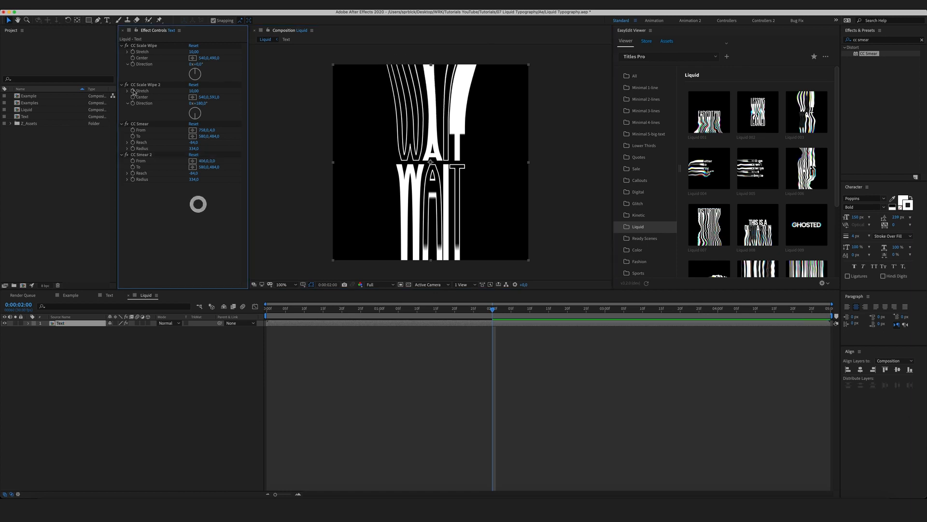
- Collapse the settings of both CC Scale Wipe effects and deselect the Text layer
{"action": "left_click", "coordinate": [121, 84]}
{"action": "left_click", "coordinate": [121, 46]}
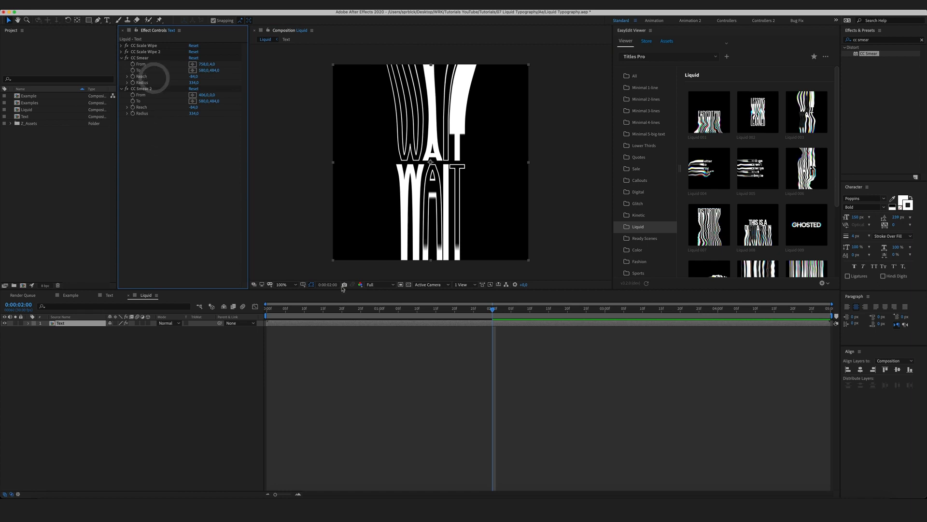
{"action": "left_click", "coordinate": [256, 166]}
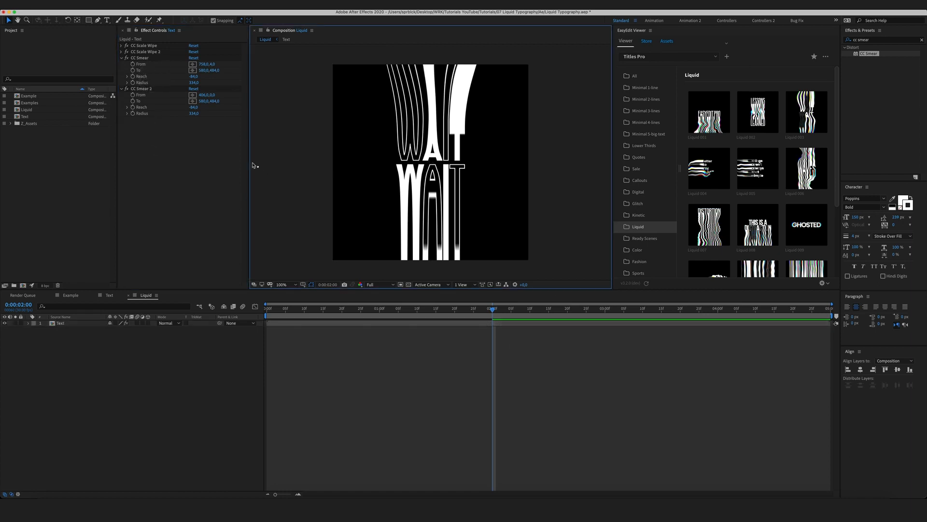
- Duplicate CC Smear 2, placing the copy's From point at about 340, 1074, below the lower W, and its To point at about 546, 570
{"action": "left_click", "coordinate": [145, 90]}
{"action": "key", "text": "super+d"}
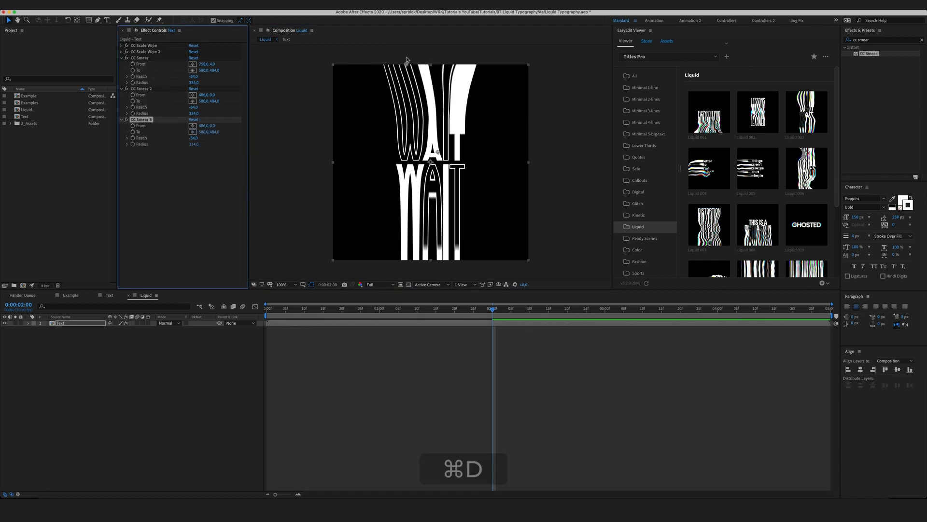
{"action": "mouse_move", "coordinate": [407, 65]}
{"action": "left_mouse_down"}
{"action": "mouse_move", "coordinate": [408, 251]}
{"action": "mouse_move", "coordinate": [396, 261]}
{"action": "left_mouse_up"}
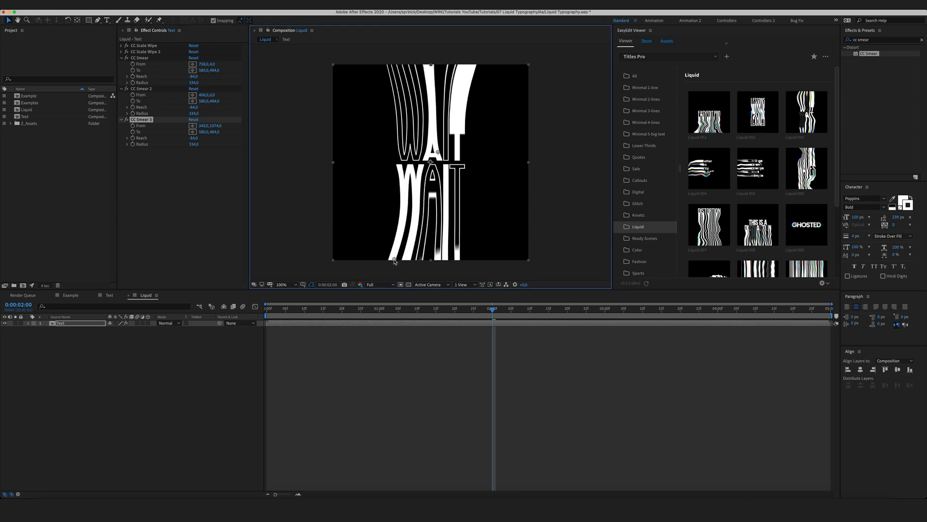
{"action": "left_click_drag", "start_coordinate": [438, 153], "coordinate": [428, 168]}
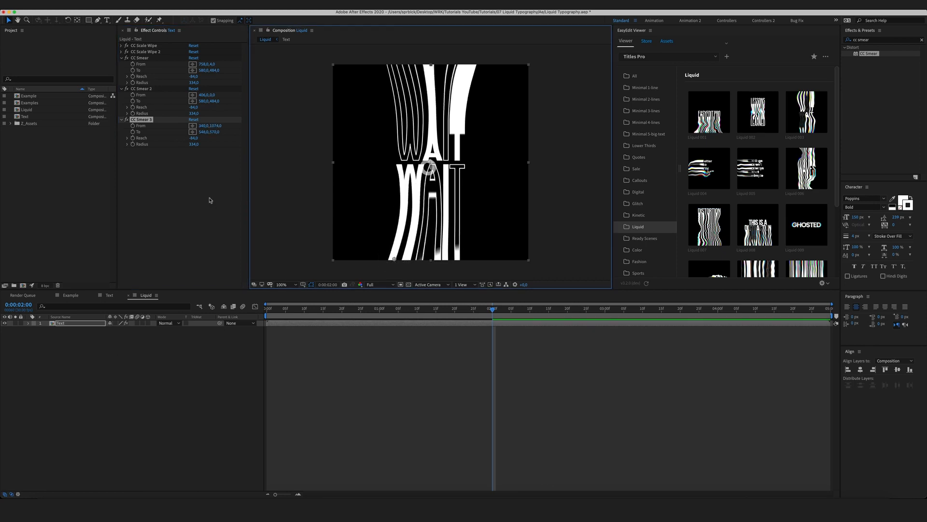
{"action": "left_click", "coordinate": [165, 152]}
- Duplicate CC Smear 3 and select the copy, CC Smear 4
{"action": "left_click", "coordinate": [140, 119]}
{"action": "key", "text": "super+d"}
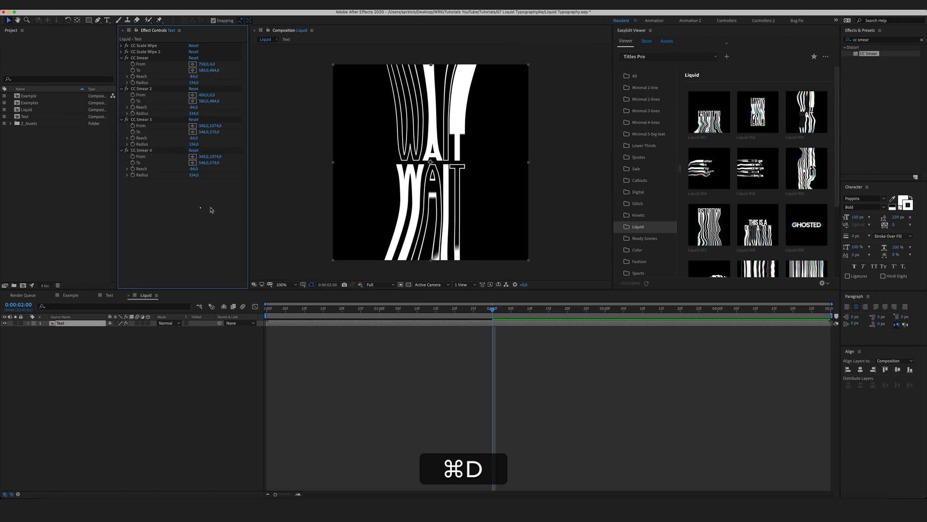
{"action": "left_click", "coordinate": [201, 208]}
{"action": "left_click", "coordinate": [141, 150]}
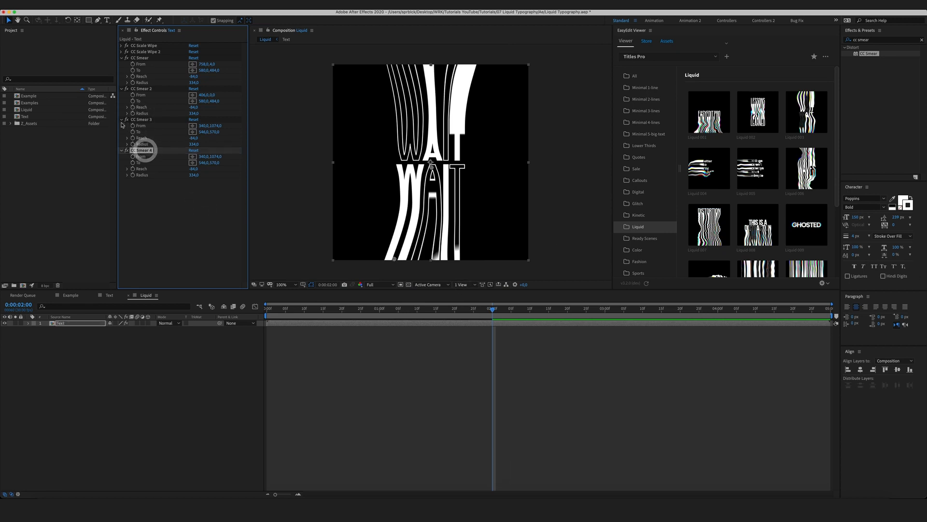
{"action": "left_click", "coordinate": [193, 163]}
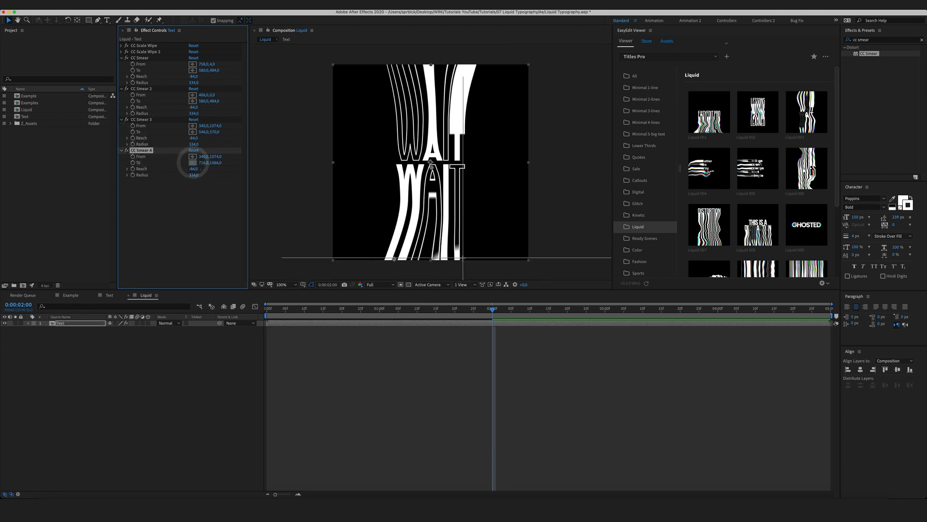
{"action": "left_click", "coordinate": [463, 258]}
{"action": "key", "text": "super+z"}
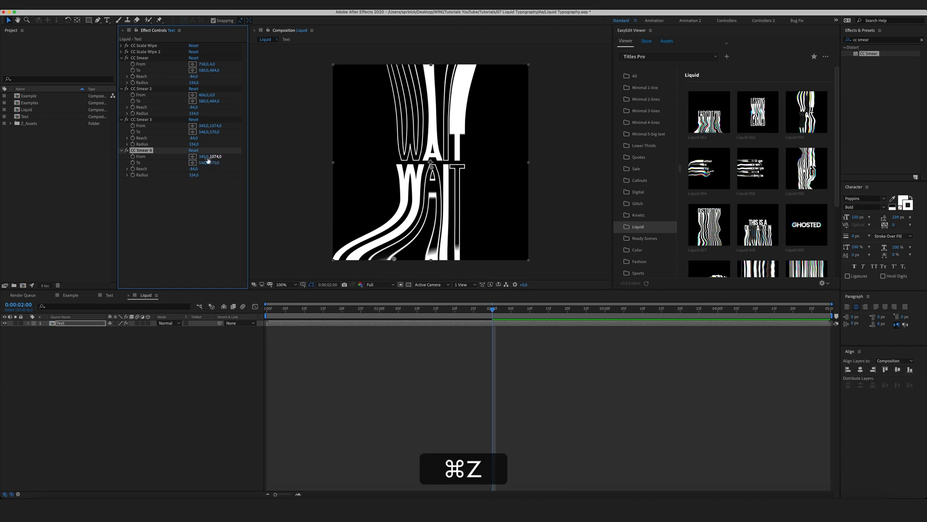
- Move CC Smear 4's From point to about 716, 1062, below the stretched stem of the lower T
{"action": "left_click", "coordinate": [193, 157]}
{"action": "left_click", "coordinate": [464, 251]}
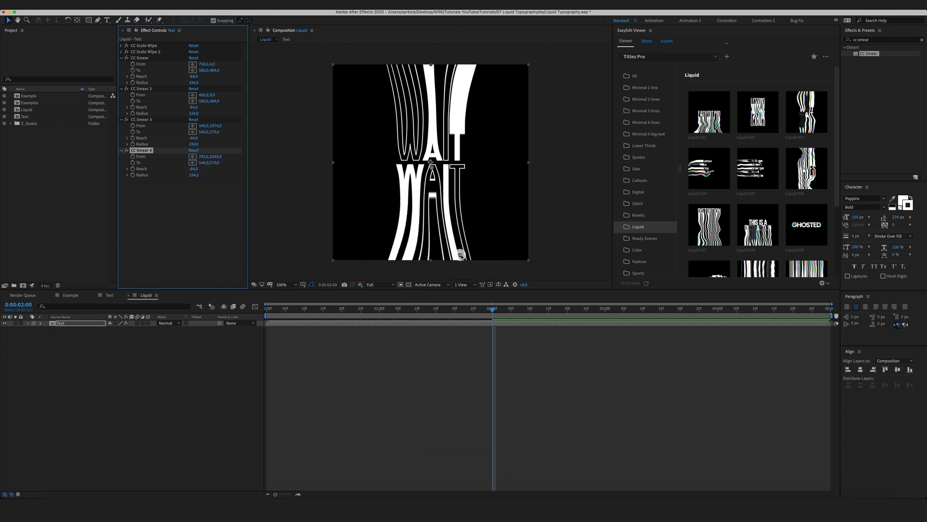
{"action": "left_click", "coordinate": [460, 254]}
{"action": "left_click_drag", "start_coordinate": [465, 258], "coordinate": [462, 257]}
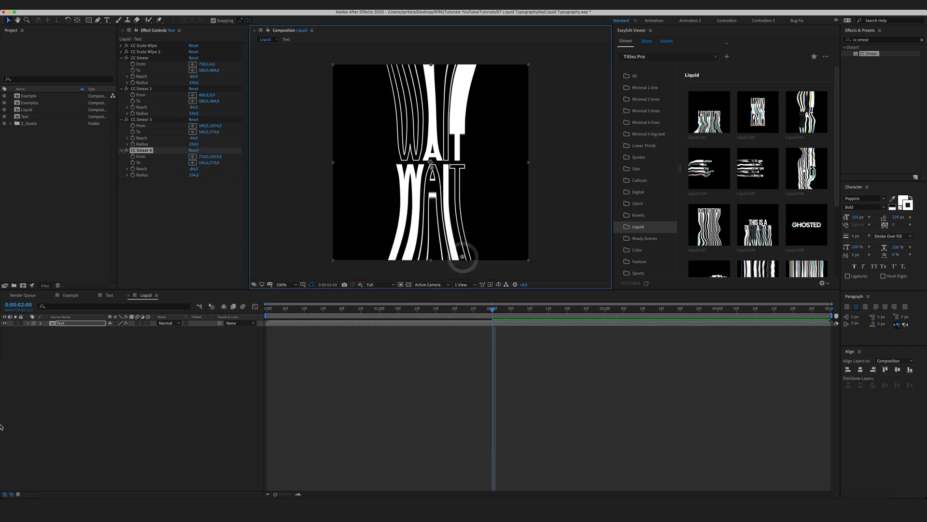
- Deselect the Text layer and collapse the settings of all four CC Smear effects
{"action": "left_click", "coordinate": [221, 392]}
{"action": "left_click", "coordinate": [123, 152]}
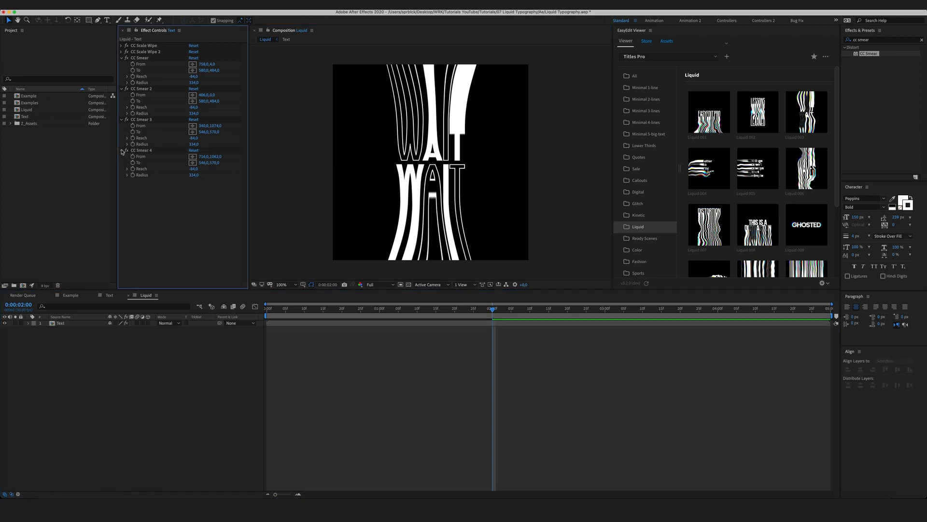
{"action": "left_click", "coordinate": [121, 120]}
{"action": "left_click", "coordinate": [121, 88]}
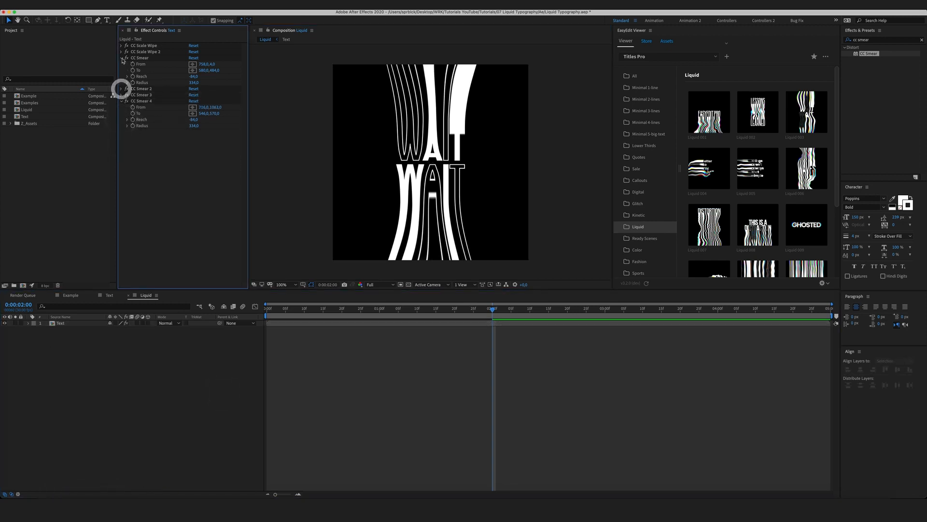
{"action": "left_click", "coordinate": [121, 58]}
{"action": "left_click", "coordinate": [121, 77]}
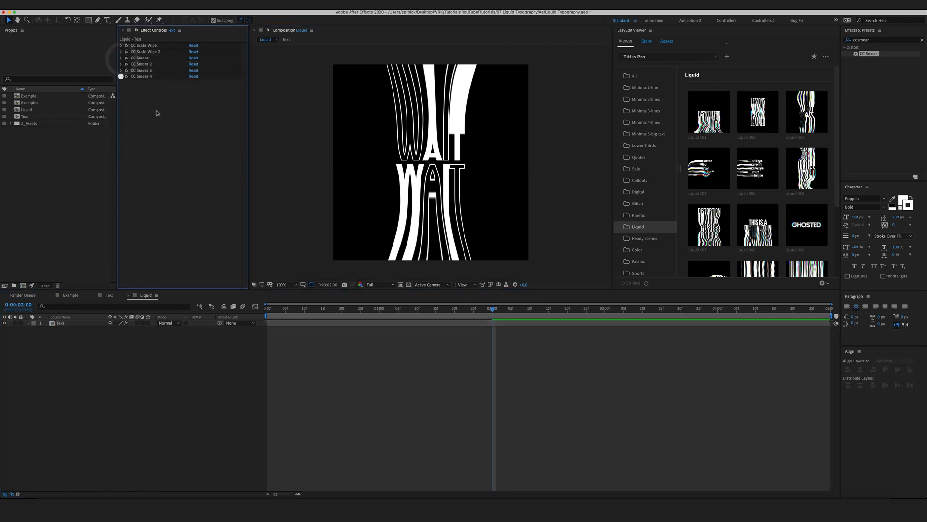
- Search the effects for Liquify and apply it to the Text layer
{"action": "left_click", "coordinate": [882, 40]}
{"action": "type", "text": "liq"}
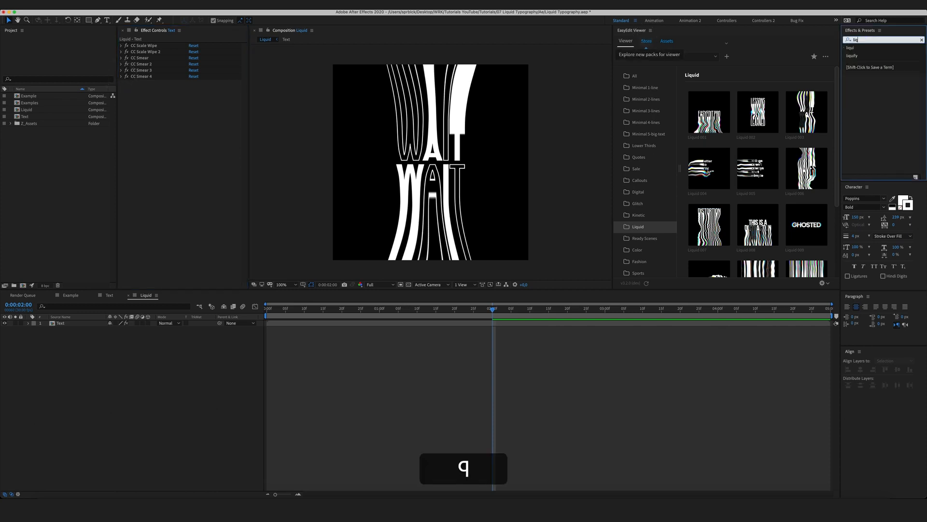
{"action": "type", "text": "uify"}
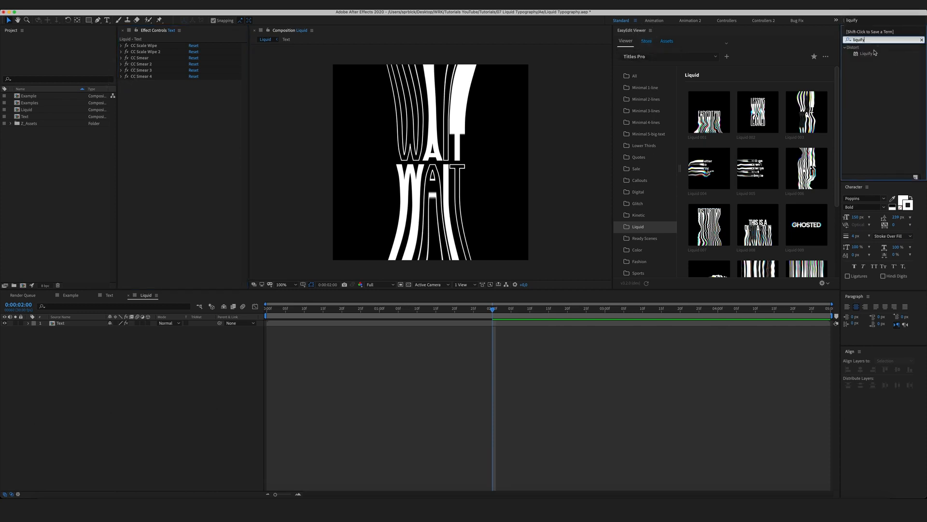
{"action": "left_click_drag", "start_coordinate": [867, 56], "coordinate": [107, 482]}
{"action": "left_click_drag", "start_coordinate": [107, 382], "coordinate": [81, 324]}
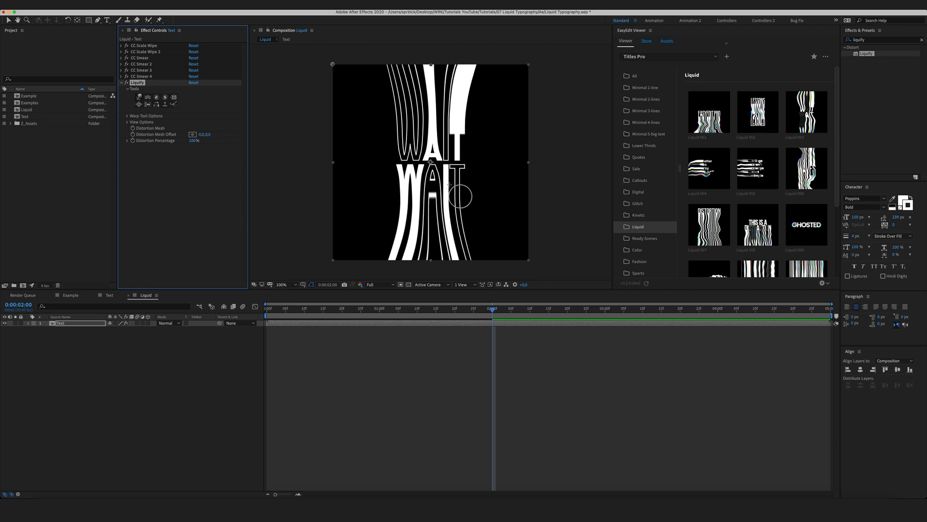
- Set Liquify's Warp tool Brush Size to 200 and Brush Pressure to 100
{"action": "left_click", "coordinate": [125, 117]}
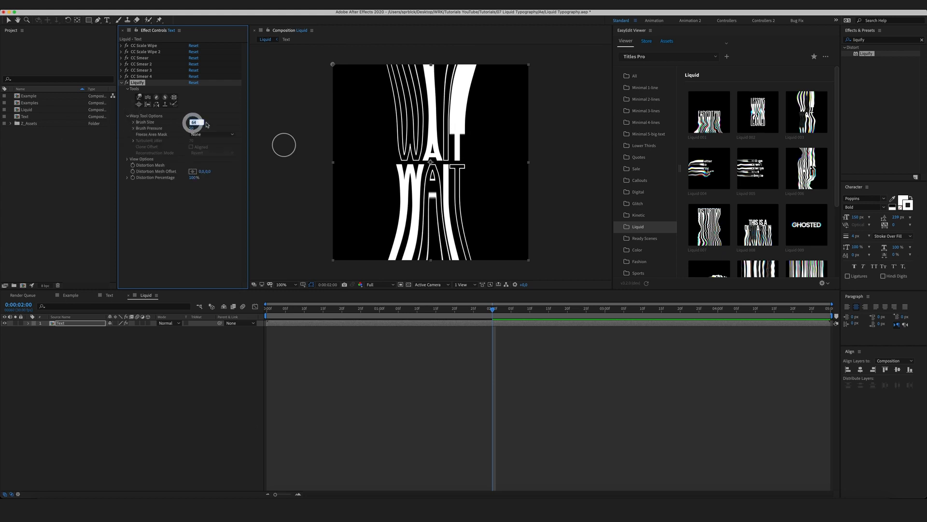
{"action": "type", "text": "200"}
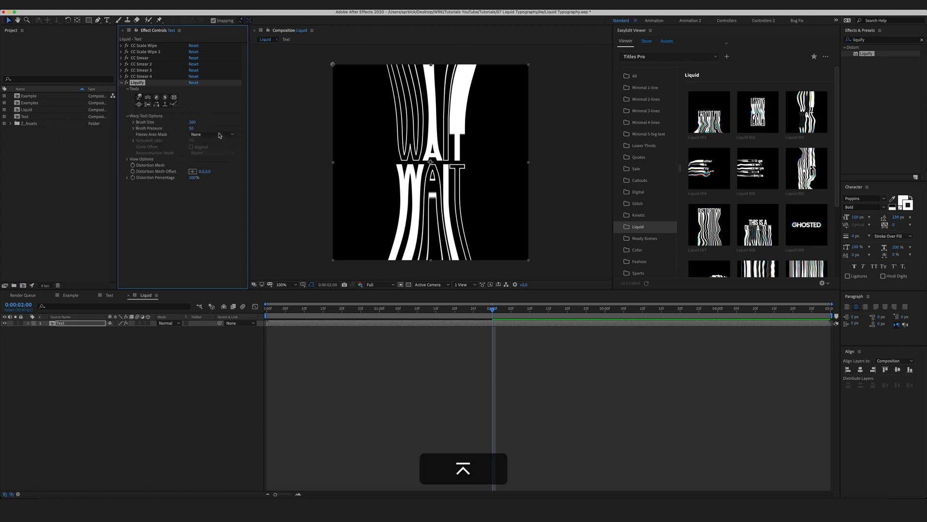
{"action": "type", "text": "100"}
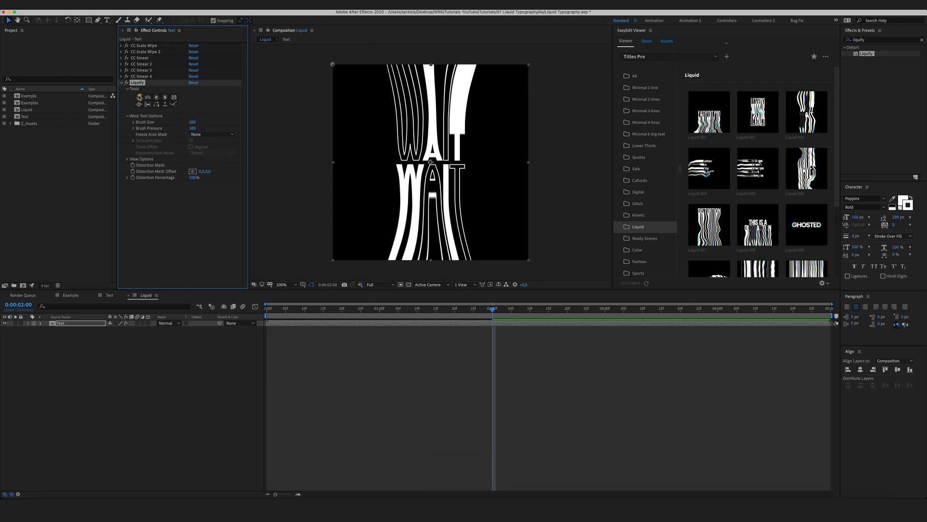
- Push the stretched stems above and below the WAIT lines into wavy curves with Liquify's Warp tool
{"action": "left_click", "coordinate": [140, 95]}
{"action": "mouse_move", "coordinate": [450, 104]}
{"action": "left_mouse_down"}
{"action": "mouse_move", "coordinate": [476, 82]}
{"action": "mouse_move", "coordinate": [408, 94]}
{"action": "mouse_move", "coordinate": [390, 87]}
{"action": "mouse_move", "coordinate": [375, 95]}
{"action": "mouse_move", "coordinate": [395, 120]}
{"action": "mouse_move", "coordinate": [369, 118]}
{"action": "mouse_move", "coordinate": [415, 104]}
{"action": "mouse_move", "coordinate": [430, 110]}
{"action": "mouse_move", "coordinate": [442, 89]}
{"action": "left_mouse_up"}
{"action": "mouse_move", "coordinate": [465, 232]}
{"action": "left_mouse_down"}
{"action": "mouse_move", "coordinate": [472, 228]}
{"action": "mouse_move", "coordinate": [393, 238]}
{"action": "mouse_move", "coordinate": [430, 248]}
{"action": "mouse_move", "coordinate": [387, 200]}
{"action": "mouse_move", "coordinate": [463, 209]}
{"action": "mouse_move", "coordinate": [445, 221]}
{"action": "mouse_move", "coordinate": [434, 251]}
{"action": "left_mouse_up"}
{"action": "mouse_move", "coordinate": [475, 111]}
{"action": "left_mouse_down"}
{"action": "mouse_move", "coordinate": [488, 84]}
{"action": "mouse_move", "coordinate": [480, 97]}
{"action": "mouse_move", "coordinate": [472, 87]}
{"action": "left_mouse_up"}
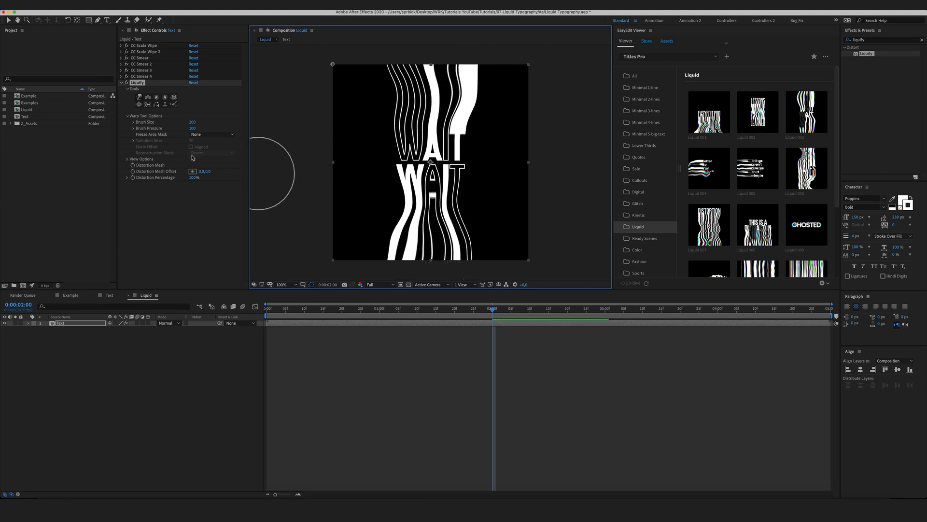
- Twirl the stretched stems of the upper and lower WAIT lines into stronger waves with Liquify's clockwise and counterclockwise Twirl tools
{"action": "left_click", "coordinate": [157, 98]}
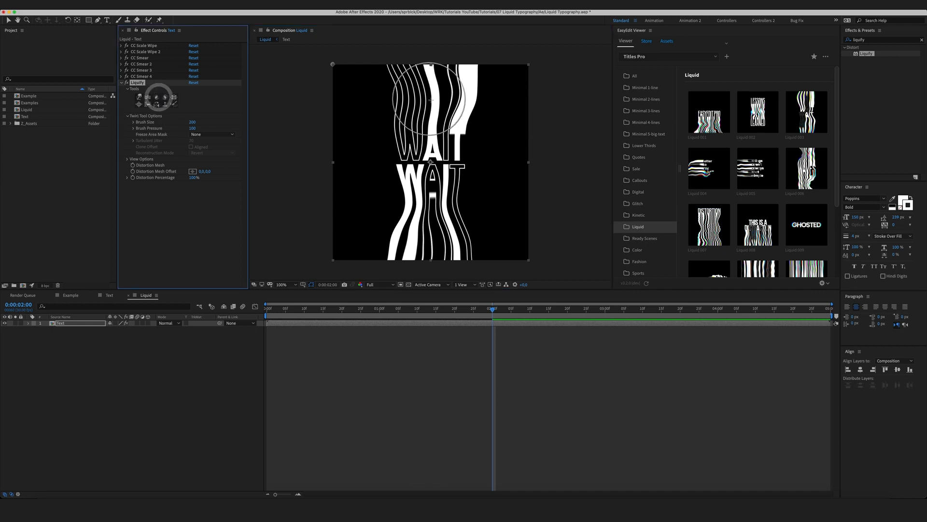
{"action": "left_click_drag", "start_coordinate": [423, 101], "coordinate": [435, 116]}
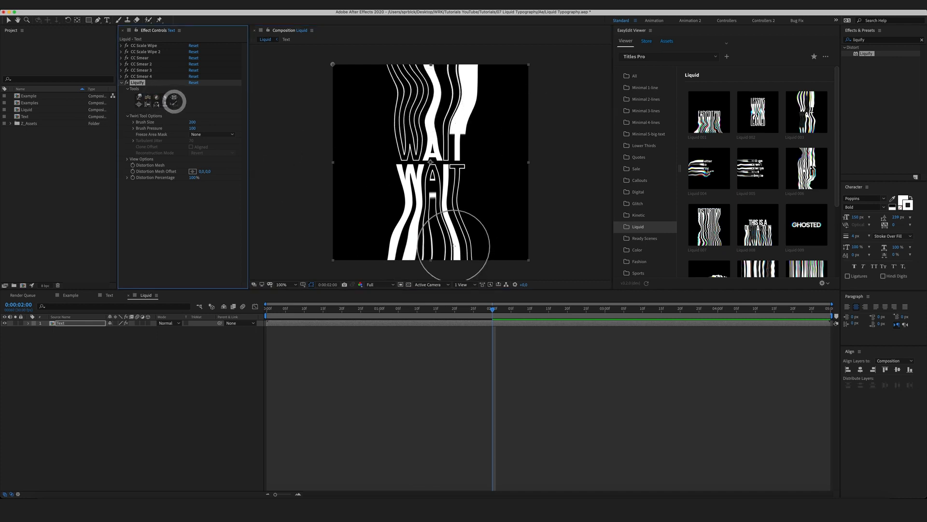
{"action": "left_click_drag", "start_coordinate": [452, 239], "coordinate": [456, 206]}
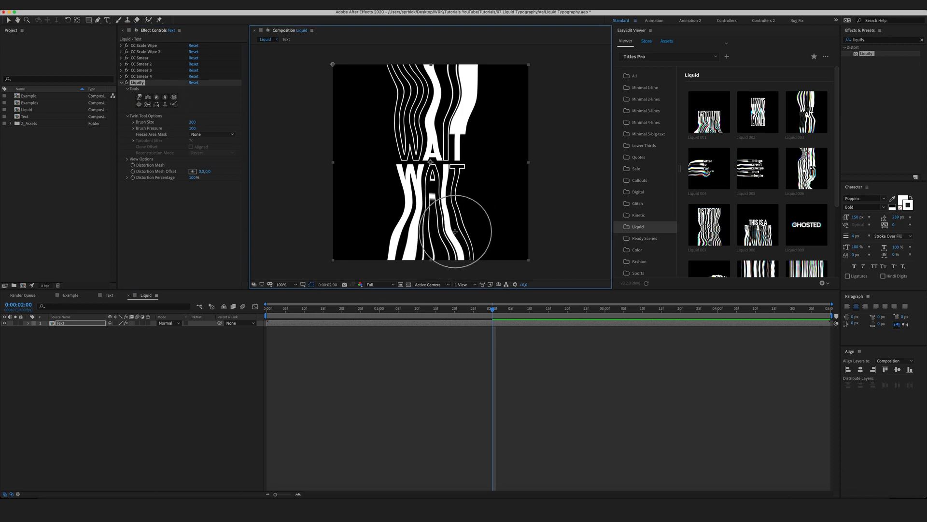
{"action": "key", "text": "super+z"}
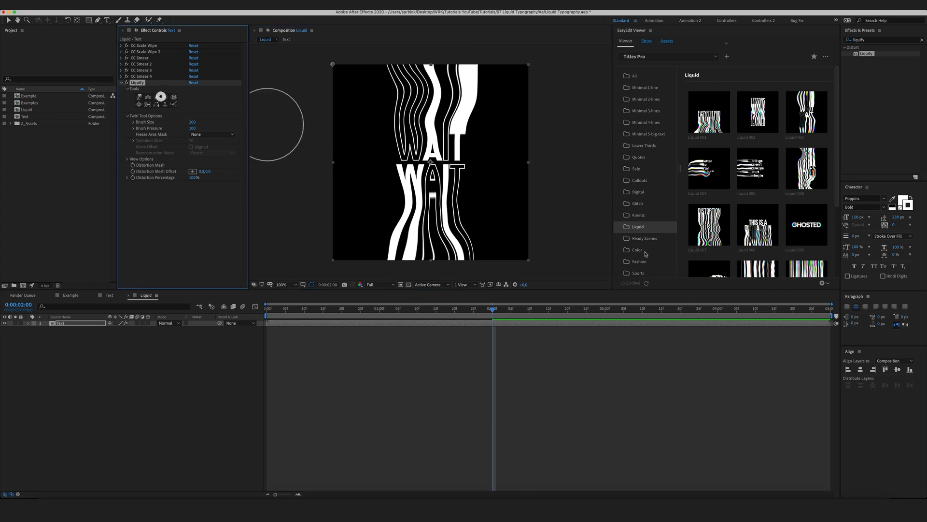
{"action": "left_click_drag", "start_coordinate": [454, 211], "coordinate": [454, 210]}
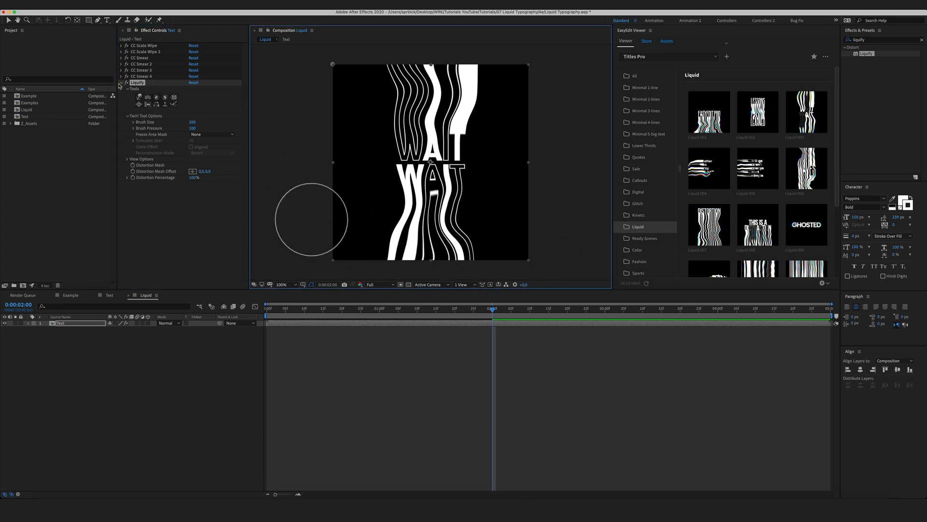
{"action": "left_click", "coordinate": [164, 96]}
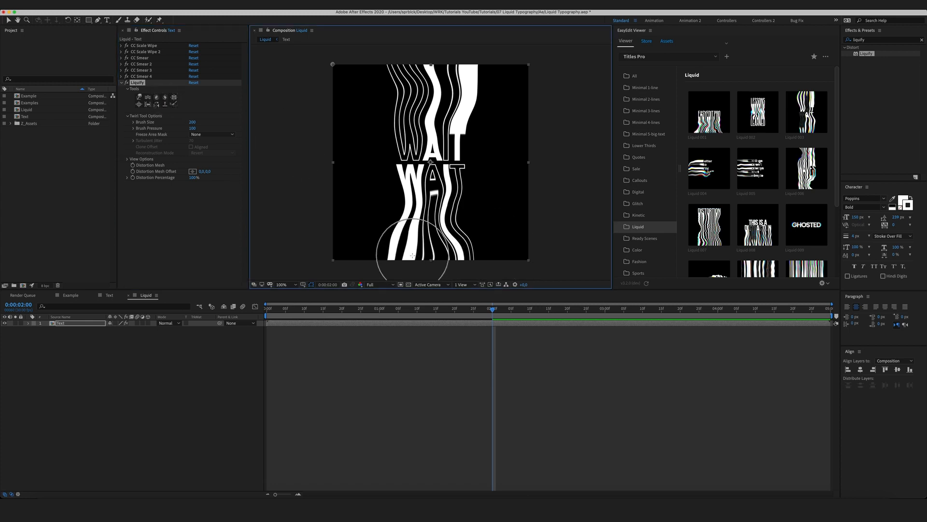
{"action": "left_click_drag", "start_coordinate": [413, 256], "coordinate": [412, 256]}
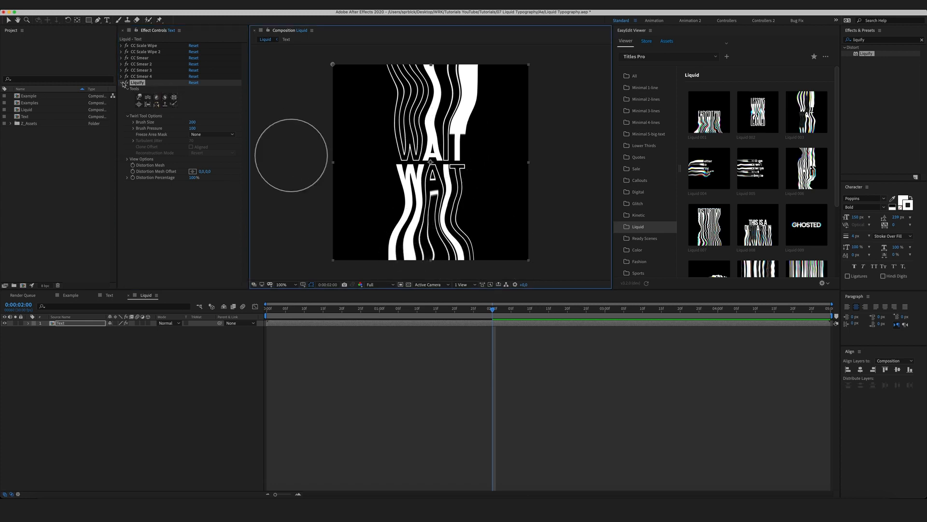
- Collapse the Liquify settings, return to the Selection tool and deselect the Text layer
{"action": "left_click", "coordinate": [122, 83]}
{"action": "left_click", "coordinate": [123, 83]}
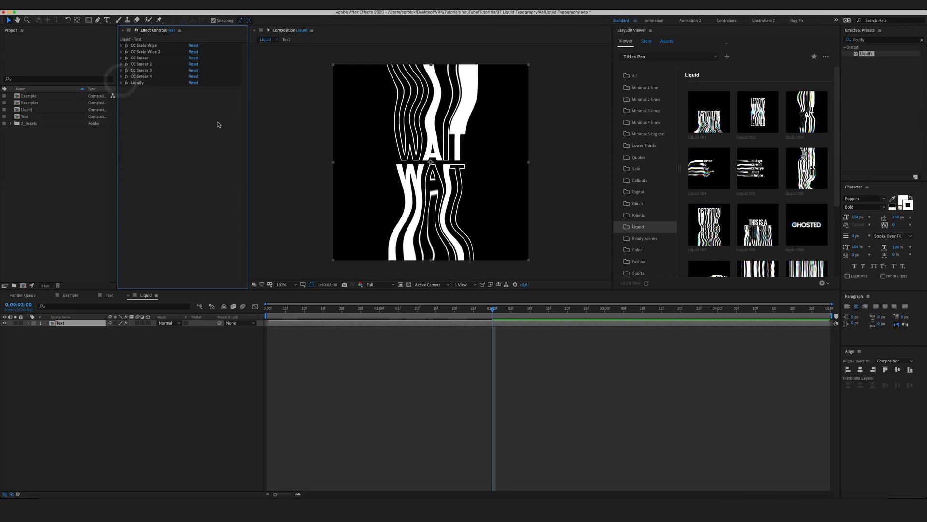
{"action": "key", "text": "v"}
{"action": "left_click", "coordinate": [175, 373]}
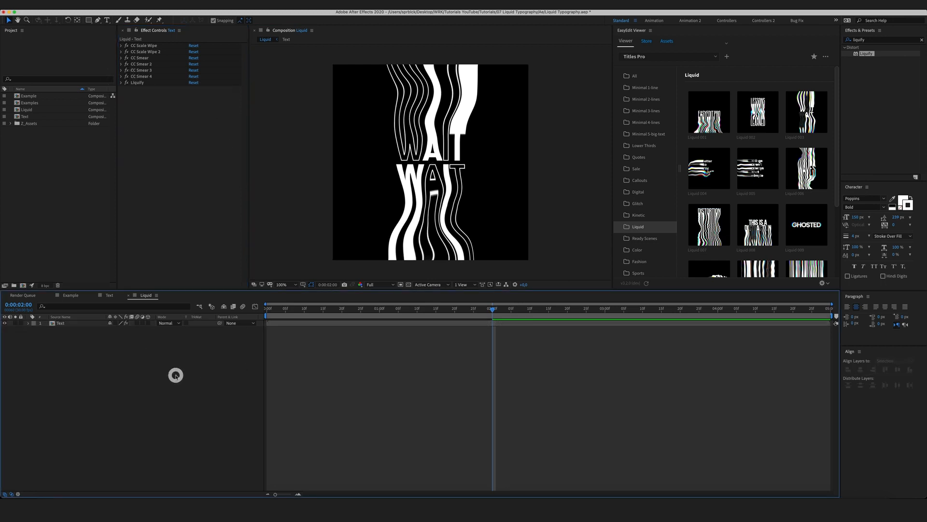
- Duplicate the Text layer twice to get three stacked copies, leaving no layer selected
{"action": "left_click", "coordinate": [72, 324]}
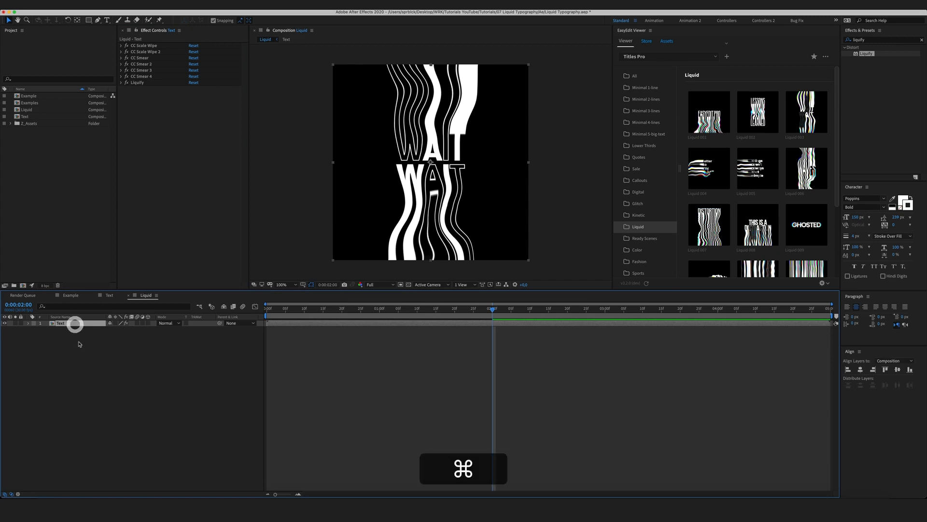
{"action": "key", "text": "super+d"}
{"action": "key", "text": "super+d"}
{"action": "left_click", "coordinate": [99, 419]}
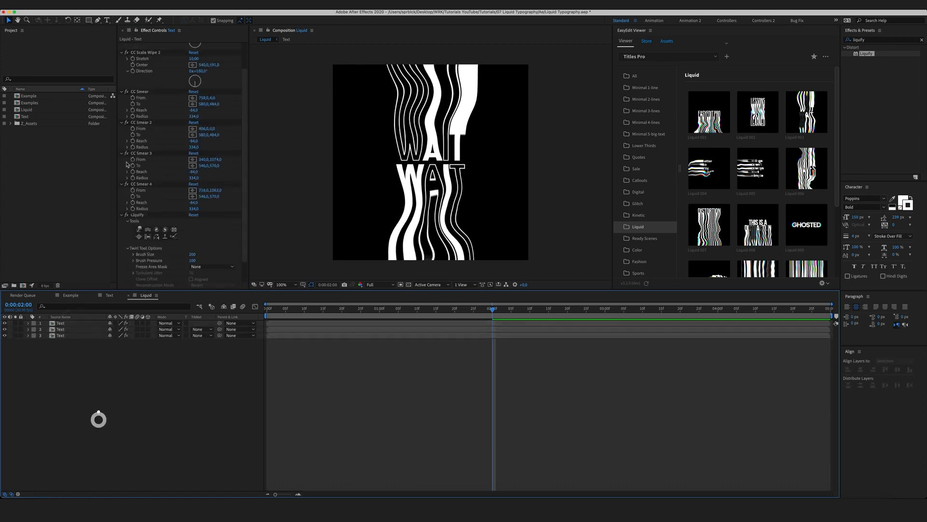
- Collapse all effect settings on the topmost Text layer, from CC Scale Wipe through Liquify
{"action": "scroll", "coordinate": [147, 212], "scroll_direction": "down", "scroll_amount": 2}
{"action": "left_click", "coordinate": [144, 214]}
{"action": "scroll", "coordinate": [161, 199], "scroll_direction": "up", "scroll_amount": 2}
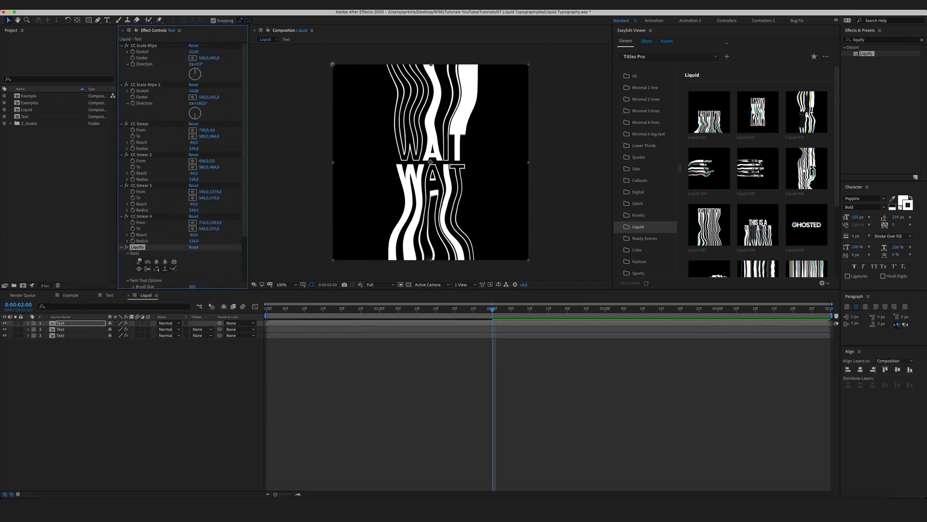
{"action": "left_click", "coordinate": [143, 45], "text": "shift"}
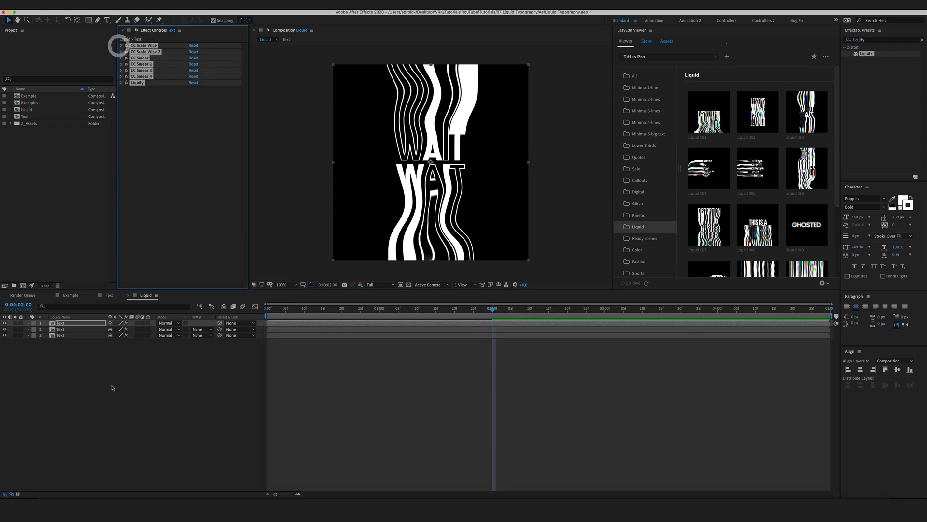
{"action": "left_click", "coordinate": [93, 393]}
- Select the second Text layer and collapse all of its effect settings
{"action": "left_click", "coordinate": [73, 330]}
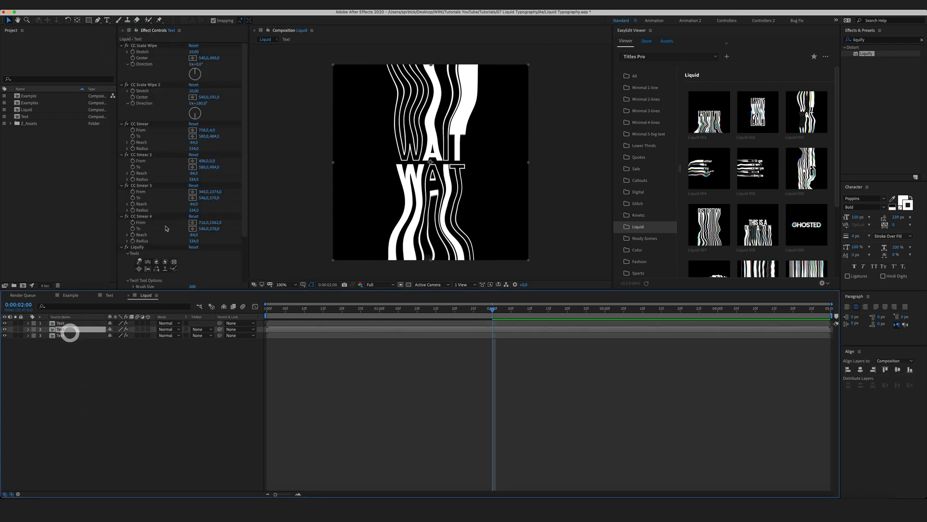
{"action": "left_click", "coordinate": [139, 246]}
{"action": "left_click", "coordinate": [144, 45], "text": "shift"}
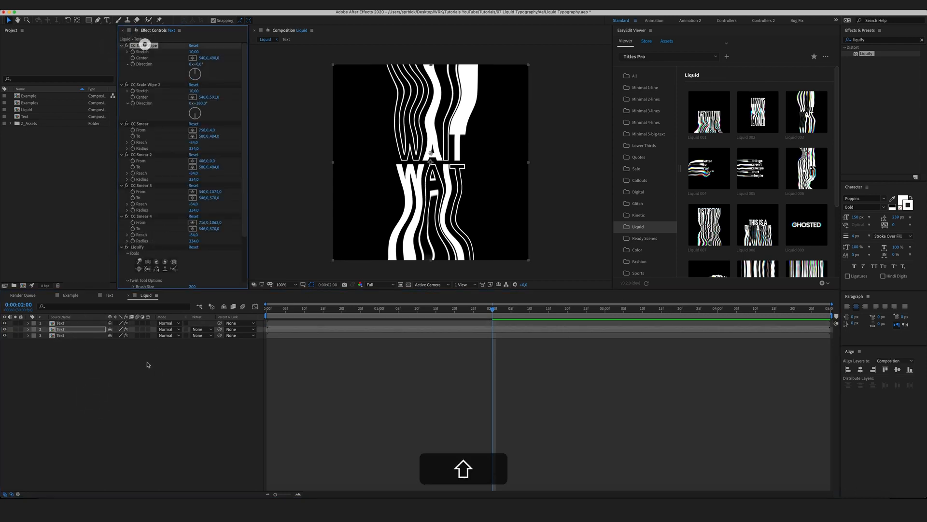
{"action": "left_click", "coordinate": [122, 247]}
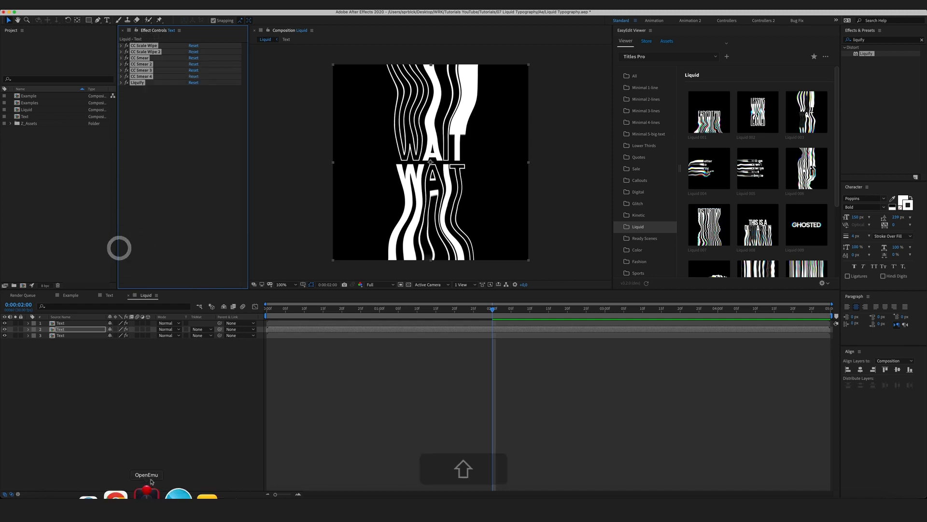
- Deselect the layers, preview the Example composition for reference and return to the Liquid composition
{"action": "left_click", "coordinate": [167, 450]}
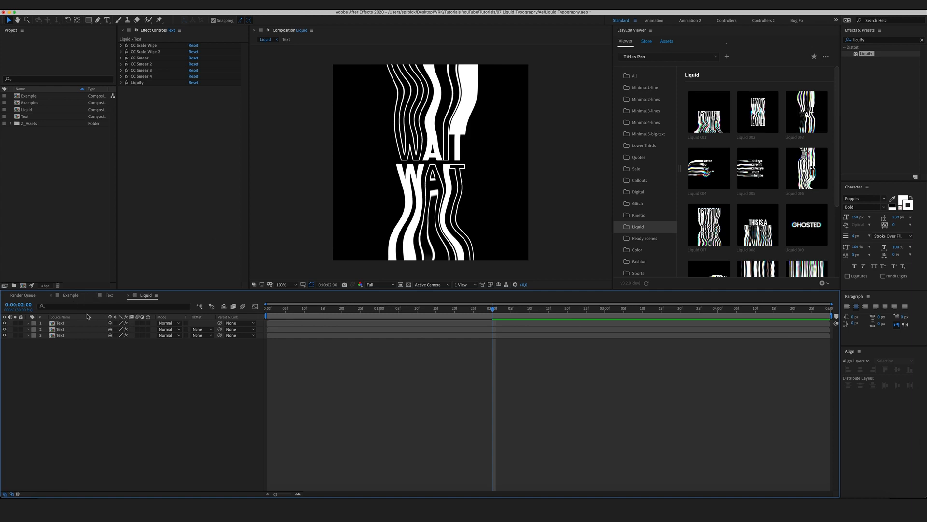
{"action": "left_click", "coordinate": [70, 295]}
{"action": "key", "text": "space"}
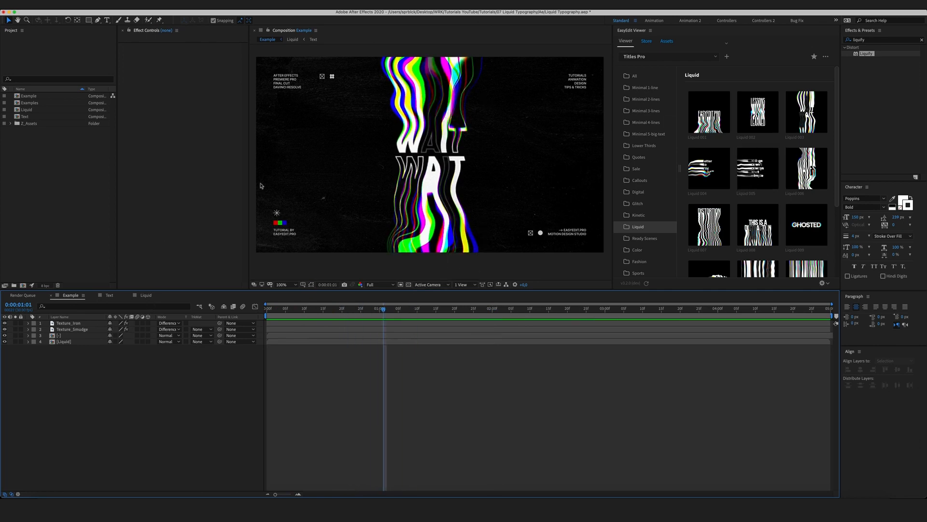
{"action": "left_click", "coordinate": [145, 295]}
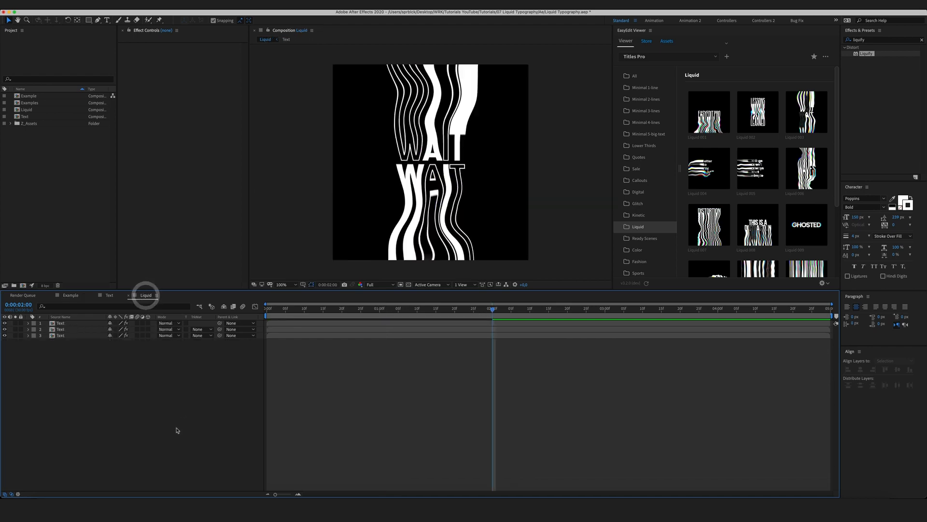
- Rename the topmost Text layer as Red and the second Text layer as Green
{"action": "left_click", "coordinate": [75, 323]}
{"action": "key", "text": "Return"}
{"action": "type", "text": "Red"}
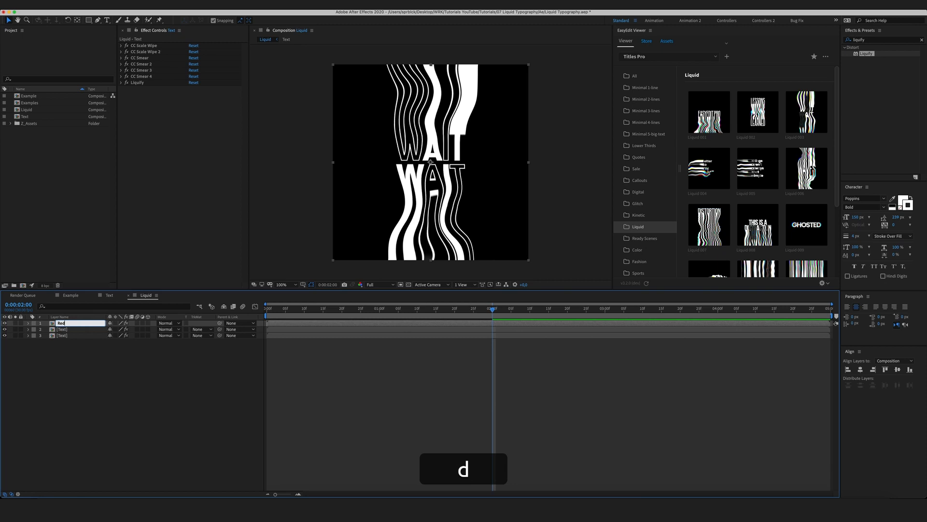
{"action": "key", "text": "Return"}
{"action": "left_click", "coordinate": [89, 329]}
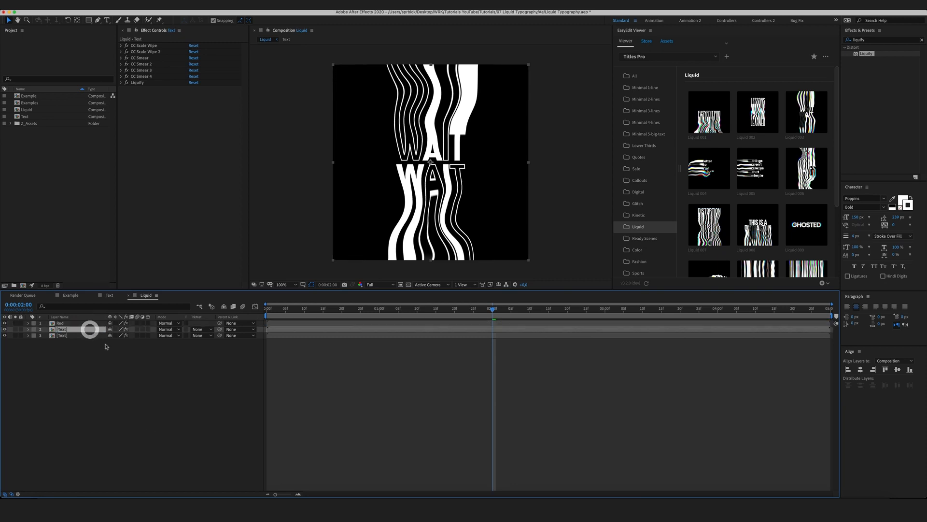
{"action": "key", "text": "Return"}
{"action": "type", "text": "Green"}
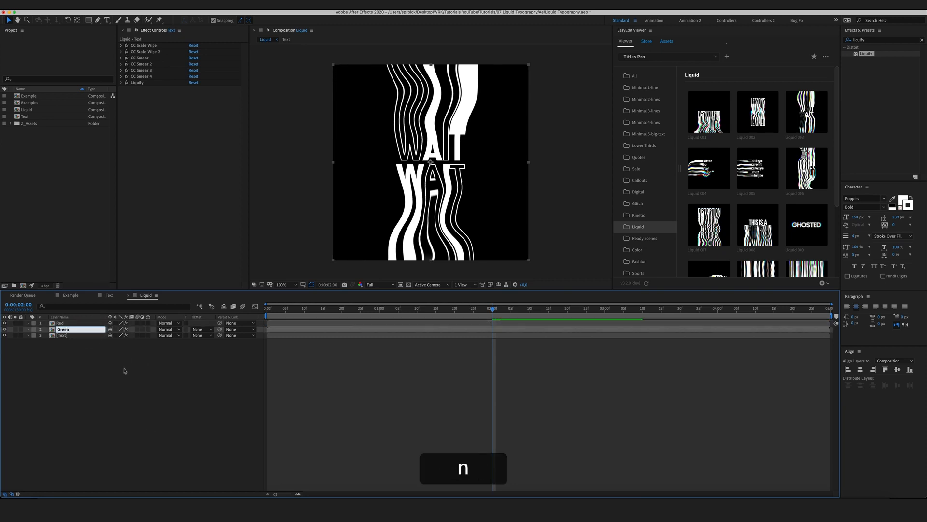
{"action": "left_click", "coordinate": [107, 356]}
- Rename the third Text layer as Blue and leave it deselected
{"action": "left_click", "coordinate": [79, 335]}
{"action": "key", "text": "shift+Return"}
{"action": "type", "text": "Bl"}
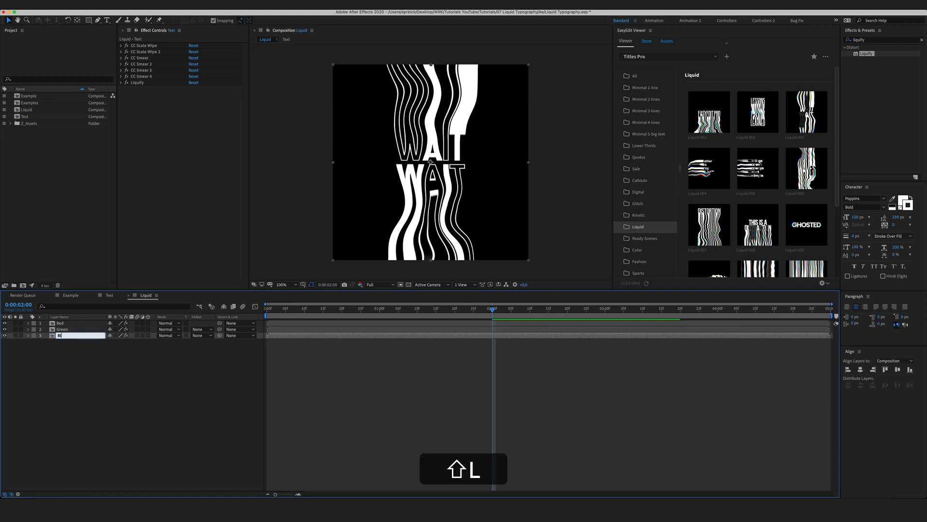
{"action": "type", "text": "ue"}
{"action": "left_click", "coordinate": [129, 396]}
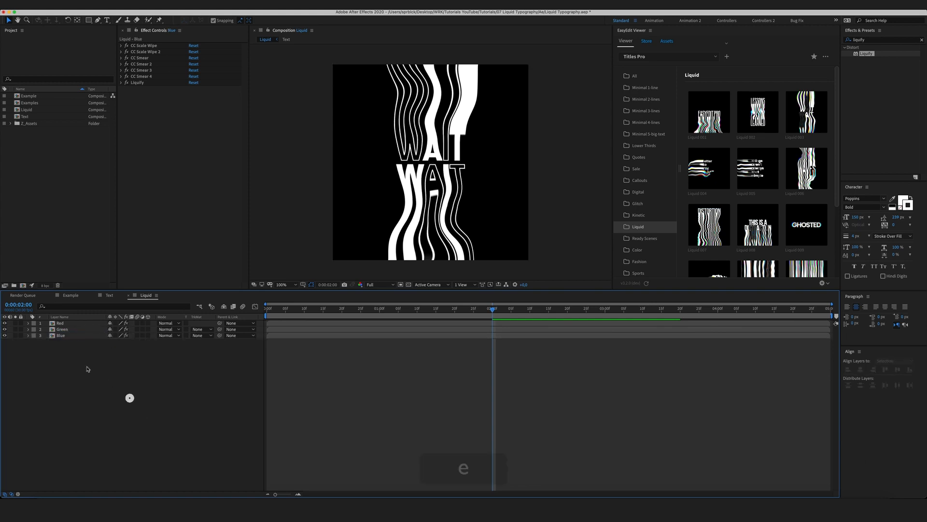
- Set the blending mode of the Red, Green and Blue layers to Add, leaving no layer selected
{"action": "left_click", "coordinate": [62, 337]}
{"action": "left_click", "coordinate": [72, 323], "text": "shift"}
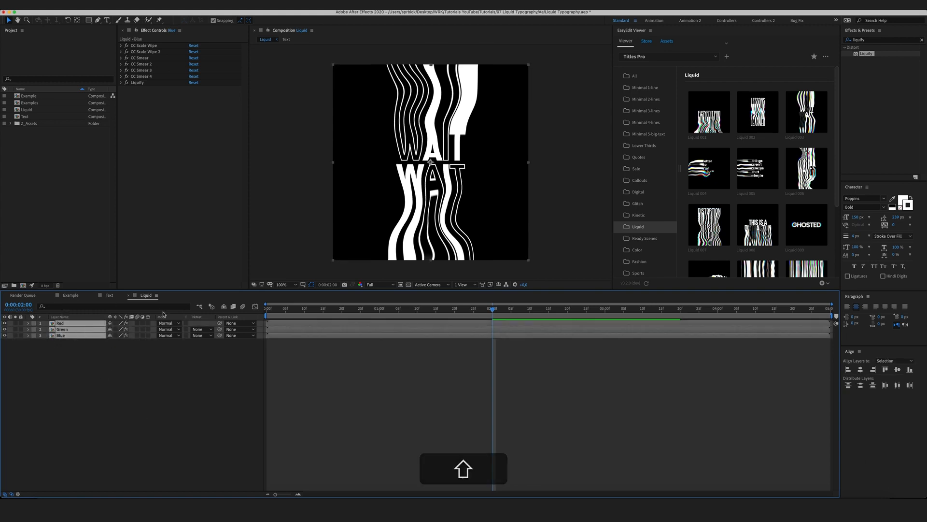
{"action": "left_click", "coordinate": [164, 336]}
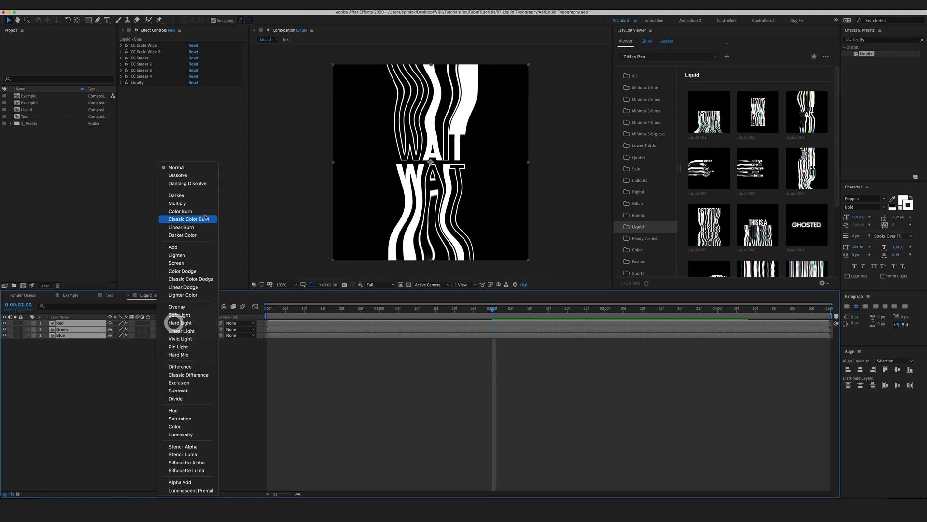
{"action": "left_click", "coordinate": [173, 247]}
{"action": "left_click", "coordinate": [190, 405]}
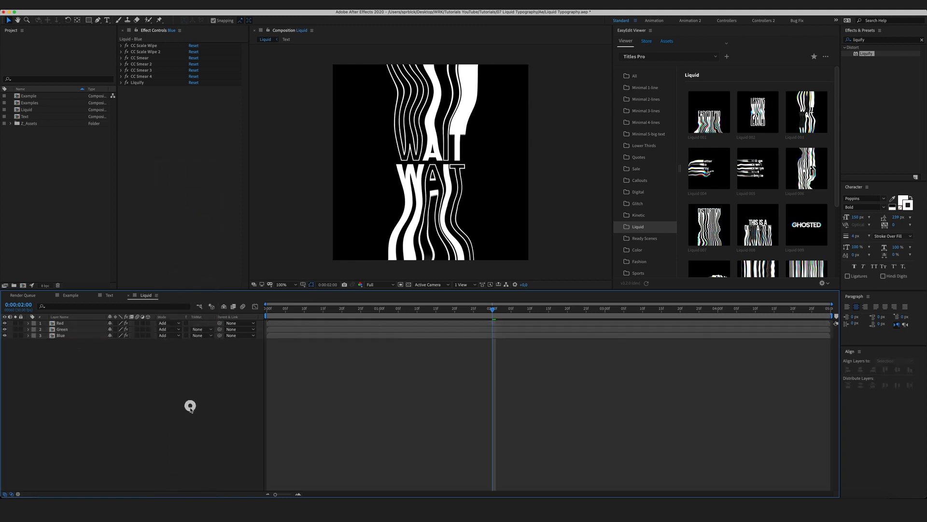
{"action": "left_click", "coordinate": [135, 383]}
- Search the effects for "shift" and apply Shift Channels to the Red, Green and Blue layers
{"action": "left_click", "coordinate": [58, 325]}
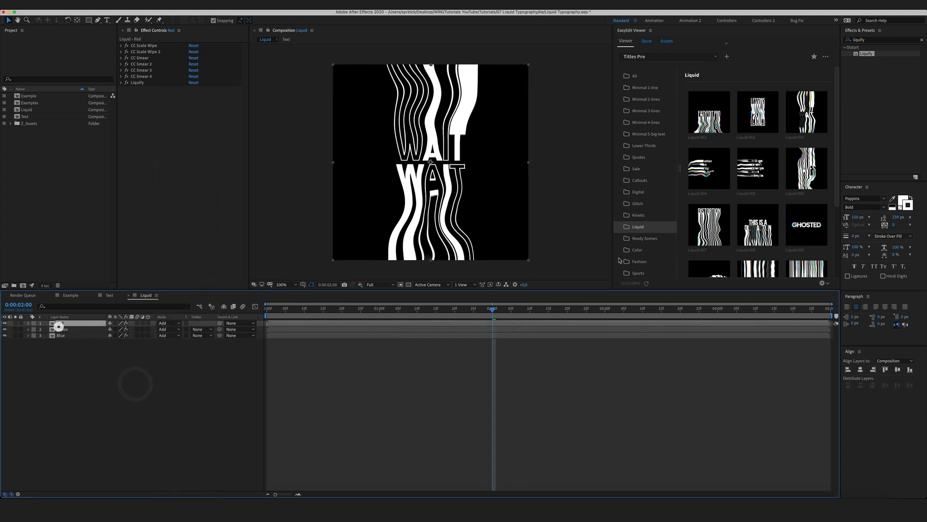
{"action": "left_click", "coordinate": [877, 41]}
{"action": "type", "text": "shift"}
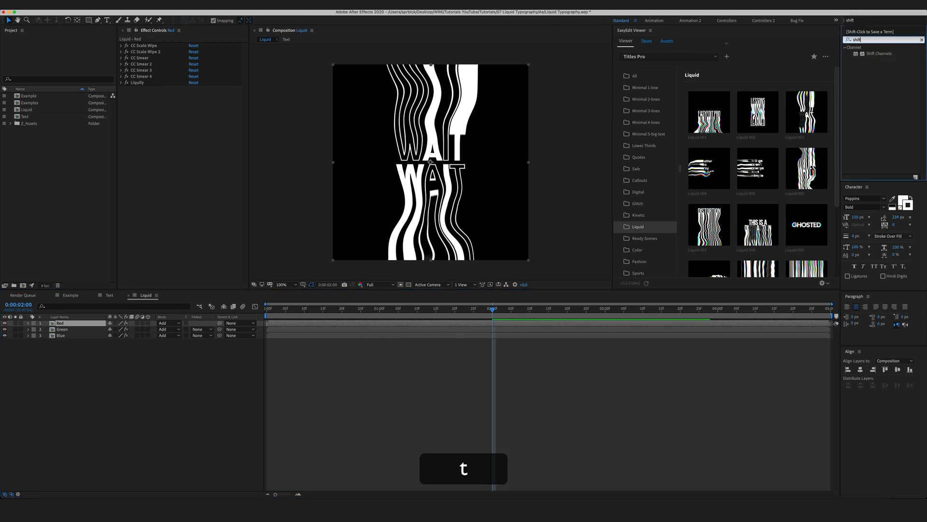
{"action": "left_click", "coordinate": [895, 85]}
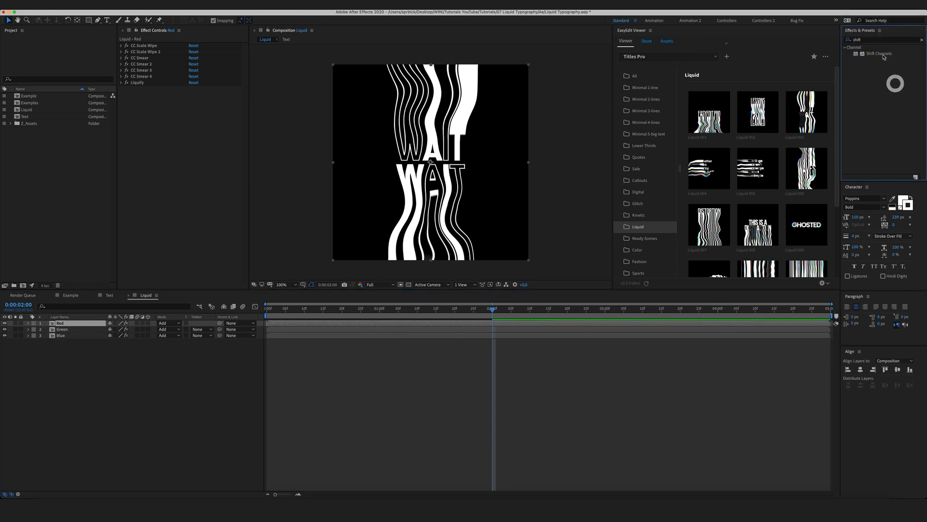
{"action": "left_click_drag", "start_coordinate": [884, 57], "coordinate": [74, 325]}
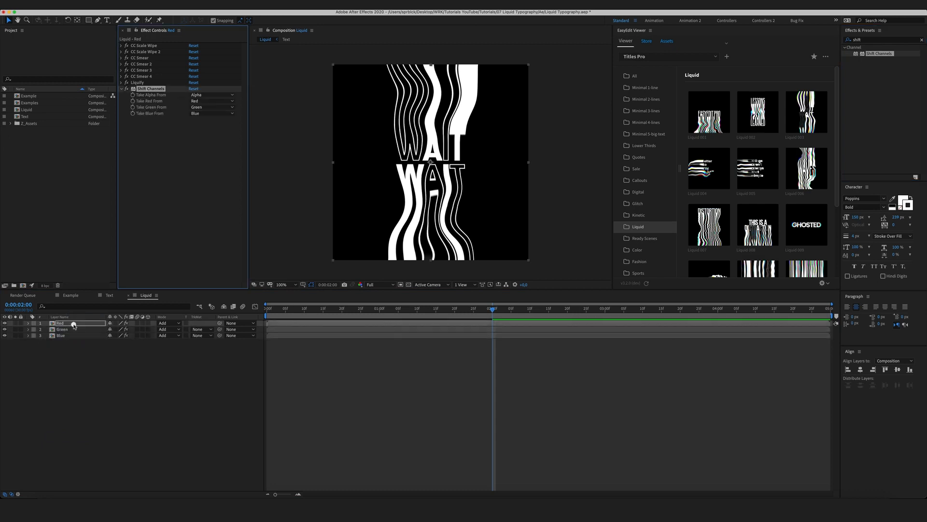
{"action": "left_click_drag", "start_coordinate": [880, 53], "coordinate": [75, 331]}
{"action": "left_click_drag", "start_coordinate": [880, 55], "coordinate": [1, 468]}
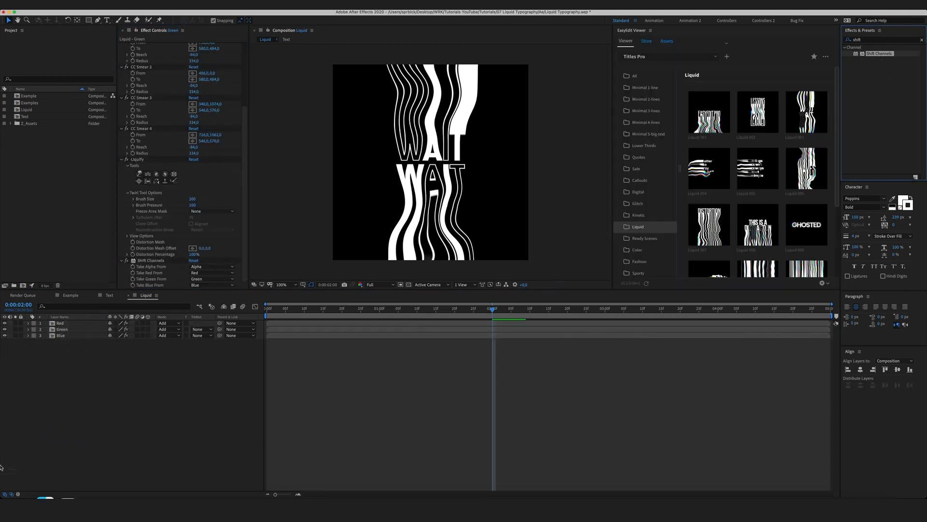
{"action": "left_click_drag", "start_coordinate": [63, 344], "coordinate": [61, 336]}
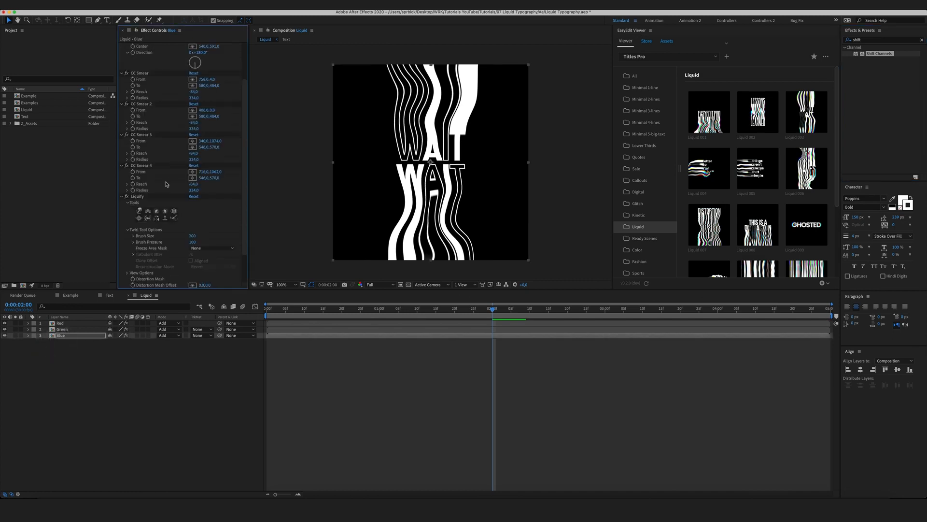
- Collapse the Blue layer's effect settings from CC Scale Wipe through Liquify and deselect the layer
{"action": "left_click", "coordinate": [134, 197]}
{"action": "scroll", "coordinate": [142, 65], "scroll_direction": "up", "scroll_amount": 5}
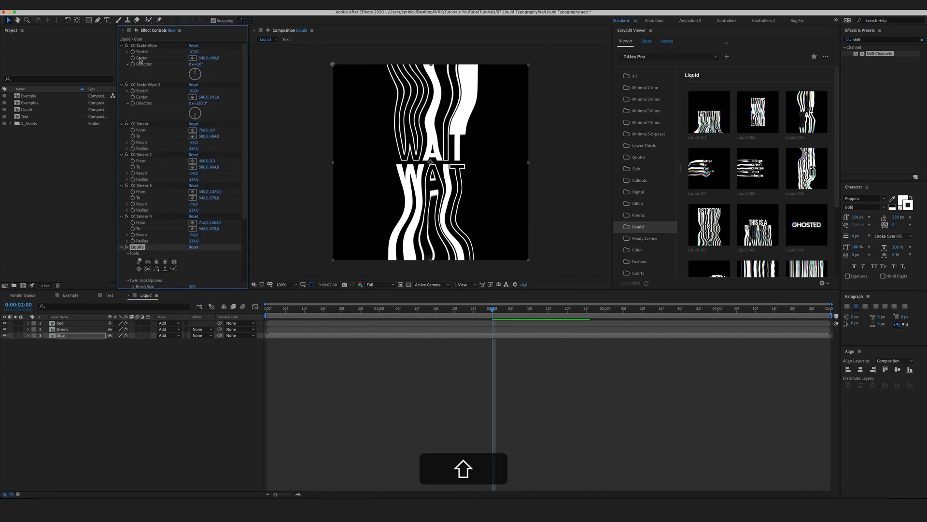
{"action": "left_click", "coordinate": [135, 46], "text": "shift"}
{"action": "left_click", "coordinate": [122, 46]}
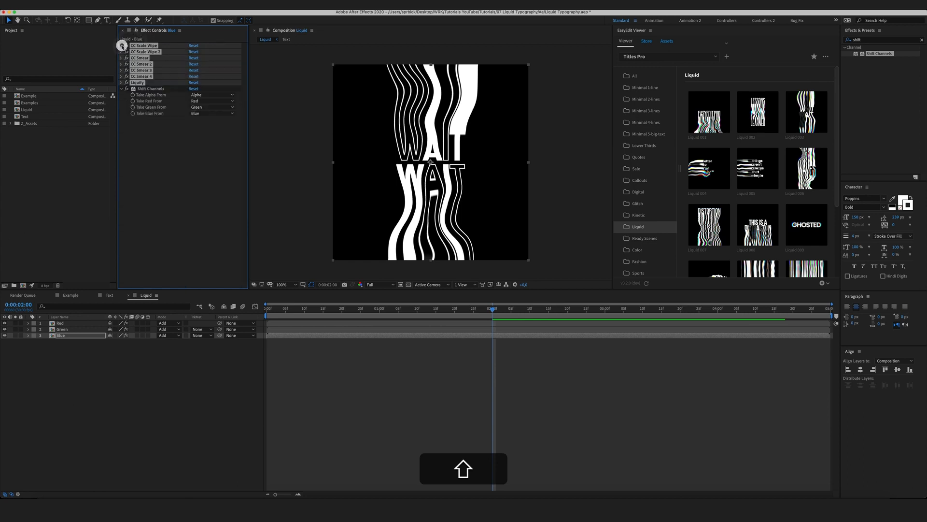
{"action": "left_click", "coordinate": [112, 384]}
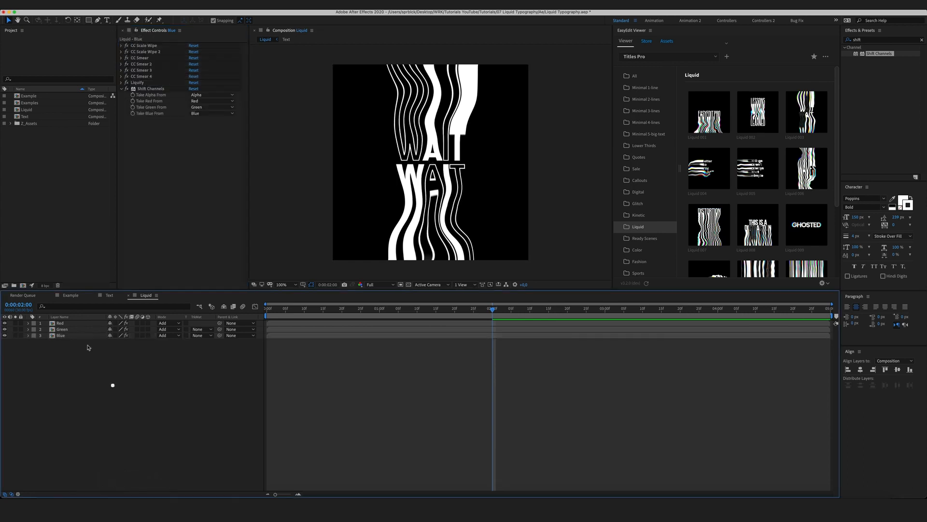
- Collapse the Green layer's effect settings from CC Scale Wipe through Liquify and deselect the layer
{"action": "left_click", "coordinate": [63, 330]}
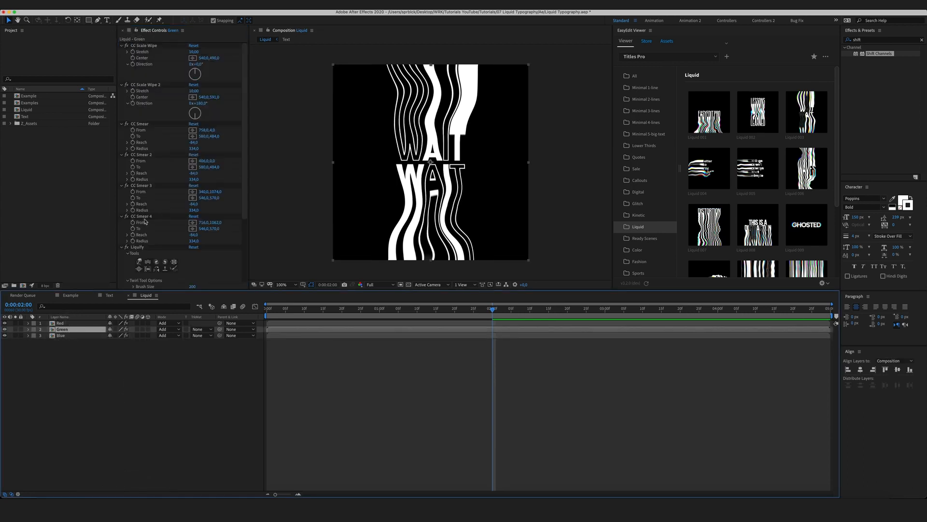
{"action": "left_click", "coordinate": [142, 216]}
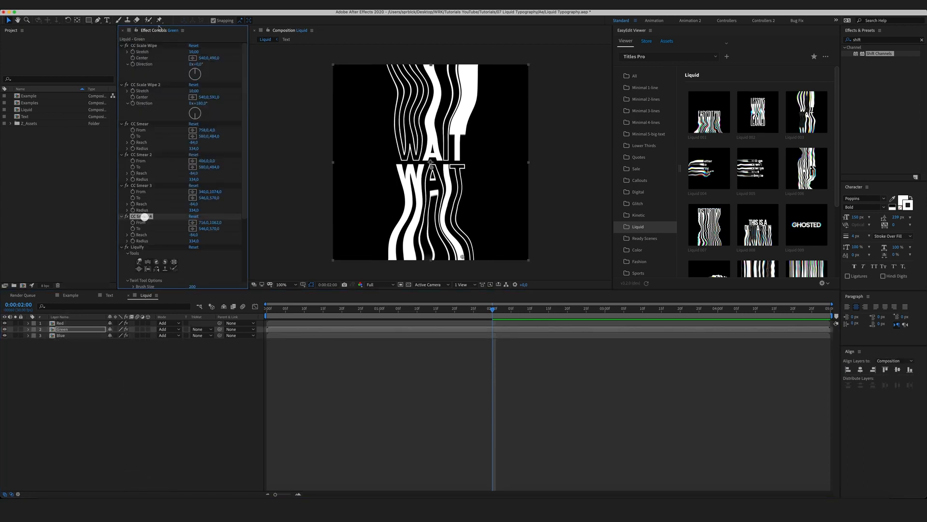
{"action": "left_click", "coordinate": [147, 46], "text": "shift"}
{"action": "left_click", "coordinate": [122, 46]}
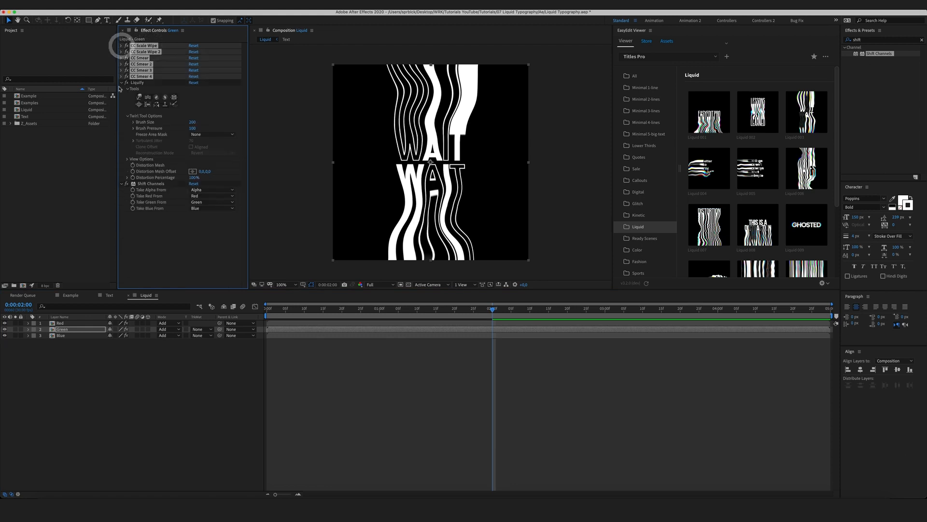
{"action": "left_click", "coordinate": [121, 89]}
{"action": "left_click", "coordinate": [149, 402]}
- In the Red layer's Shift Channels effect, set Take Green From and Take Blue From to Full Off
{"action": "left_click", "coordinate": [73, 323]}
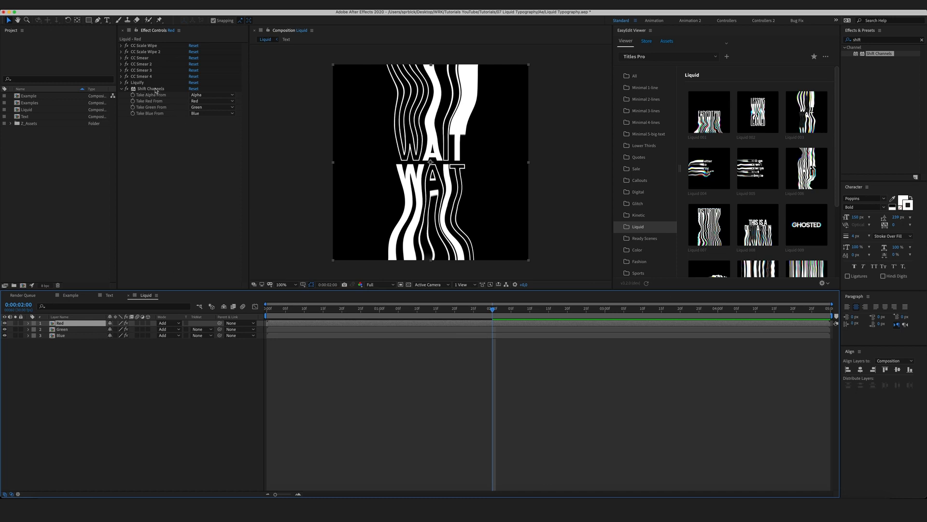
{"action": "left_click", "coordinate": [212, 113]}
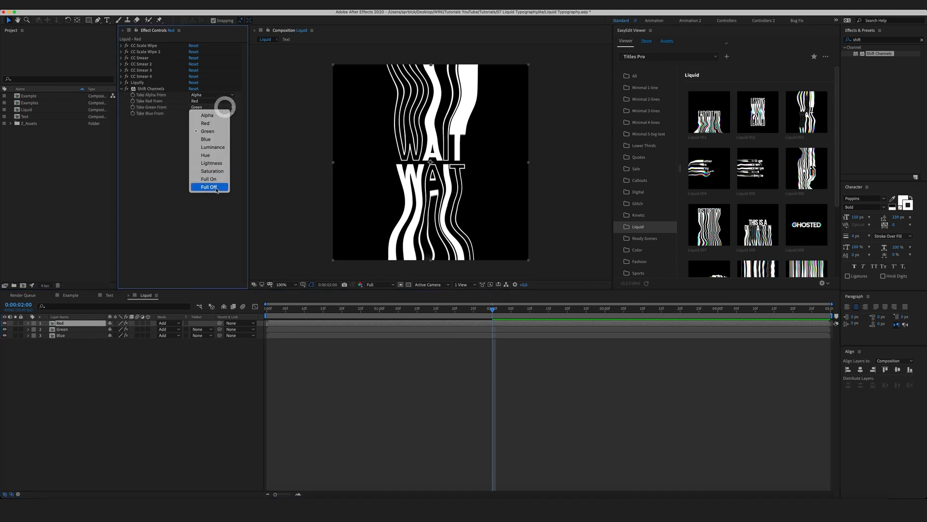
{"action": "left_click", "coordinate": [196, 113]}
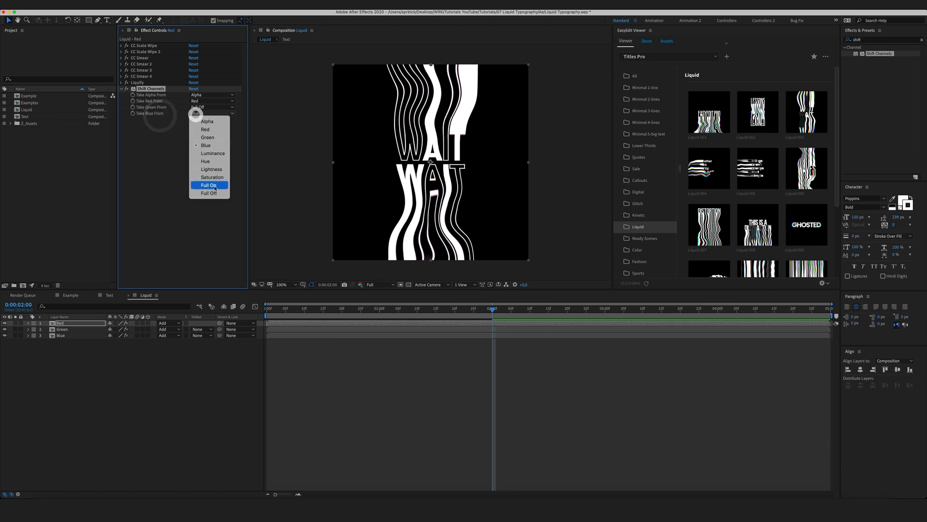
{"action": "left_click", "coordinate": [214, 192]}
- In the Green layer's Shift Channels, set Take Red From and Take Blue From to Full Off, checking the result by briefly soloing the layer
{"action": "left_click", "coordinate": [72, 330]}
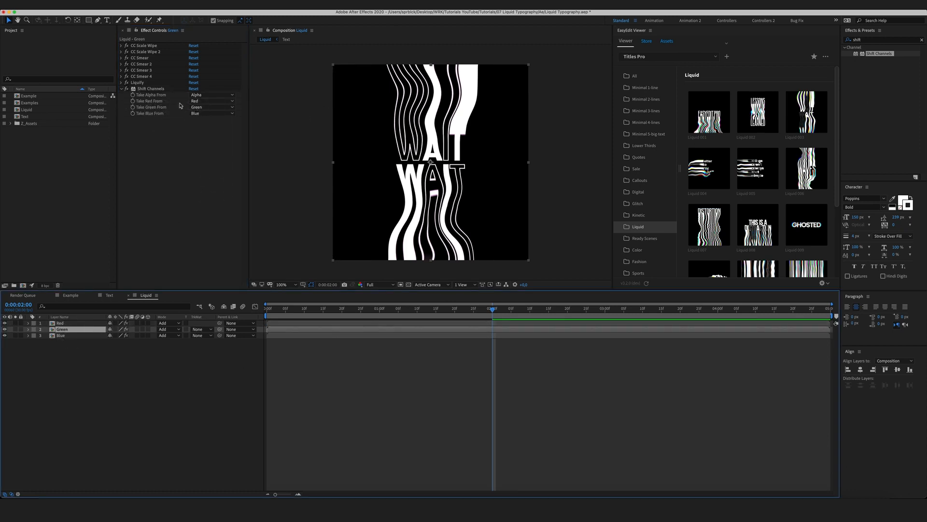
{"action": "left_click", "coordinate": [202, 102]}
{"action": "left_click", "coordinate": [211, 181]}
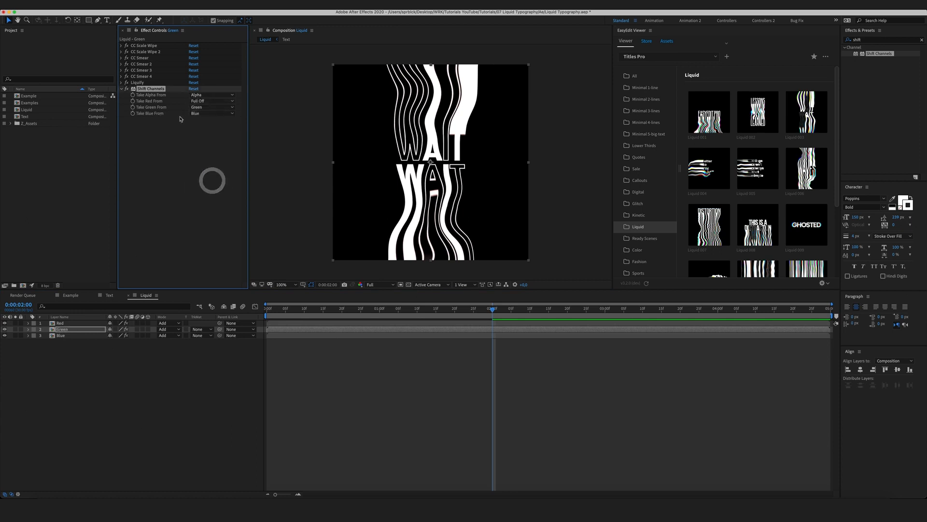
{"action": "left_click", "coordinate": [209, 114]}
{"action": "left_click", "coordinate": [209, 192]}
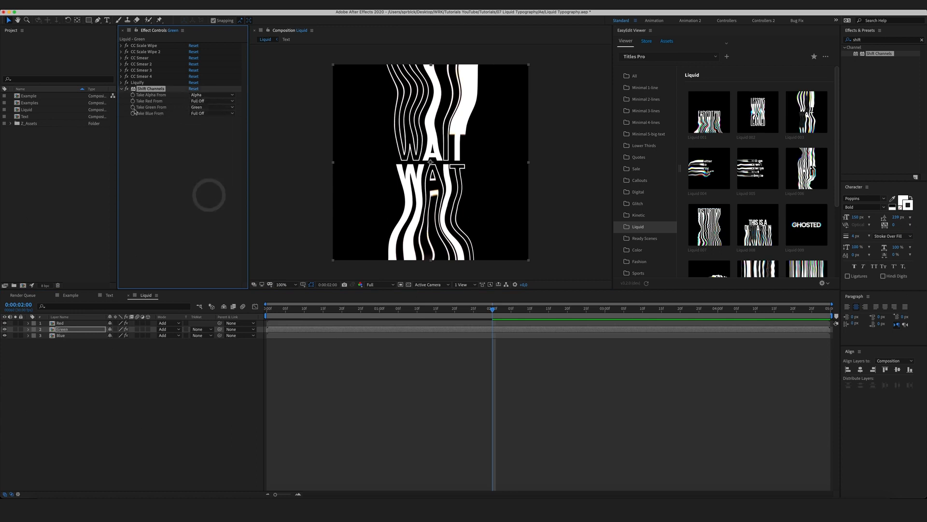
{"action": "left_click", "coordinate": [16, 330]}
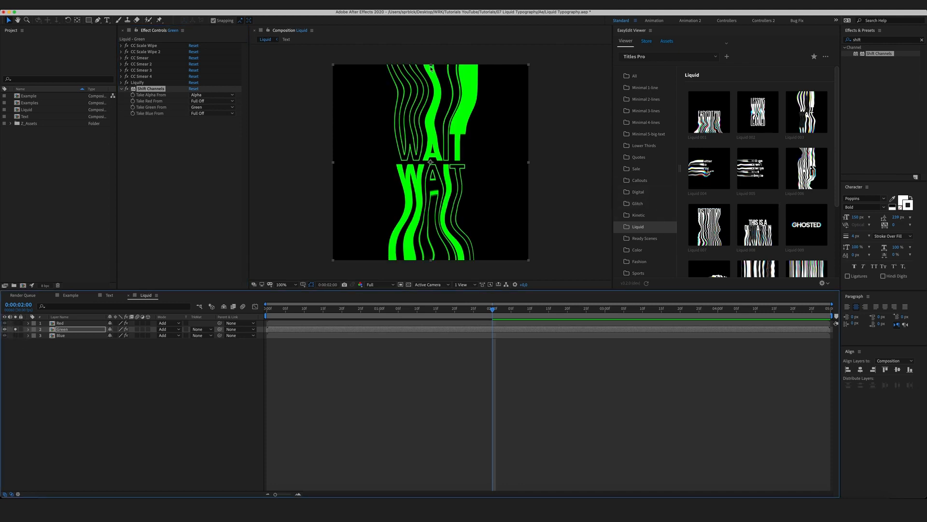
{"action": "left_click", "coordinate": [15, 330]}
- In the Blue layer's Shift Channels, set Take Green From and Take Red From to Full Off, and collapse the effect
{"action": "left_click", "coordinate": [76, 336]}
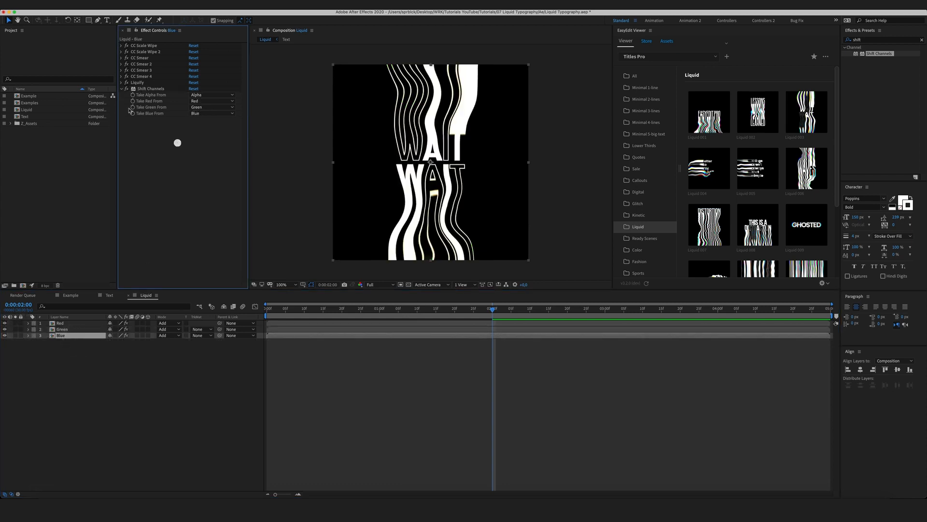
{"action": "left_click", "coordinate": [212, 113]}
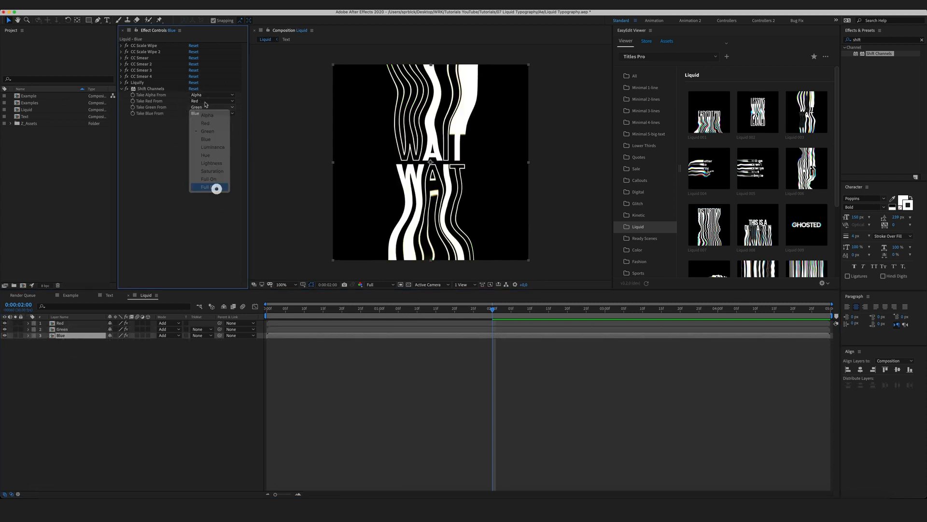
{"action": "left_click", "coordinate": [216, 188]}
{"action": "left_click", "coordinate": [211, 101]}
{"action": "left_click", "coordinate": [211, 181]}
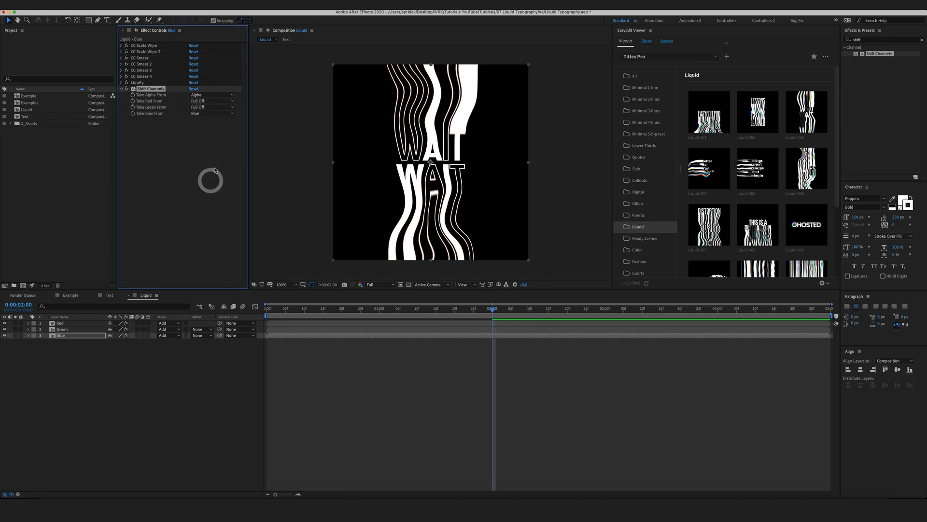
{"action": "left_click", "coordinate": [210, 170]}
{"action": "left_click", "coordinate": [121, 89]}
{"action": "left_click", "coordinate": [107, 410]}
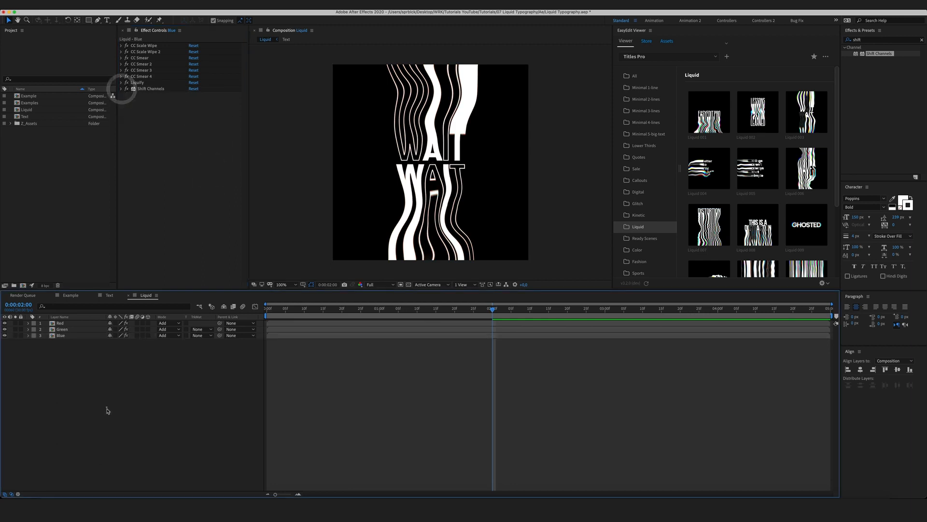
- Set the Red layer's Liquify horizontal Distortion Mesh Offset to -30 and revise it to -60, with Shift Channels collapsed
{"action": "left_click", "coordinate": [76, 323]}
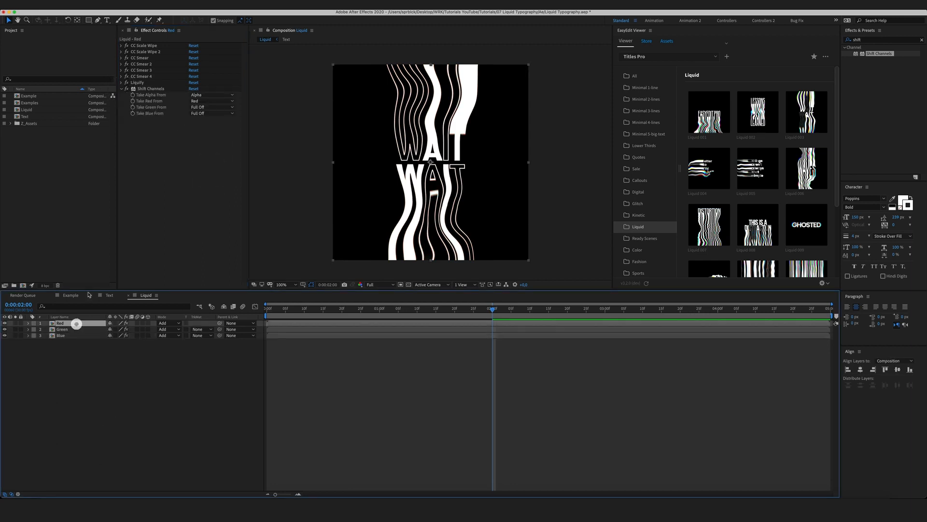
{"action": "left_click", "coordinate": [121, 88]}
{"action": "left_click", "coordinate": [120, 82]}
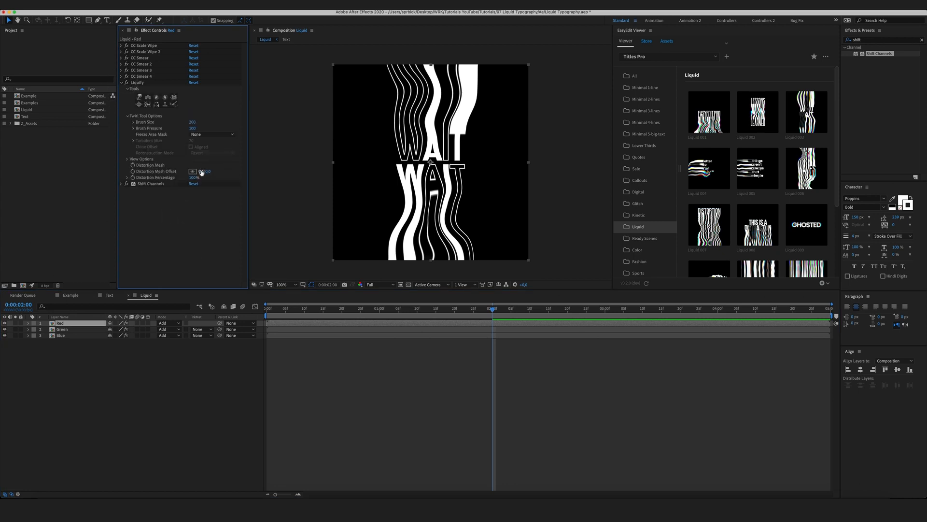
{"action": "type", "text": "-30"}
{"action": "key", "text": "Return"}
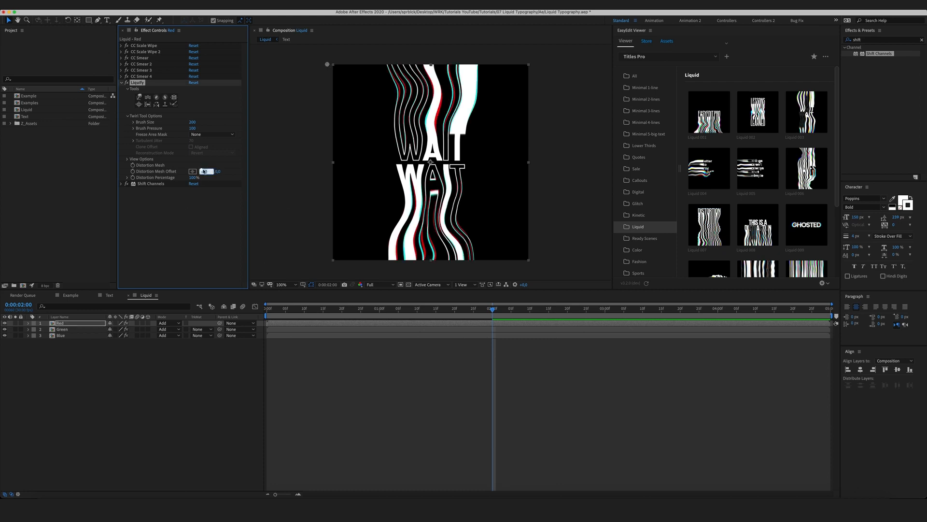
{"action": "type", "text": "-6"}
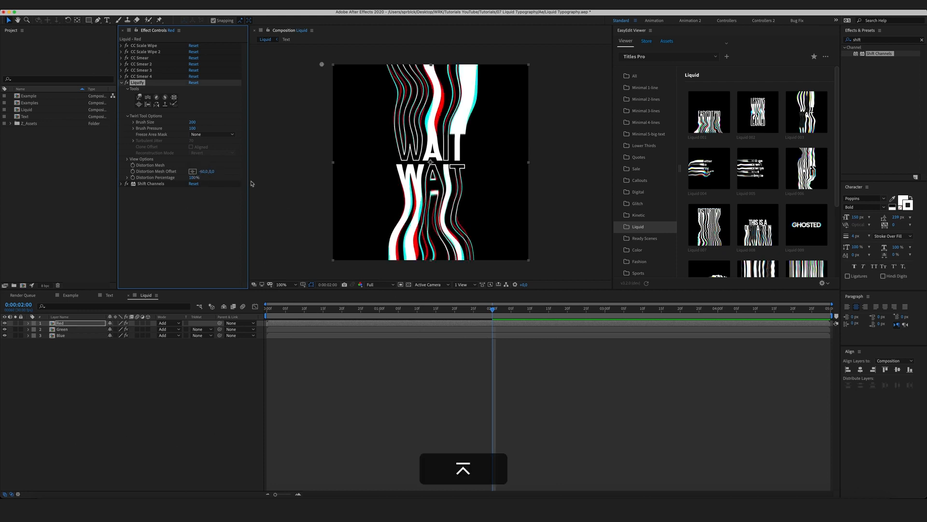
{"action": "left_click", "coordinate": [62, 311]}
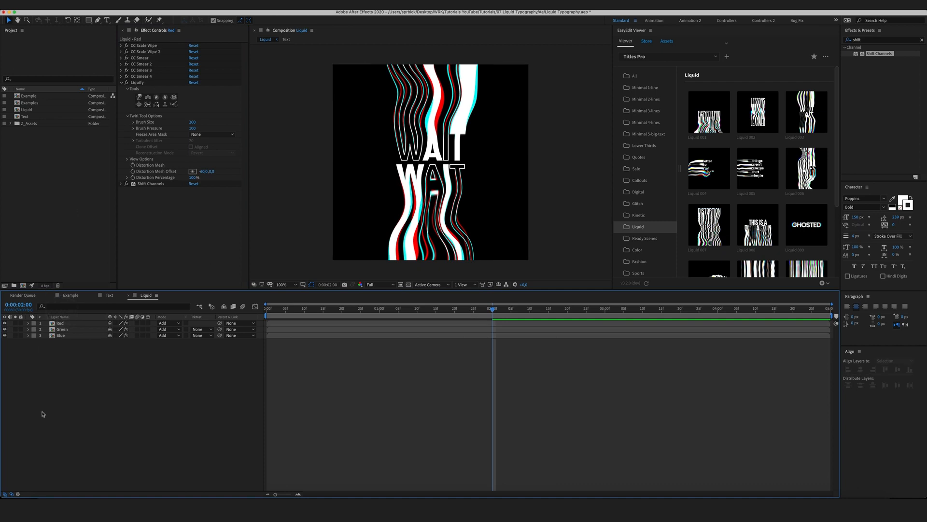
- Set the Green layer's horizontal Distortion Mesh Offset in Liquify to 60
{"action": "left_click", "coordinate": [61, 330]}
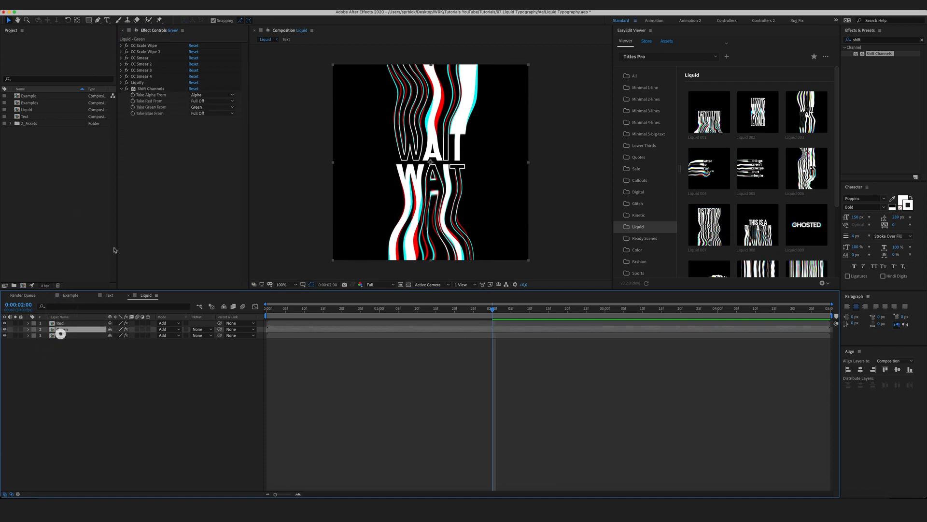
{"action": "left_click", "coordinate": [120, 82]}
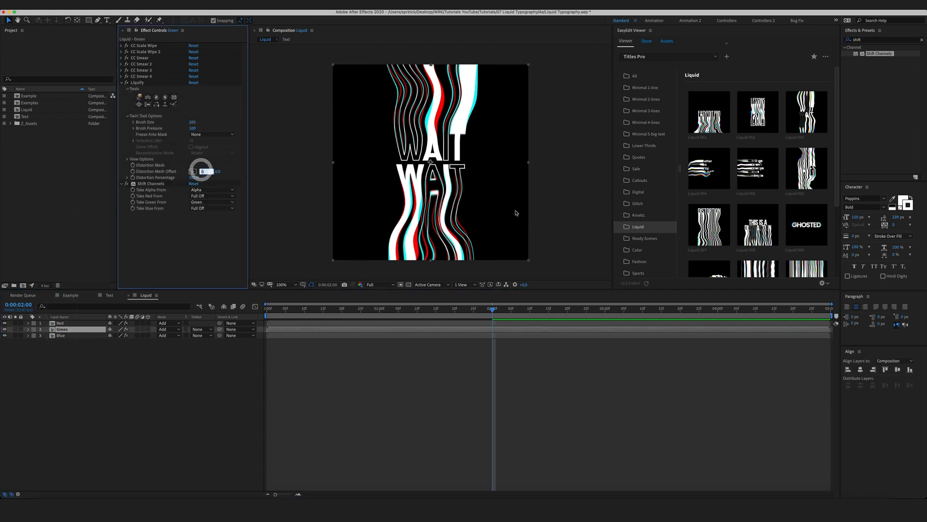
{"action": "type", "text": "60"}
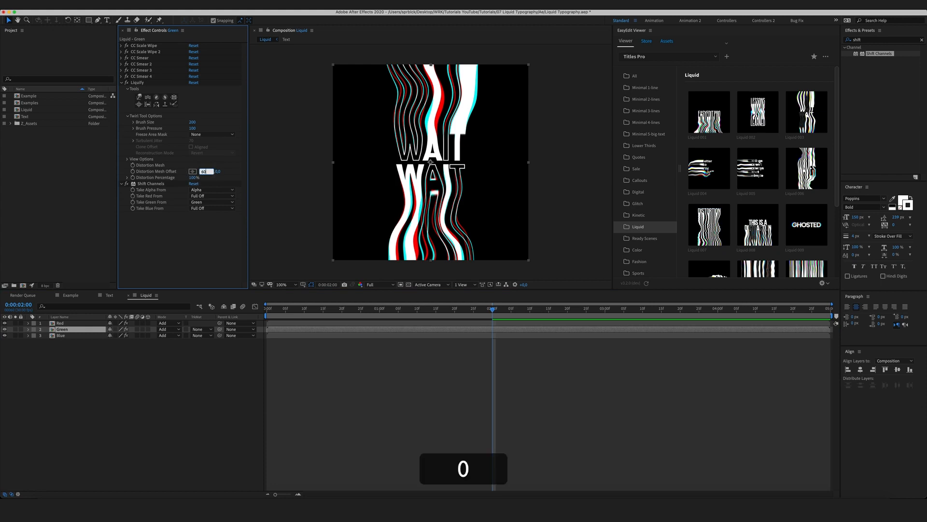
{"action": "key", "text": "Return"}
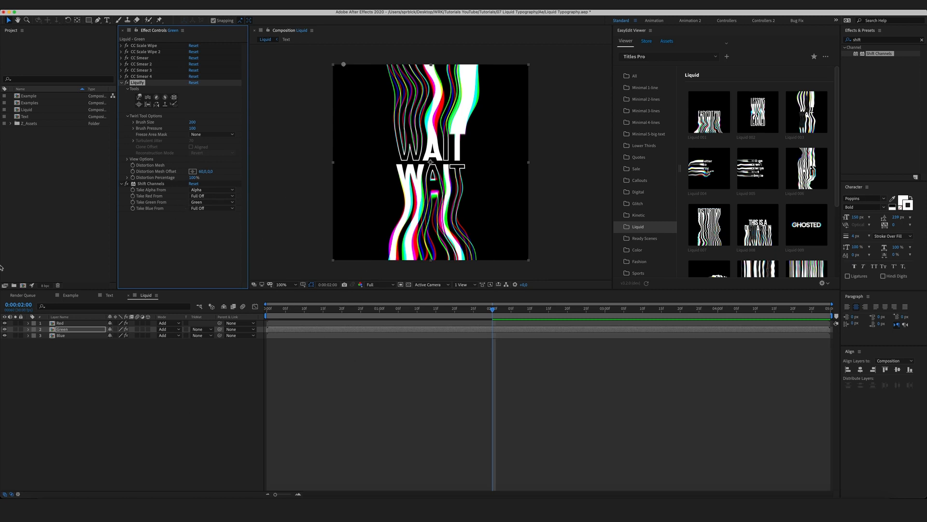
- With Liquify's Warp tool, pull the Red layer's outer strands outward at the upper and lower ends on both sides
{"action": "left_click", "coordinate": [67, 323]}
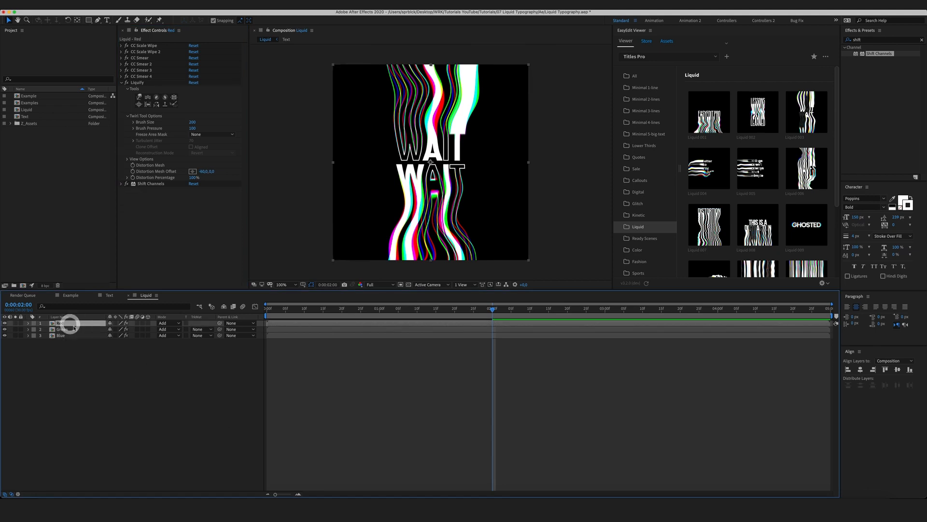
{"action": "left_click", "coordinate": [140, 97]}
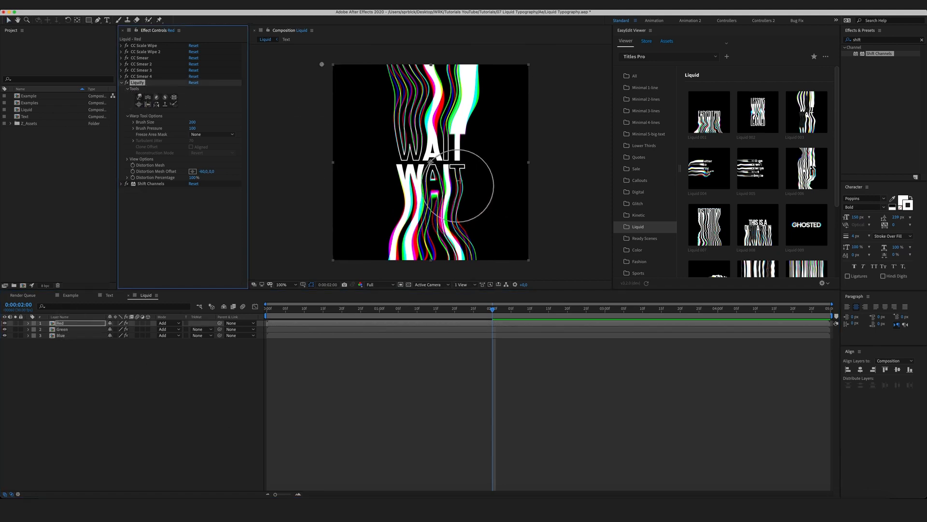
{"action": "left_click", "coordinate": [68, 324]}
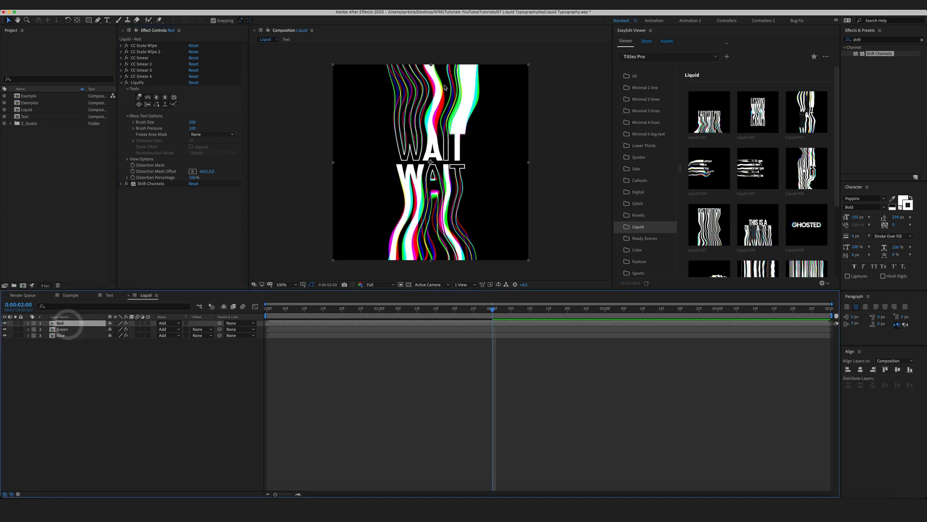
{"action": "left_click", "coordinate": [140, 97]}
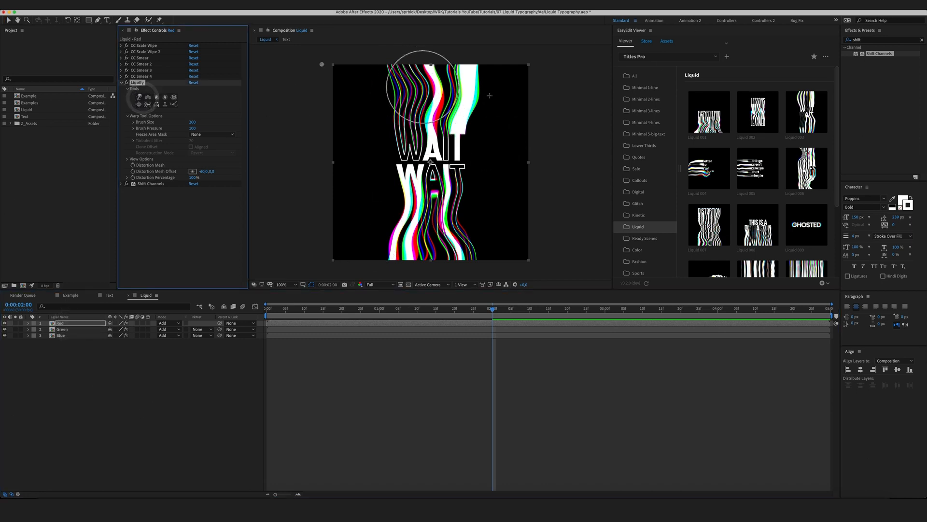
{"action": "left_click", "coordinate": [485, 80]}
{"action": "left_click_drag", "start_coordinate": [485, 79], "coordinate": [489, 79]}
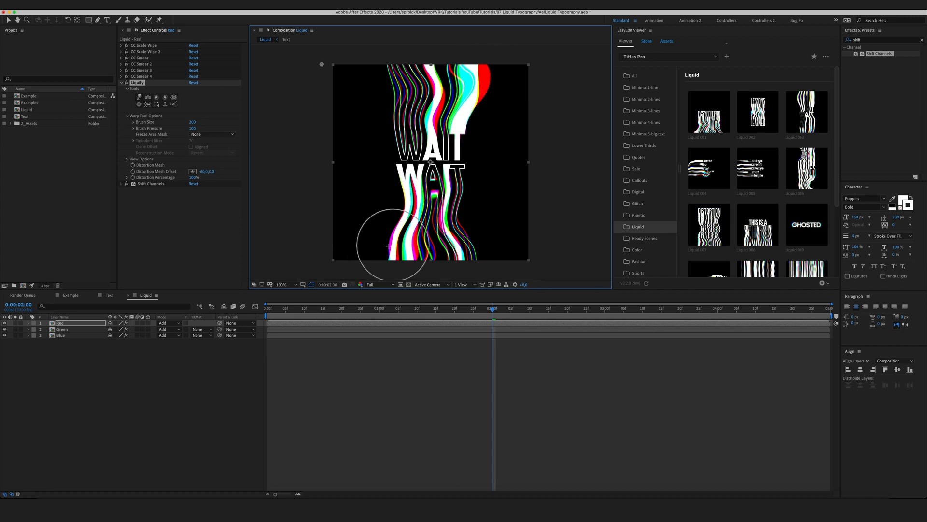
{"action": "left_click_drag", "start_coordinate": [395, 243], "coordinate": [378, 250]}
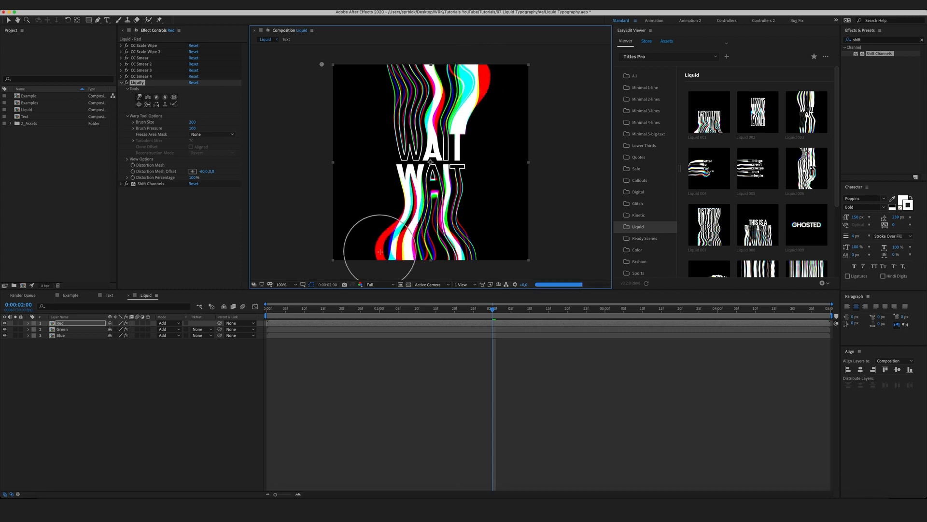
{"action": "mouse_move", "coordinate": [470, 248]}
{"action": "left_mouse_down"}
{"action": "mouse_move", "coordinate": [479, 239]}
{"action": "mouse_move", "coordinate": [484, 254]}
{"action": "left_mouse_up"}
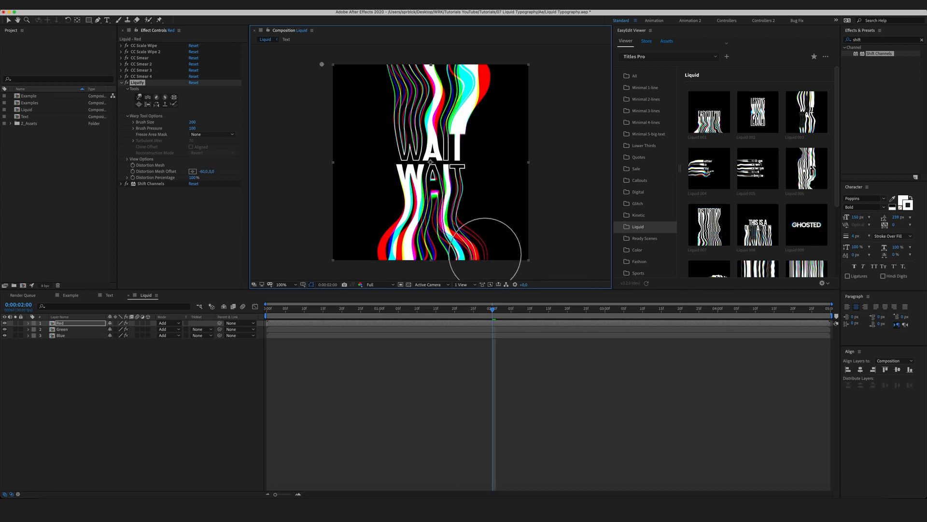
{"action": "left_click_drag", "start_coordinate": [397, 72], "coordinate": [383, 67]}
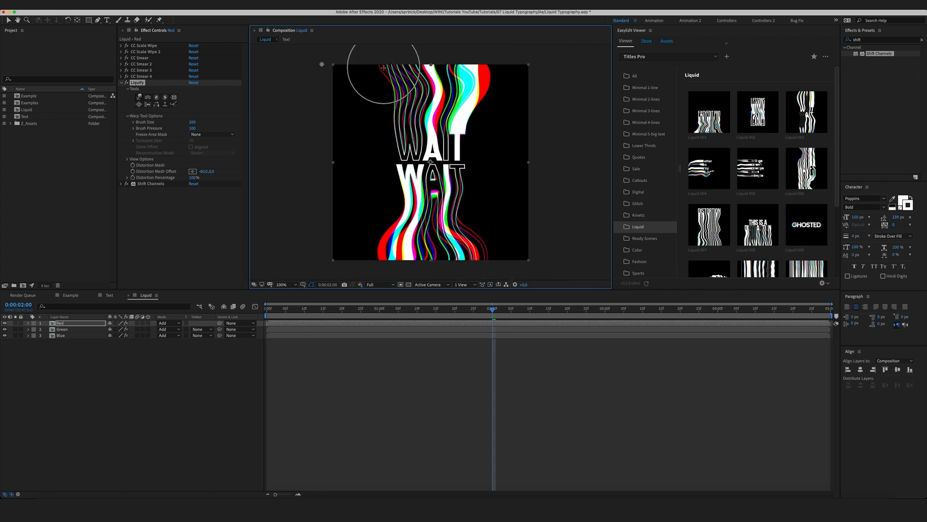
- Warp the upper strands of the Green layer with Liquify's Warp tool, undoing the first strokes and reshaping them more gently
{"action": "left_click", "coordinate": [65, 331]}
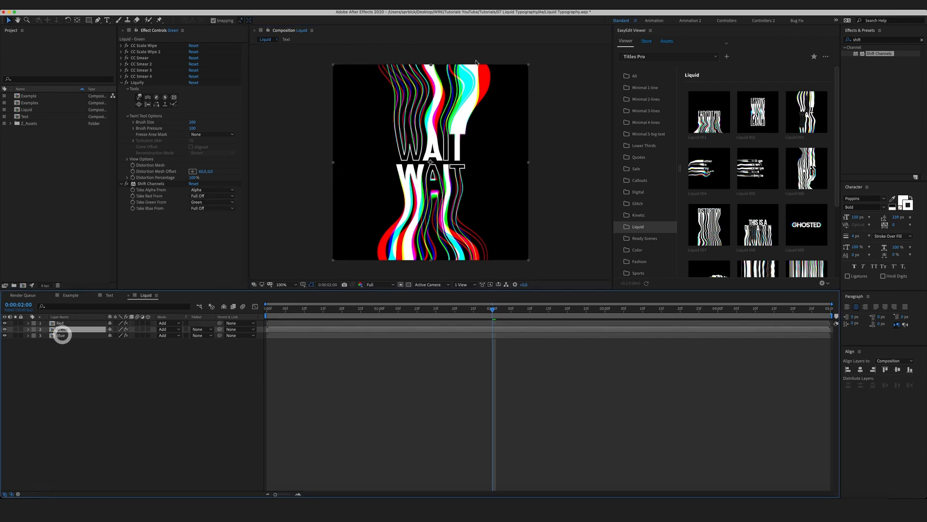
{"action": "left_click", "coordinate": [139, 96]}
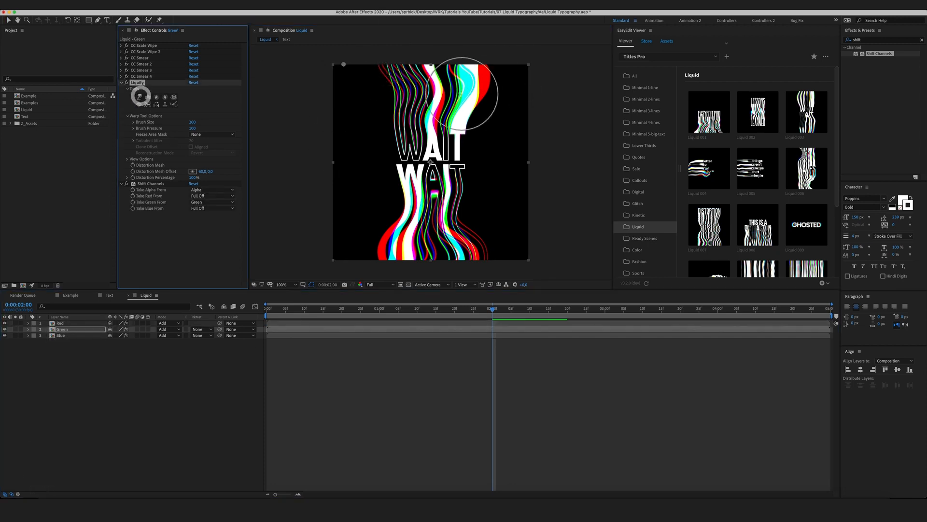
{"action": "mouse_move", "coordinate": [461, 83]}
{"action": "left_mouse_down"}
{"action": "mouse_move", "coordinate": [478, 81]}
{"action": "mouse_move", "coordinate": [476, 67]}
{"action": "mouse_move", "coordinate": [488, 64]}
{"action": "left_mouse_up"}
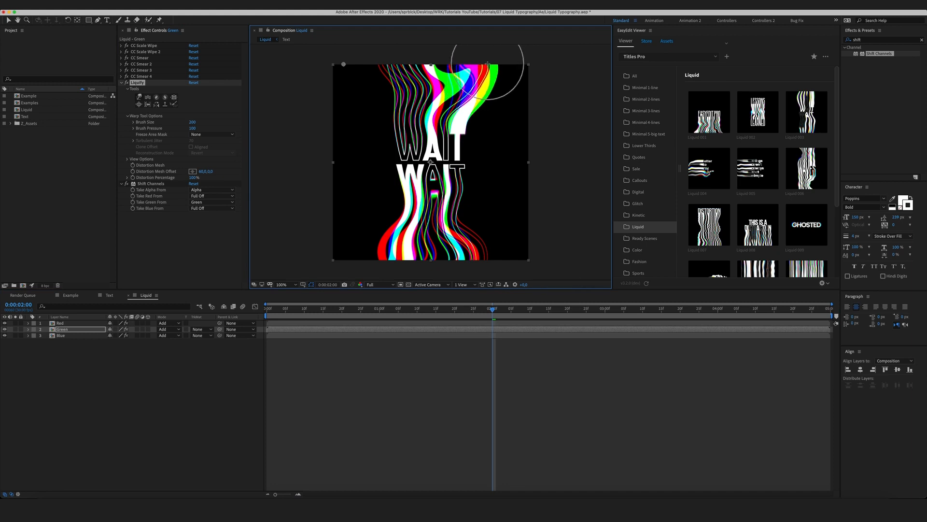
{"action": "key", "text": "super+z"}
{"action": "key", "text": "super+z"}
{"action": "key", "text": "super+z"}
{"action": "key", "text": "super+z"}
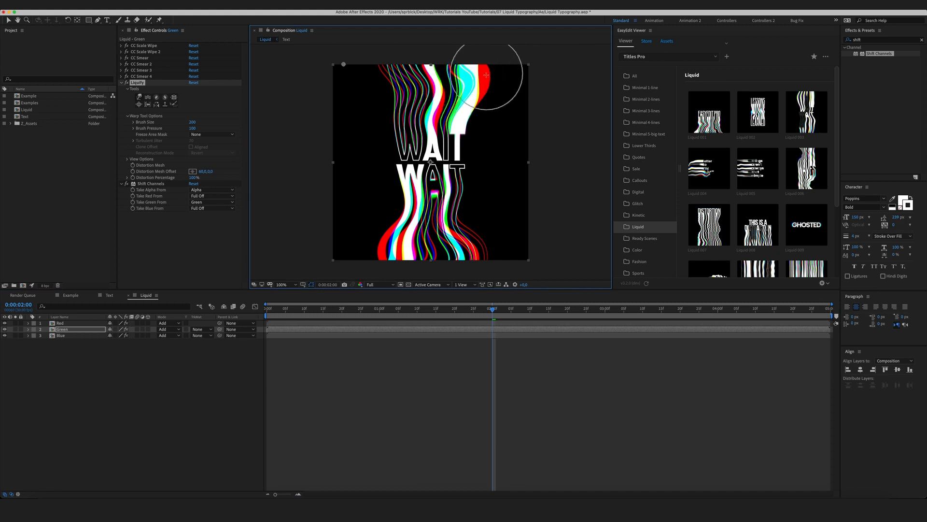
{"action": "left_click_drag", "start_coordinate": [491, 69], "coordinate": [504, 69]}
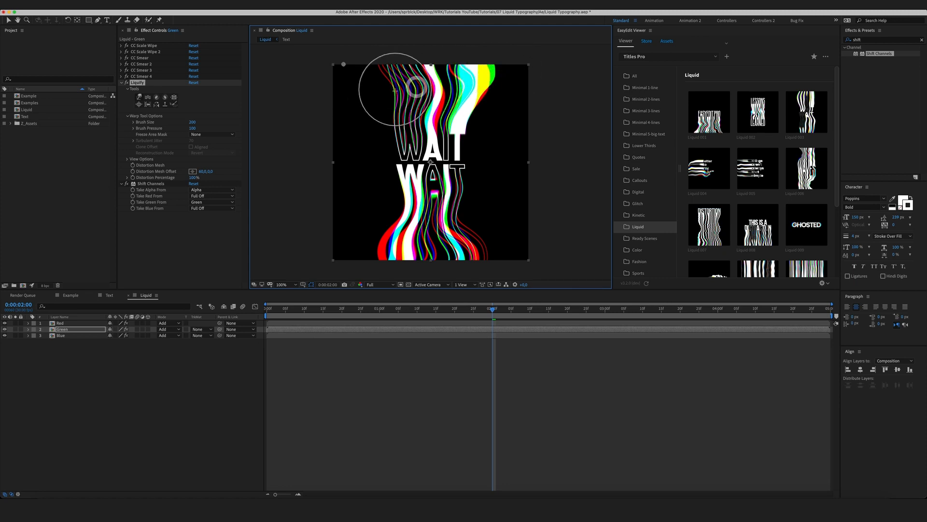
{"action": "mouse_move", "coordinate": [389, 94]}
{"action": "left_mouse_down"}
{"action": "mouse_move", "coordinate": [377, 97]}
{"action": "mouse_move", "coordinate": [434, 63]}
{"action": "mouse_move", "coordinate": [442, 77]}
{"action": "left_mouse_up"}
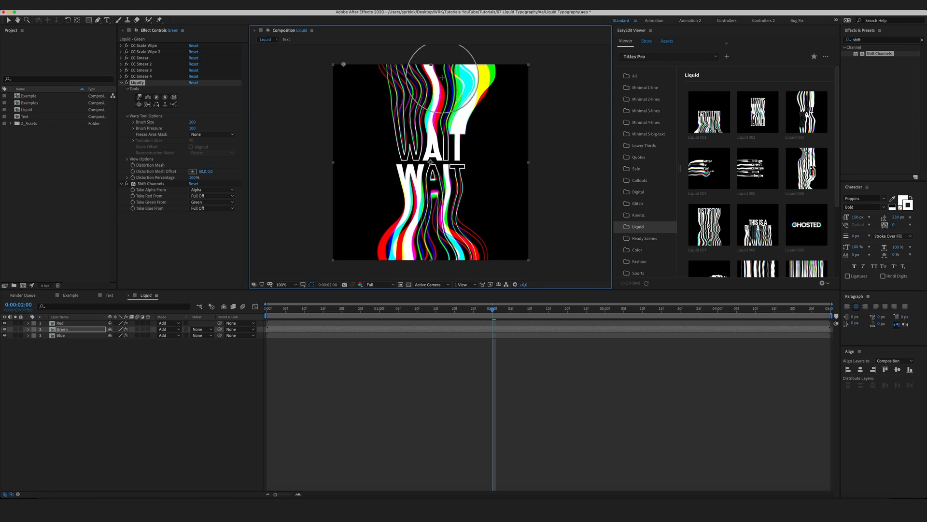
- Warp the lower strands of the Green layer's lettering and undo the unwanted strokes
{"action": "mouse_move", "coordinate": [372, 265]}
{"action": "left_mouse_down"}
{"action": "mouse_move", "coordinate": [427, 253]}
{"action": "mouse_move", "coordinate": [381, 241]}
{"action": "mouse_move", "coordinate": [374, 244]}
{"action": "mouse_move", "coordinate": [470, 258]}
{"action": "mouse_move", "coordinate": [464, 223]}
{"action": "mouse_move", "coordinate": [483, 225]}
{"action": "mouse_move", "coordinate": [456, 222]}
{"action": "left_mouse_up"}
{"action": "key", "text": "super+z"}
{"action": "key", "text": "super+z"}
{"action": "key", "text": "super+z"}
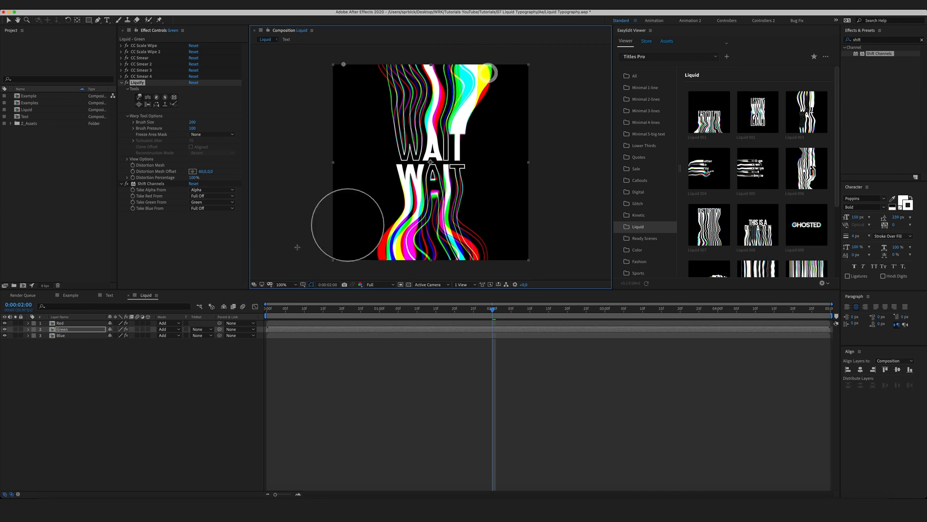
- Return to the Selection tool, deselect the Green layer and collapse its Liquify and Shift Channels effects
{"action": "key", "text": "v"}
{"action": "left_click", "coordinate": [172, 386]}
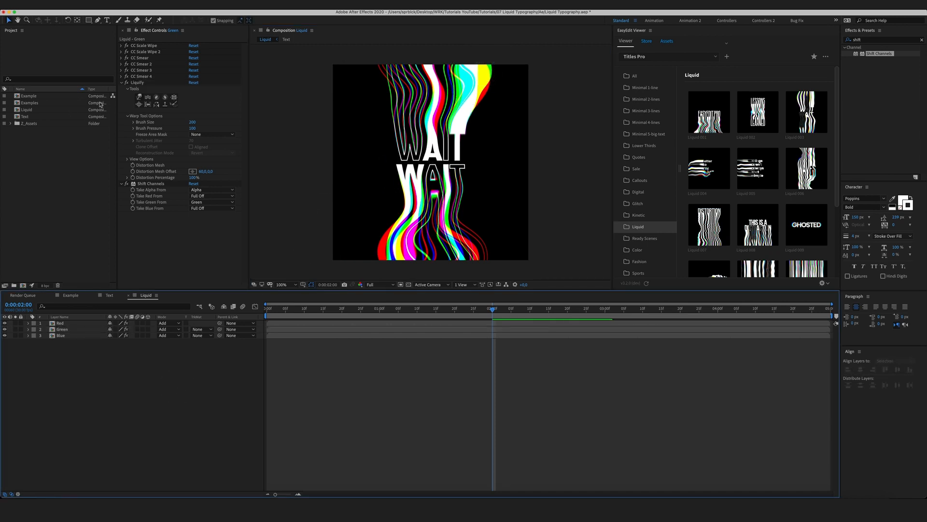
{"action": "left_click", "coordinate": [121, 82]}
{"action": "left_click", "coordinate": [122, 88]}
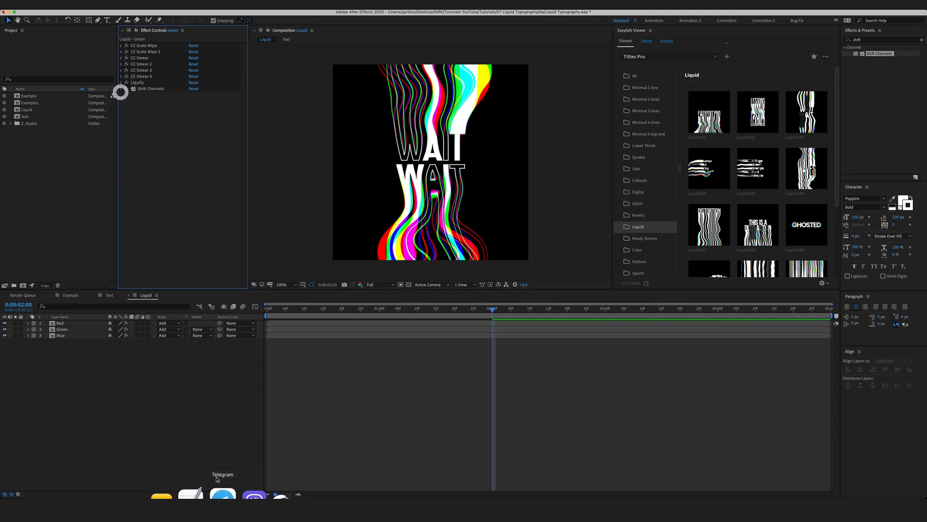
- Add a new adjustment layer above the Red layer and rename it Effects
{"action": "right_click", "coordinate": [162, 397]}
{"action": "mouse_move", "coordinate": [167, 403]}
{"action": "left_click", "coordinate": [278, 464]}
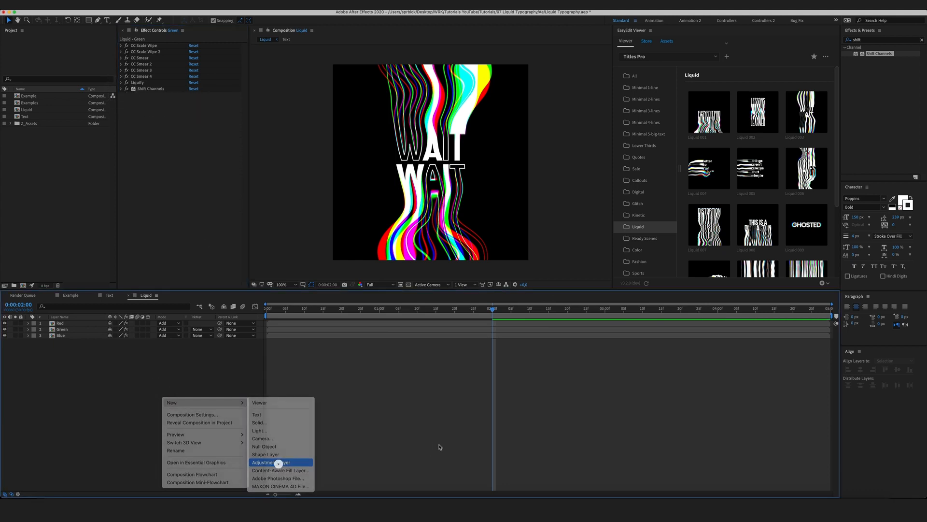
{"action": "key", "text": "Return"}
{"action": "type", "text": "Effe"}
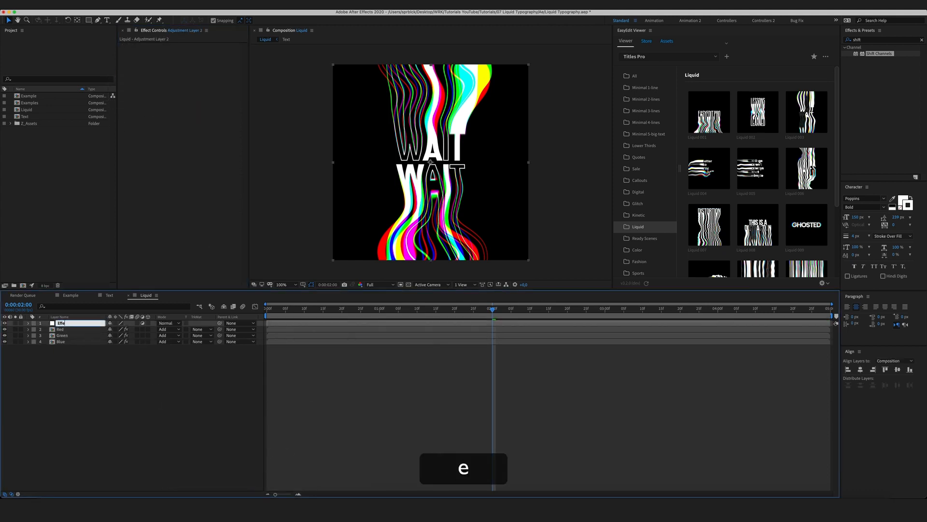
{"action": "type", "text": "cts"}
{"action": "key", "text": "Return"}
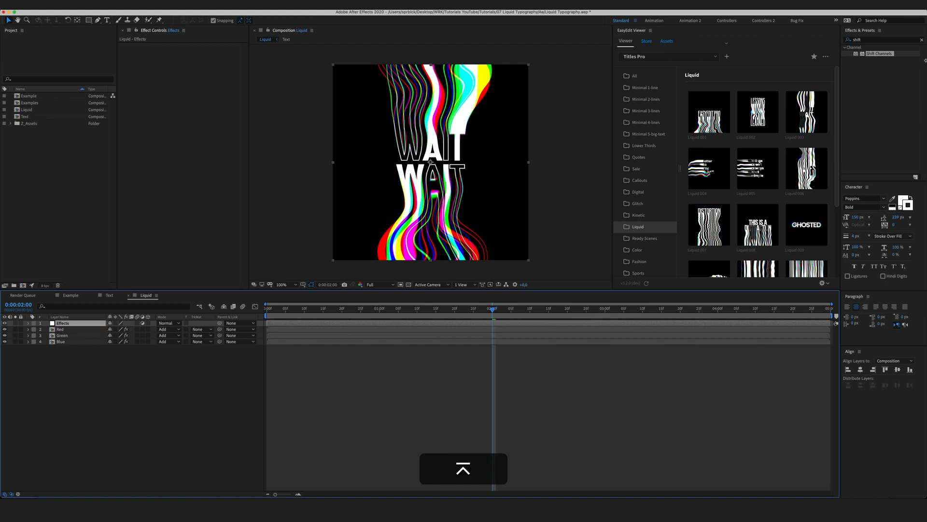
- Search the effects for "fast" and apply Fast Box Blur to the Effects layer
{"action": "left_click", "coordinate": [872, 40]}
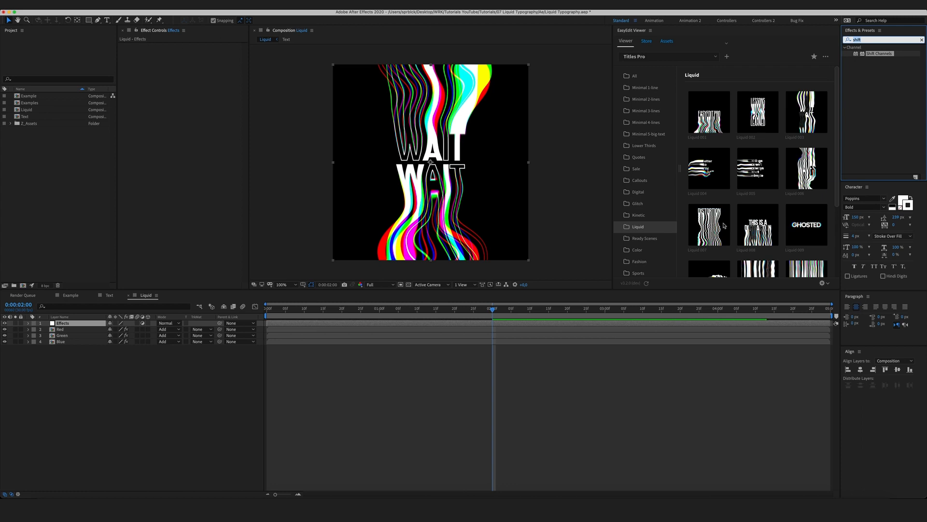
{"action": "type", "text": "fast"}
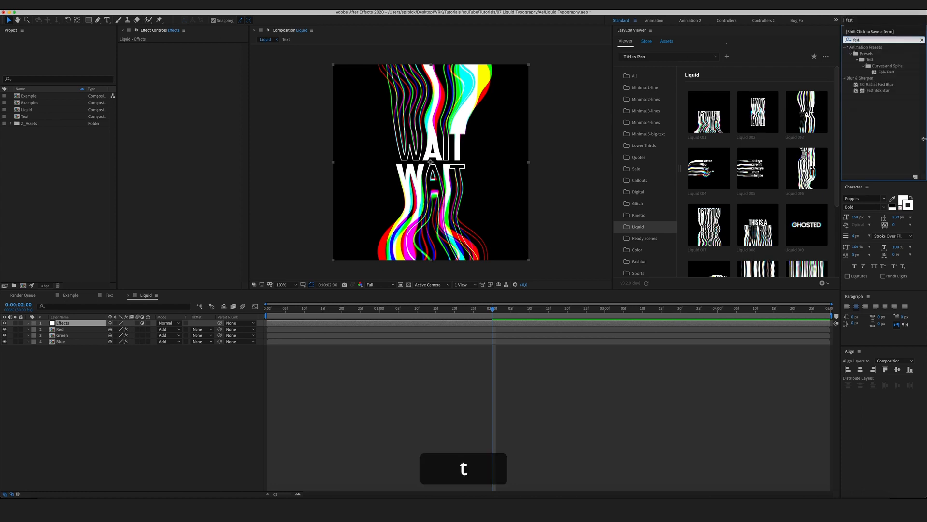
{"action": "left_click_drag", "start_coordinate": [878, 90], "coordinate": [88, 325]}
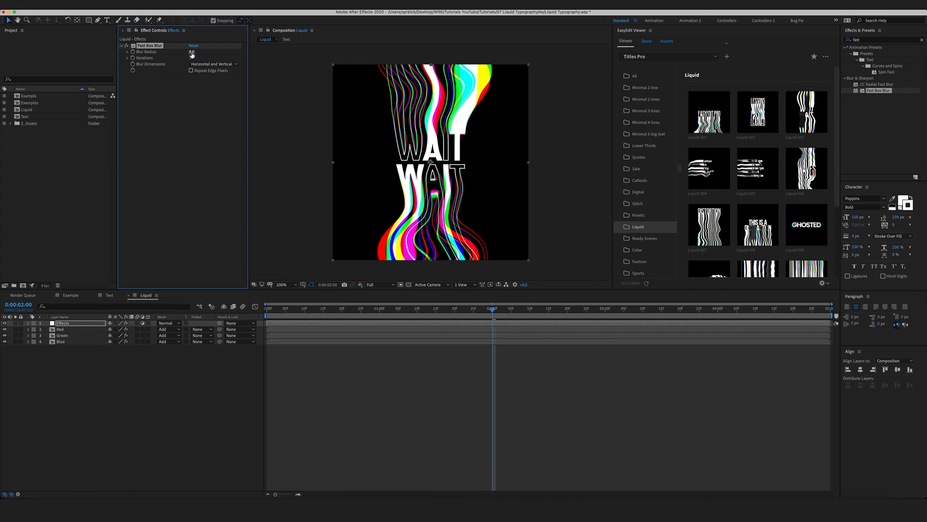
- Set the Fast Box Blur's Blur Radius to 1 and Iterations to 1, and deselect the Effects layer
{"action": "type", "text": "1"}
{"action": "key", "text": "Return"}
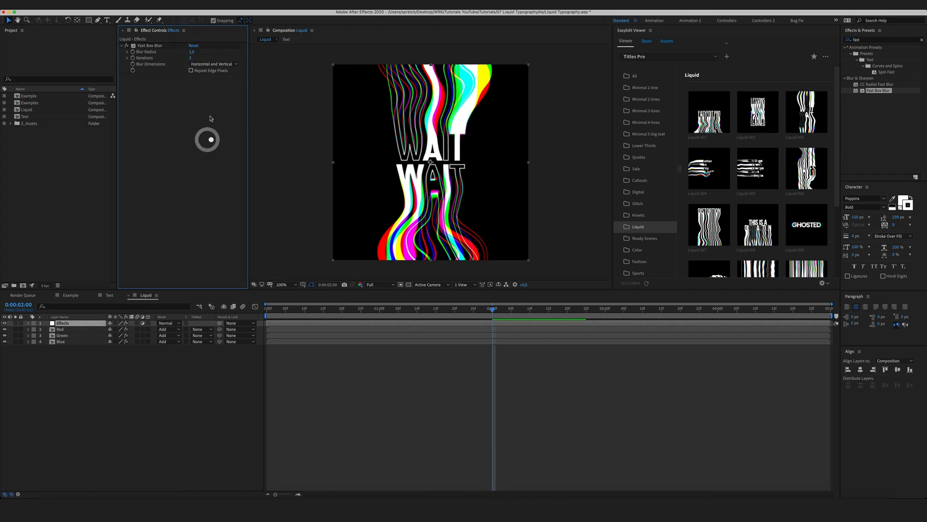
{"action": "left_click", "coordinate": [190, 58]}
{"action": "type", "text": "1"}
{"action": "left_click", "coordinate": [215, 164]}
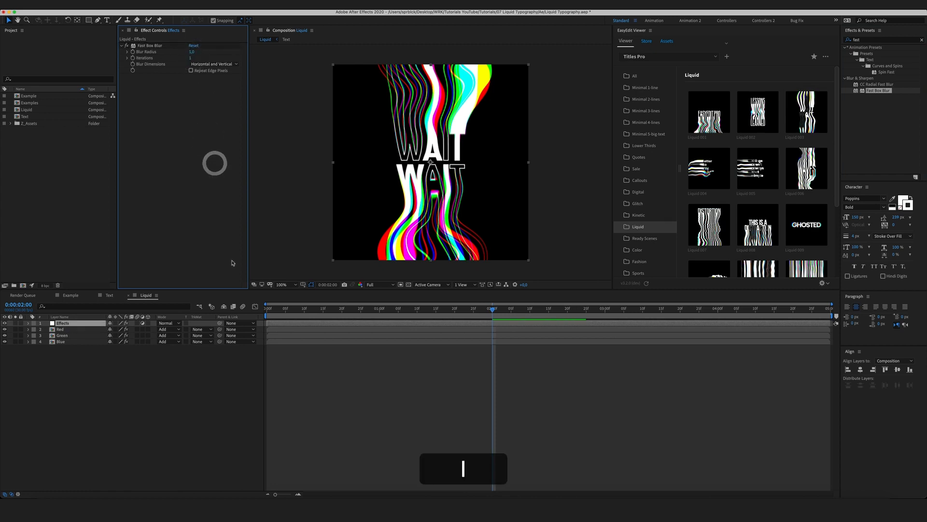
{"action": "left_click", "coordinate": [227, 389]}
- Search the effects for "levels", apply Levels below Fast Box Blur on the Effects layer, and set Input Black to 69 and Input White to 183
{"action": "left_click", "coordinate": [614, 37]}
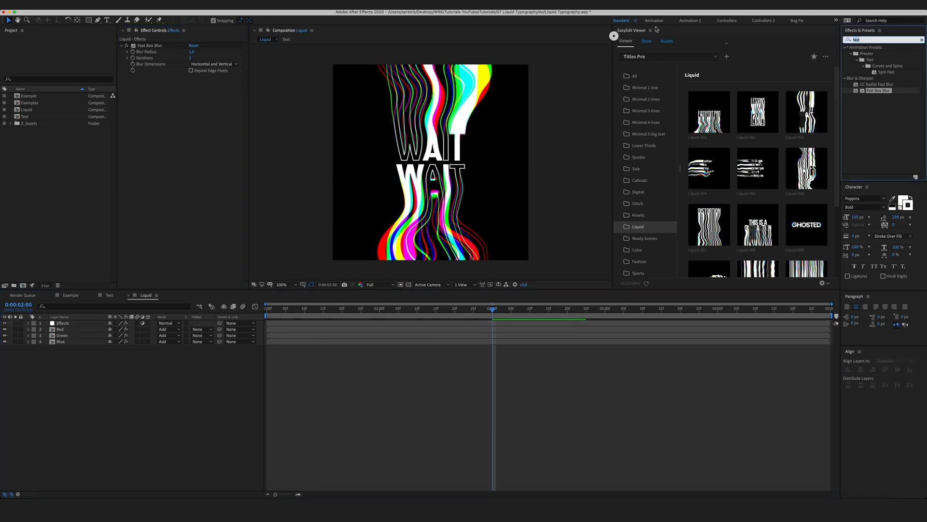
{"action": "type", "text": "levels"}
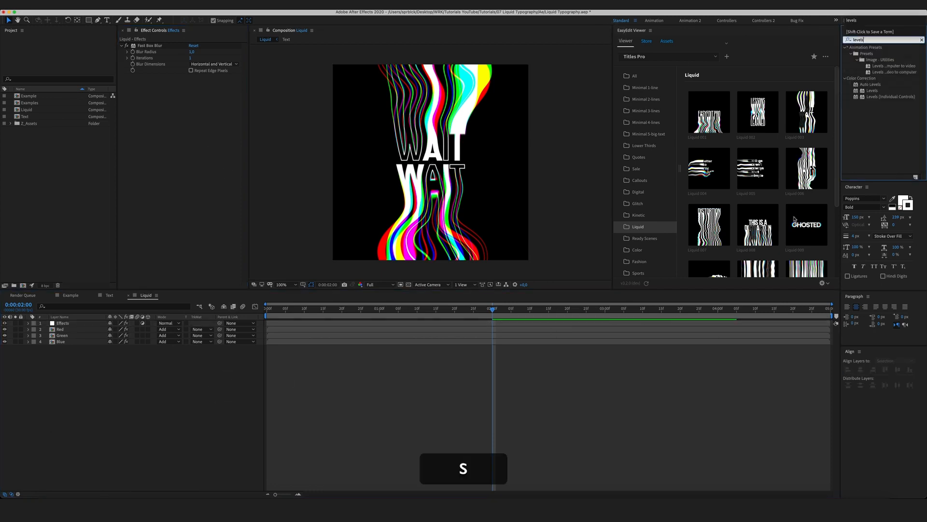
{"action": "left_click_drag", "start_coordinate": [872, 91], "coordinate": [124, 110]}
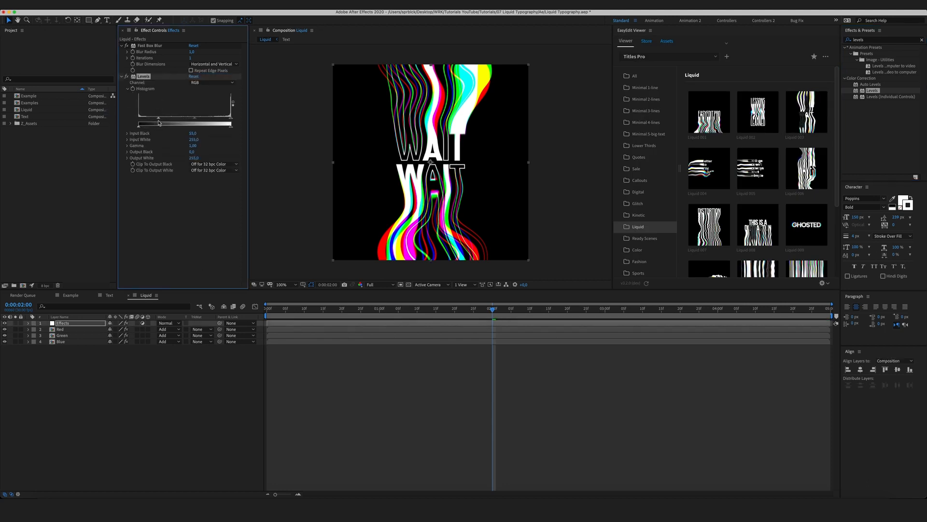
{"action": "left_click_drag", "start_coordinate": [230, 122], "coordinate": [220, 120]}
- Search the effects for "noise" and apply Noise below Levels on the Effects layer
{"action": "left_click", "coordinate": [869, 125]}
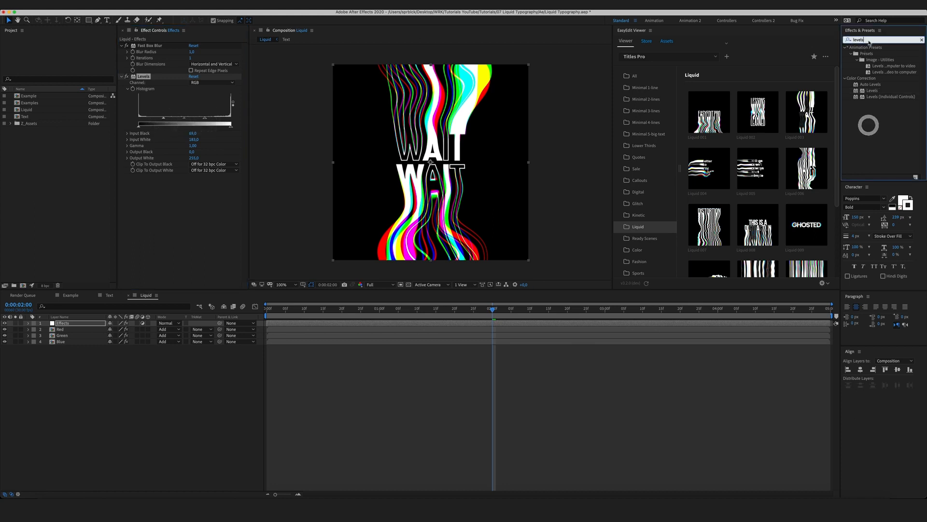
{"action": "left_click", "coordinate": [637, 24]}
{"action": "type", "text": "noise"}
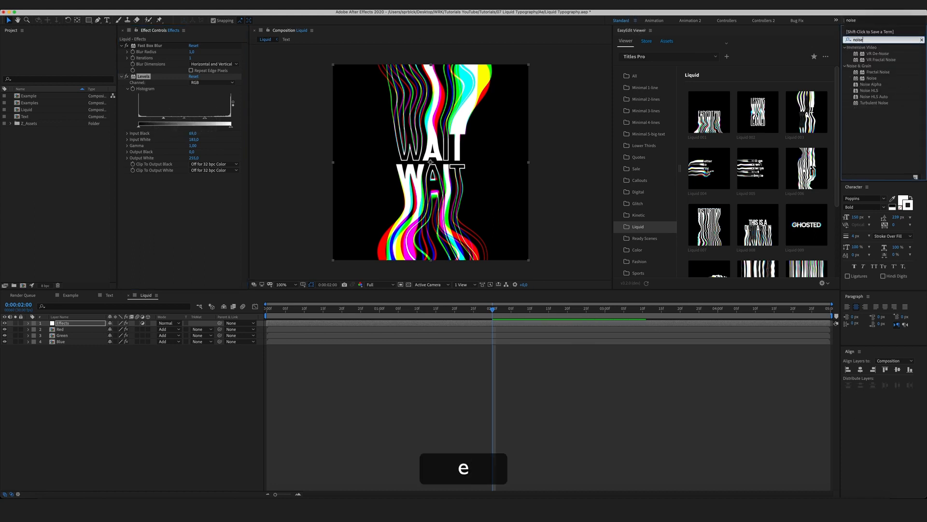
{"action": "double_click", "coordinate": [872, 79]}
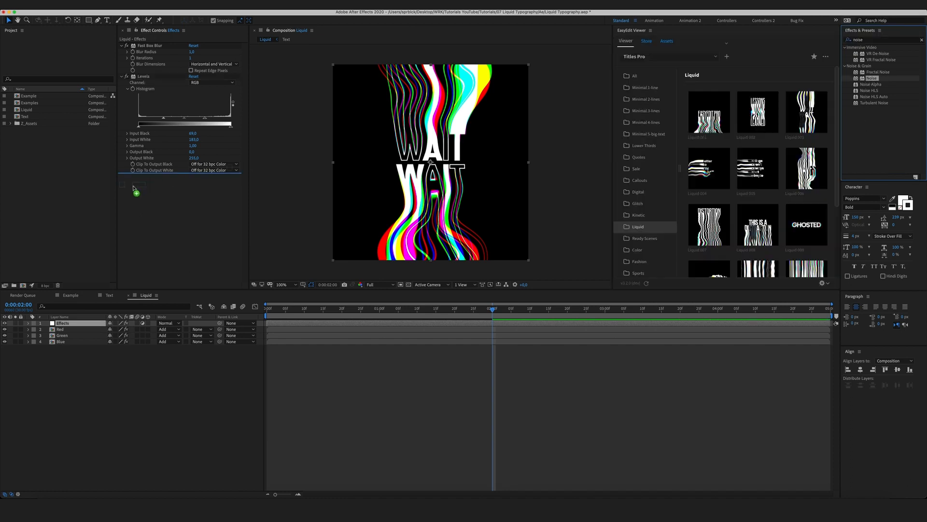
- Set the Noise effect's Amount of Noise to 10% and deselect the Effects layer
{"action": "left_click", "coordinate": [193, 248]}
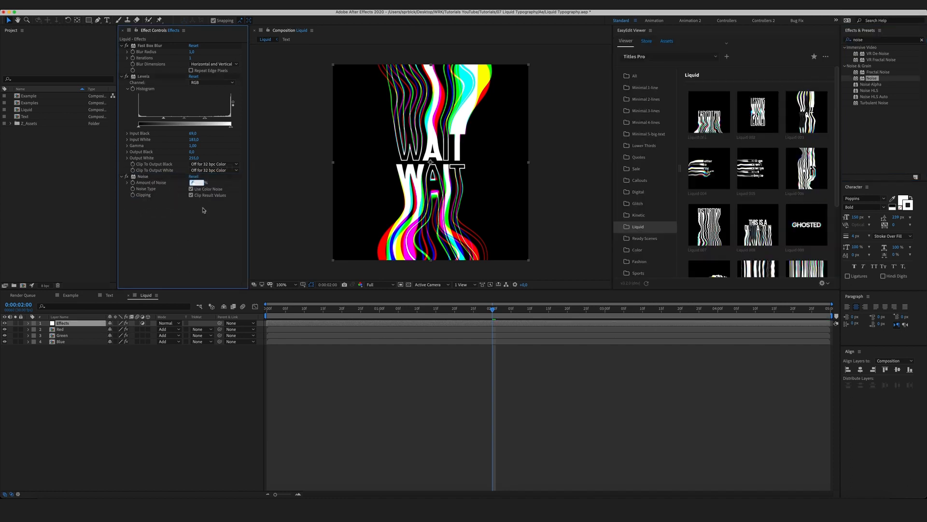
{"action": "key", "text": "Return"}
{"action": "left_click", "coordinate": [200, 243]}
{"action": "type", "text": "10"}
{"action": "left_click", "coordinate": [202, 228]}
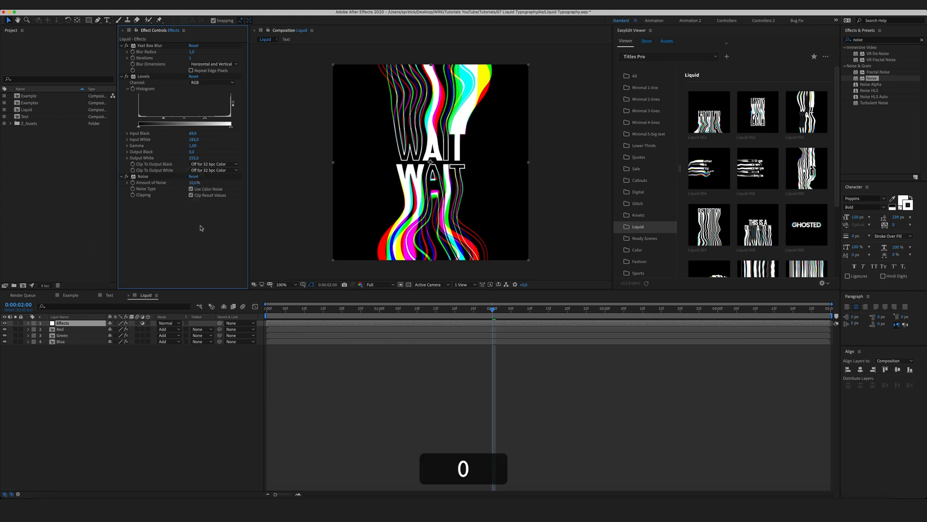
{"action": "left_click", "coordinate": [159, 432]}
- Examine the noise grain and softened edges of the distorted WAIT text up close, and return to the full composition view
{"action": "scroll", "coordinate": [496, 202], "scroll_direction": "up", "scroll_amount": 4}
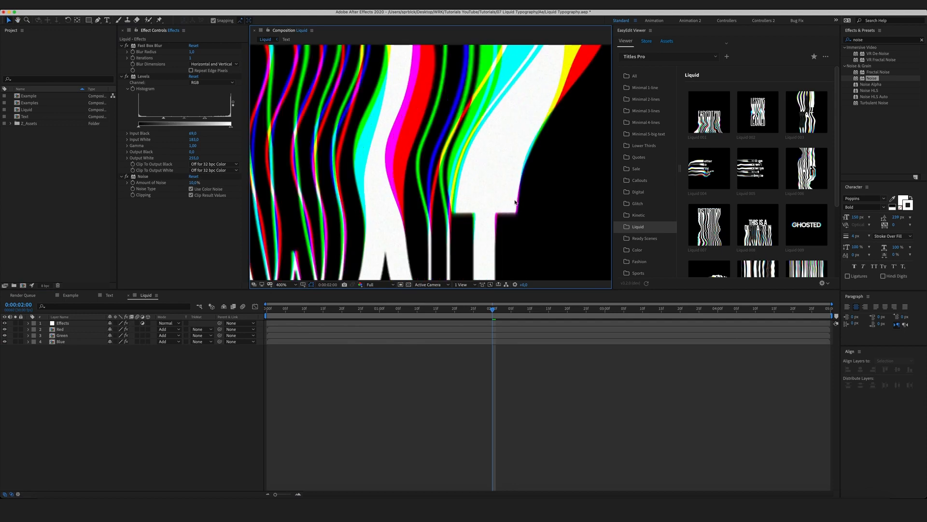
{"action": "scroll", "coordinate": [506, 143], "scroll_direction": "down", "scroll_amount": 1}
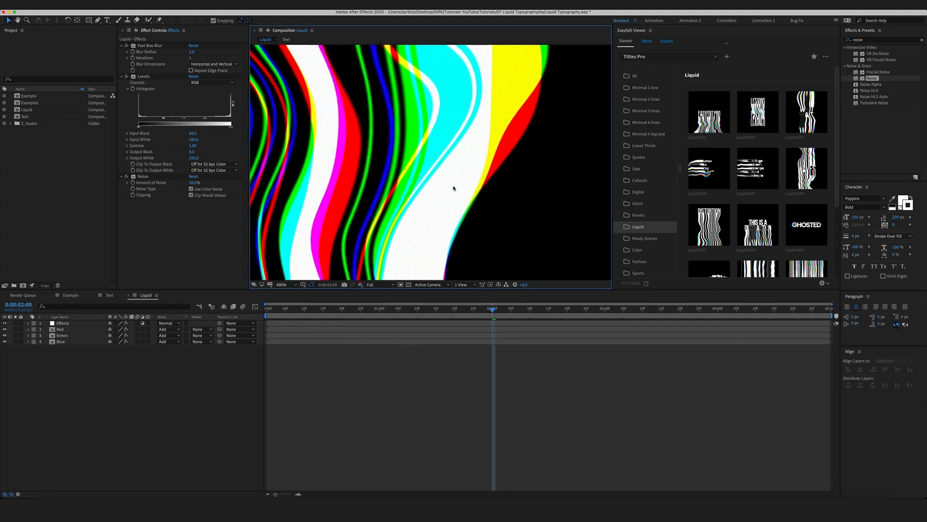
{"action": "scroll", "coordinate": [469, 137], "scroll_direction": "down", "scroll_amount": 1}
{"action": "key", "text": "space"}
{"action": "left_click_drag", "start_coordinate": [483, 190], "coordinate": [497, 99]}
{"action": "left_click_drag", "start_coordinate": [477, 183], "coordinate": [489, 143]}
{"action": "scroll", "coordinate": [482, 149], "scroll_direction": "down", "scroll_amount": 2}
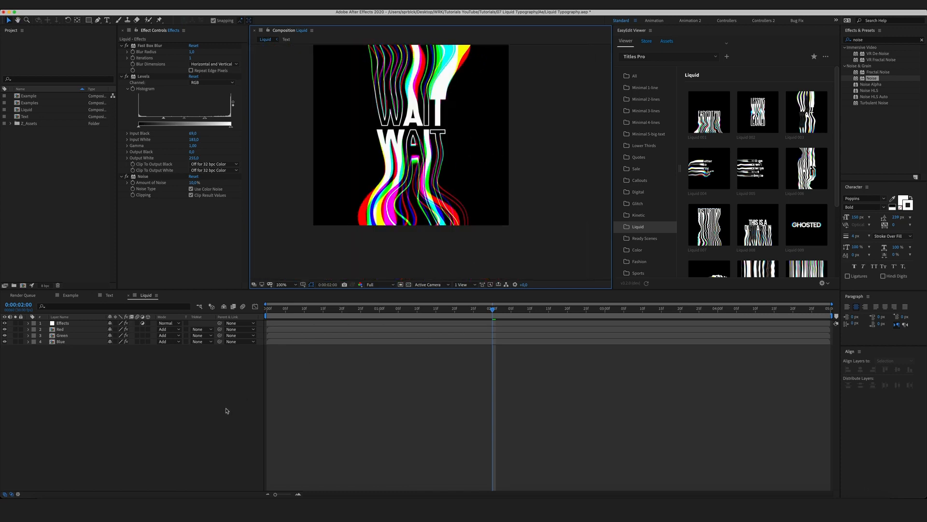
{"action": "left_click", "coordinate": [185, 415]}
- Search the effects for "wave" and apply Wave Warp above Fast Box Blur on the Effects layer
{"action": "left_click", "coordinate": [843, 40]}
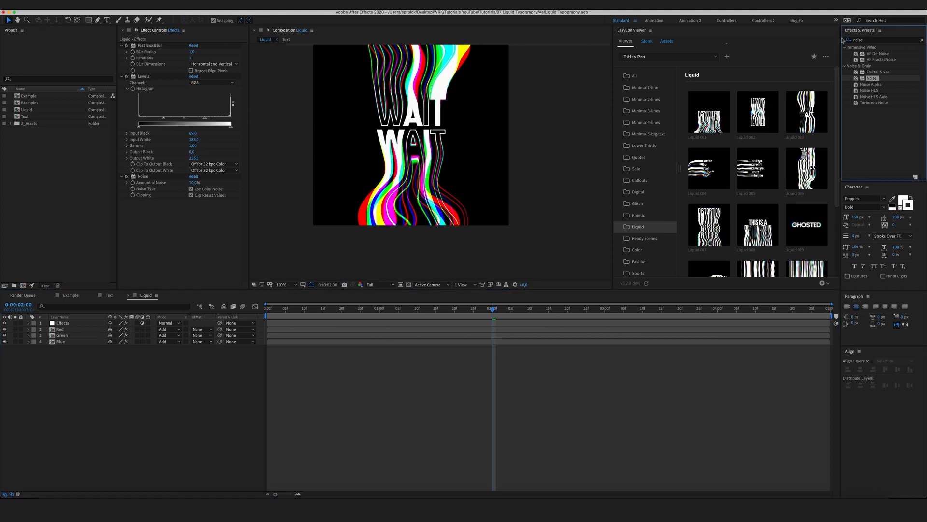
{"action": "left_click", "coordinate": [877, 41]}
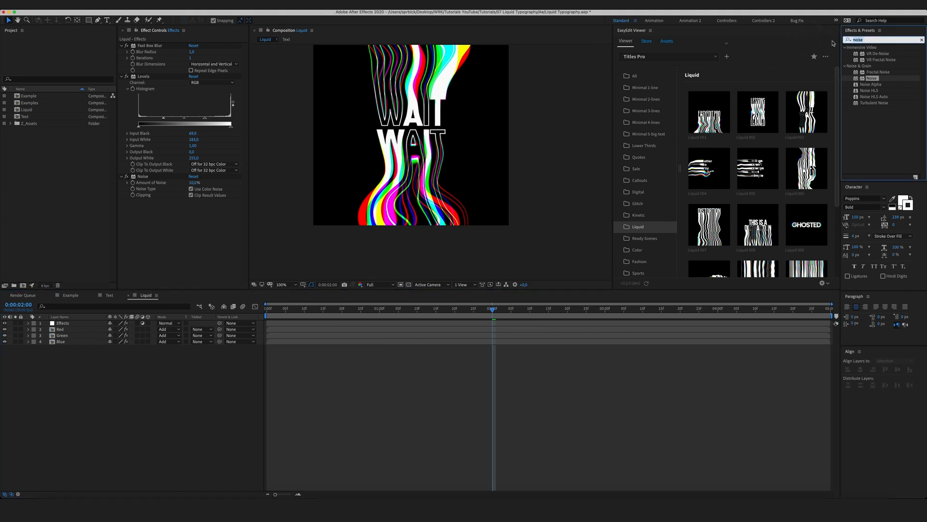
{"action": "type", "text": "wave"}
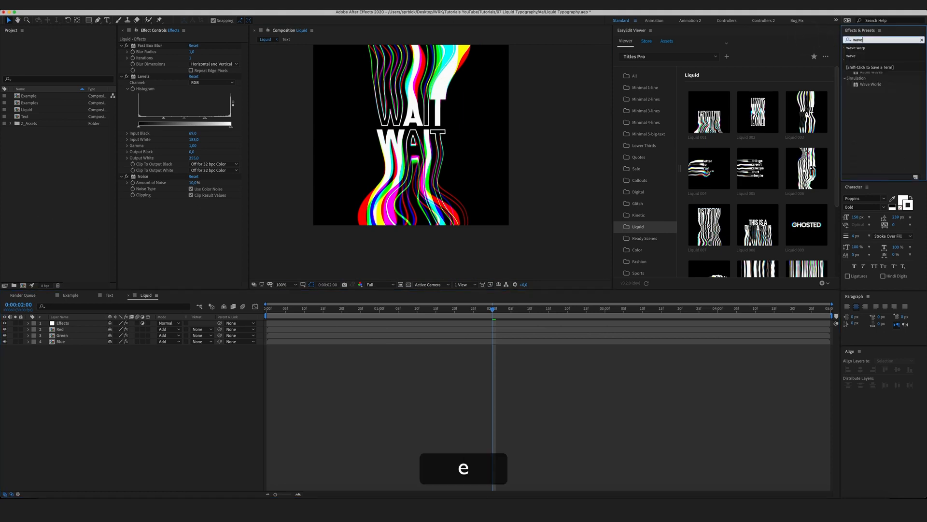
{"action": "left_click", "coordinate": [908, 134]}
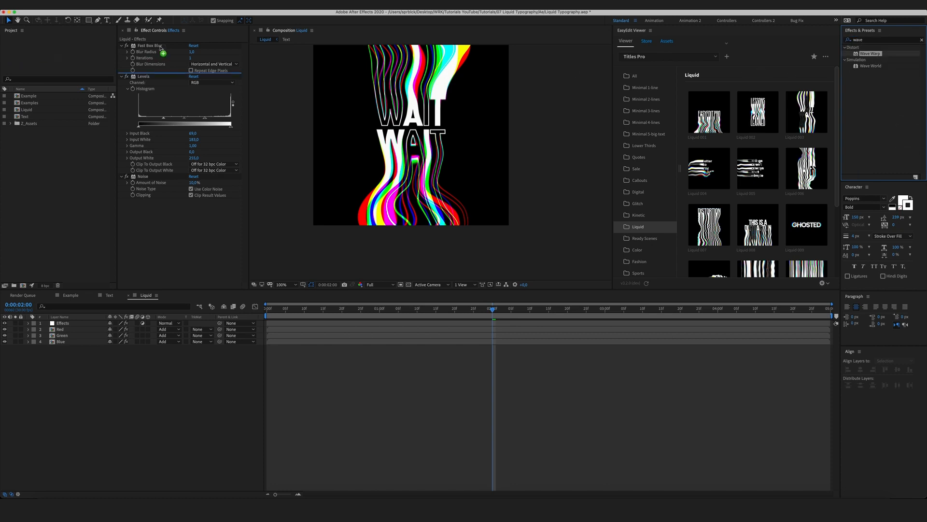
{"action": "left_click_drag", "start_coordinate": [162, 47], "coordinate": [160, 44]}
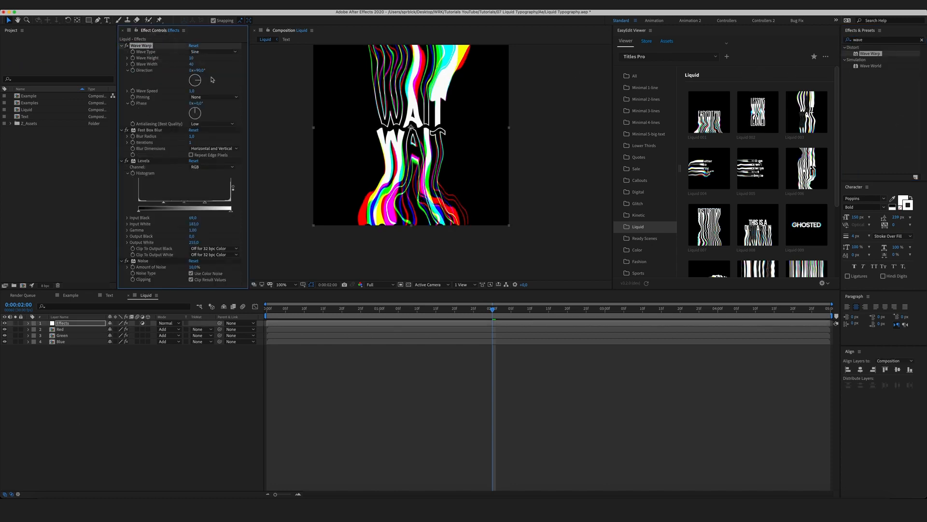
- Collapse the Levels and Fast Box Blur settings and set the Wave Warp Direction to 0°
{"action": "left_click", "coordinate": [121, 160]}
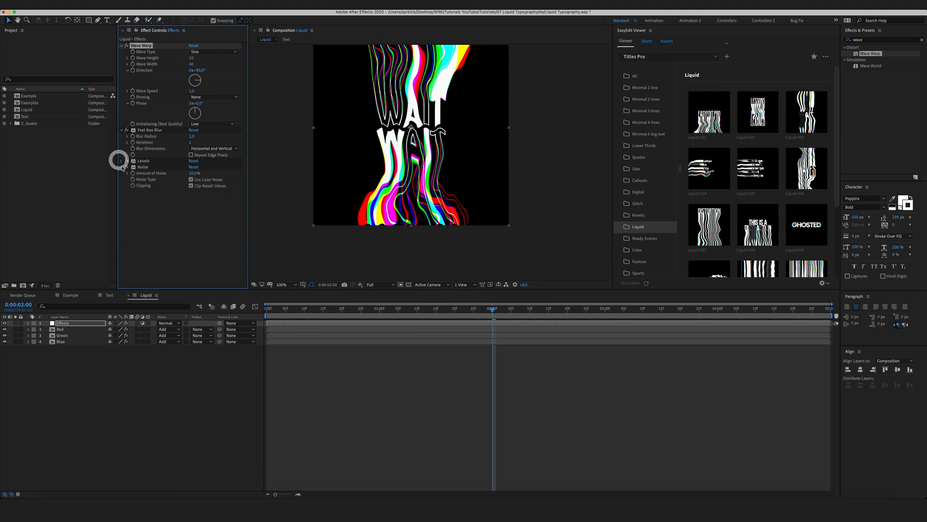
{"action": "left_click", "coordinate": [122, 129]}
{"action": "left_click", "coordinate": [172, 209]}
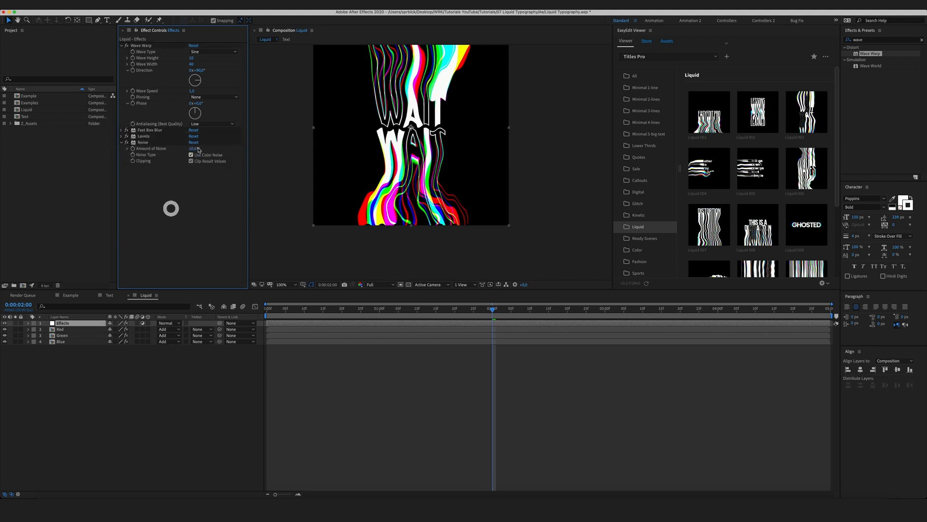
{"action": "type", "text": "00"}
{"action": "key", "text": "Return"}
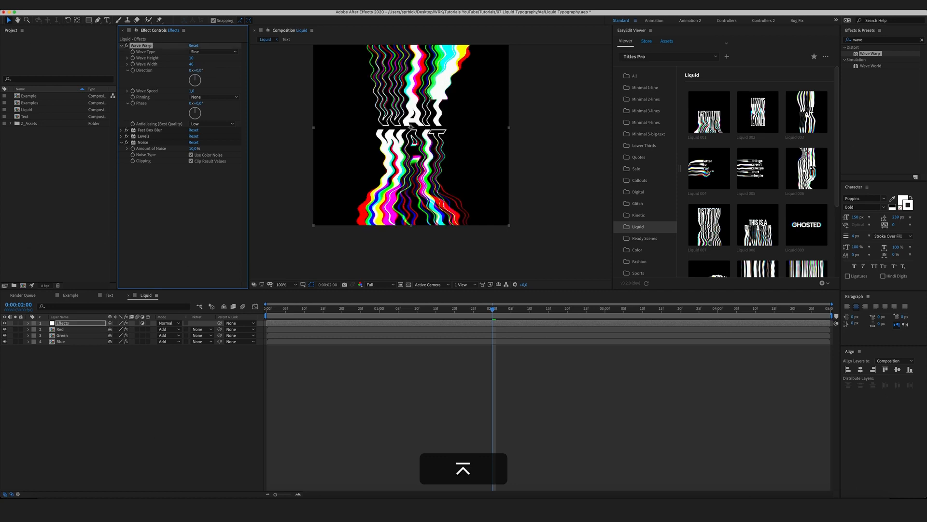
- Set the Wave Warp's Wave Width to 117 and Wave Height to 3, and deselect the Effects layer
{"action": "left_click", "coordinate": [215, 196]}
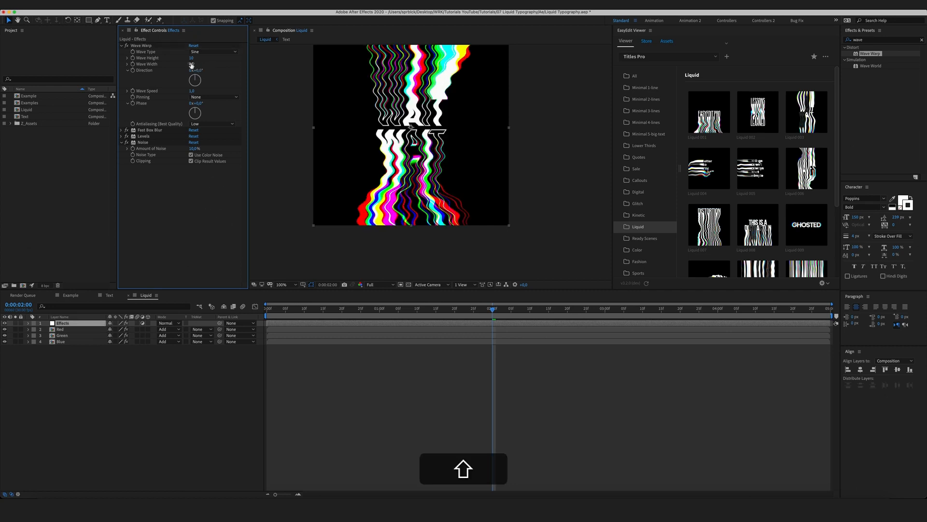
{"action": "left_click_drag", "start_coordinate": [191, 64], "coordinate": [219, 67]}
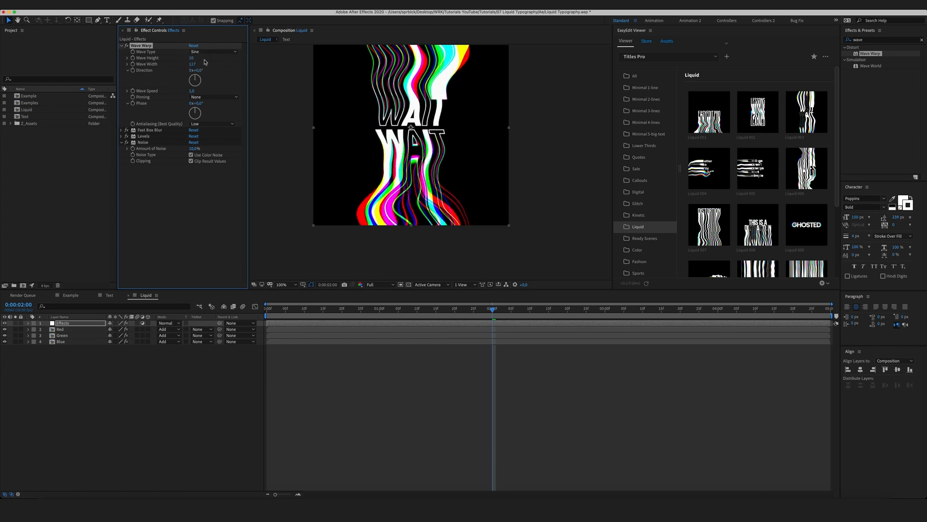
{"action": "left_click_drag", "start_coordinate": [193, 58], "coordinate": [188, 57]}
{"action": "left_click", "coordinate": [402, 382]}
- Preview the liquid text animation from about 12 frames to 1 second 19 frames, recentring the composition in view
{"action": "left_click_drag", "start_coordinate": [280, 310], "coordinate": [322, 314]}
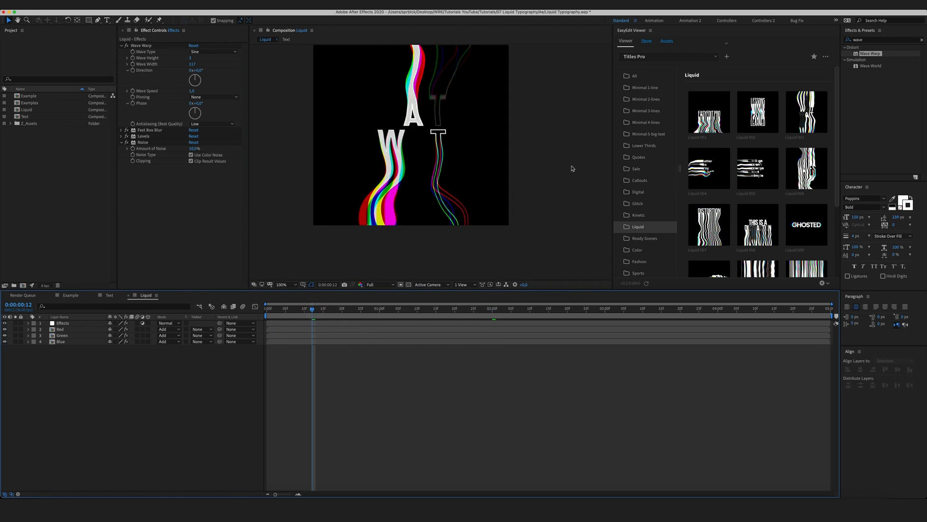
{"action": "key", "text": "space"}
{"action": "left_click_drag", "start_coordinate": [561, 144], "coordinate": [565, 191]}
{"action": "left_click_drag", "start_coordinate": [322, 323], "coordinate": [452, 333]}
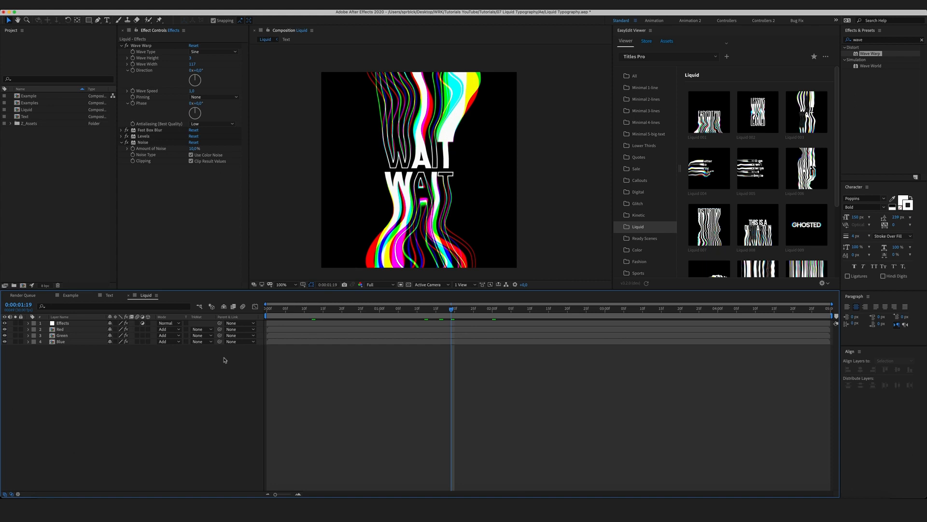
- Create a new composition with a width of 1920 px, keeping the other default settings
{"action": "key", "text": "super+n"}
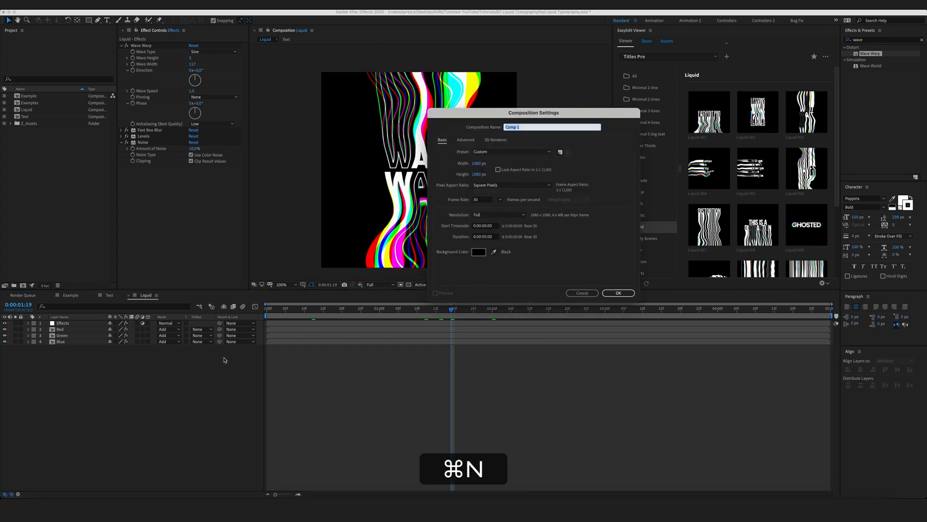
{"action": "left_click", "coordinate": [476, 163]}
{"action": "type", "text": "1920"}
{"action": "key", "text": "Return"}
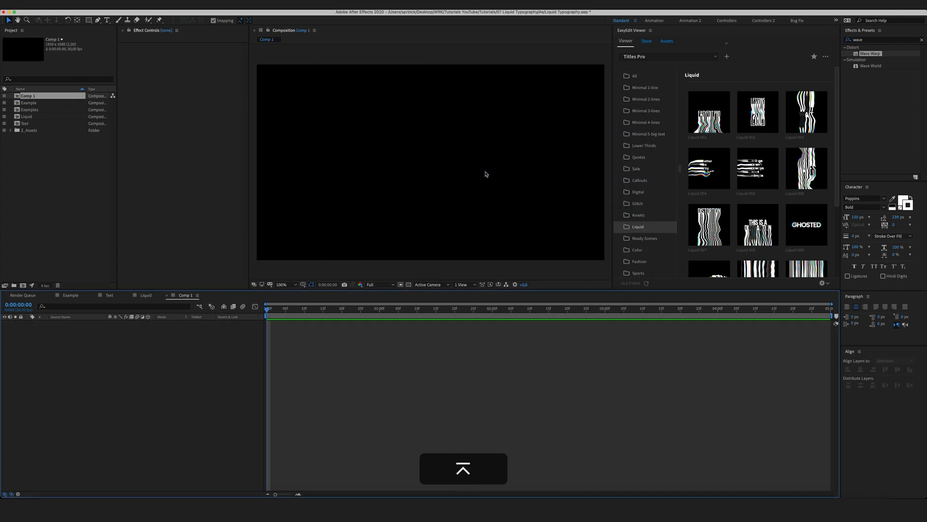
- Place the Liquid composition in the new composition, go to the 2-second mark and compare the frame with the Example composition
{"action": "left_click", "coordinate": [23, 175]}
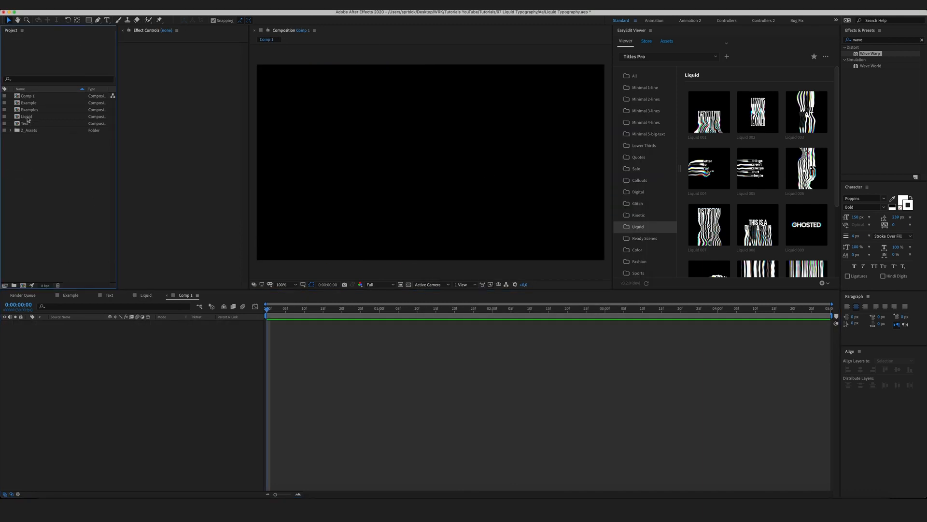
{"action": "left_click_drag", "start_coordinate": [27, 117], "coordinate": [174, 381]}
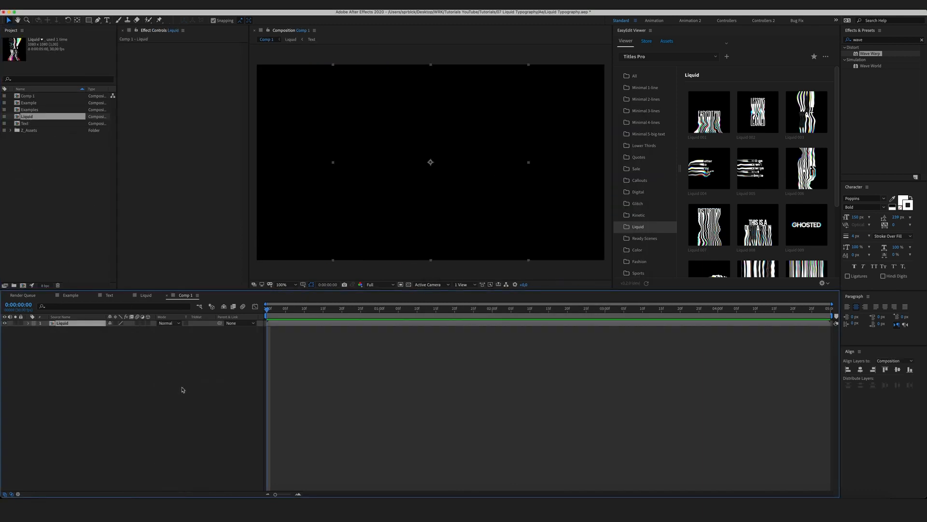
{"action": "left_click", "coordinate": [492, 309]}
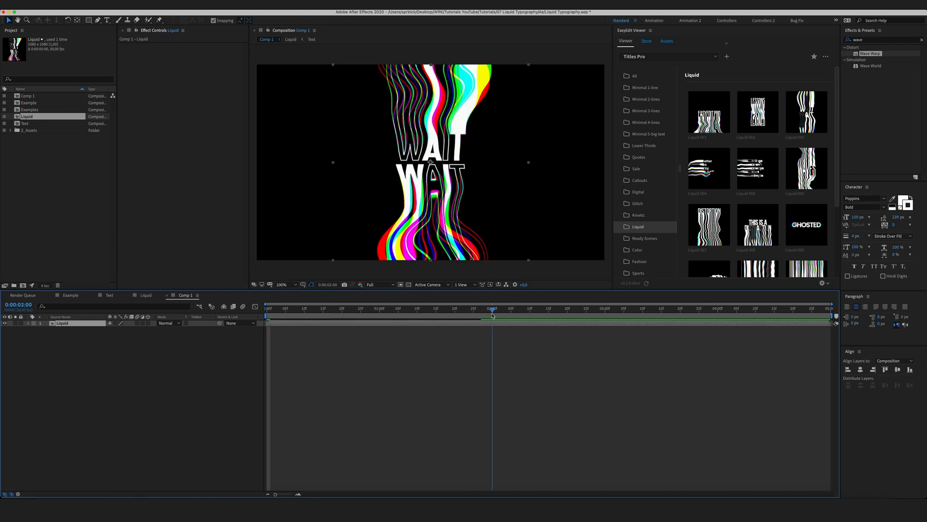
{"action": "left_click", "coordinate": [71, 295]}
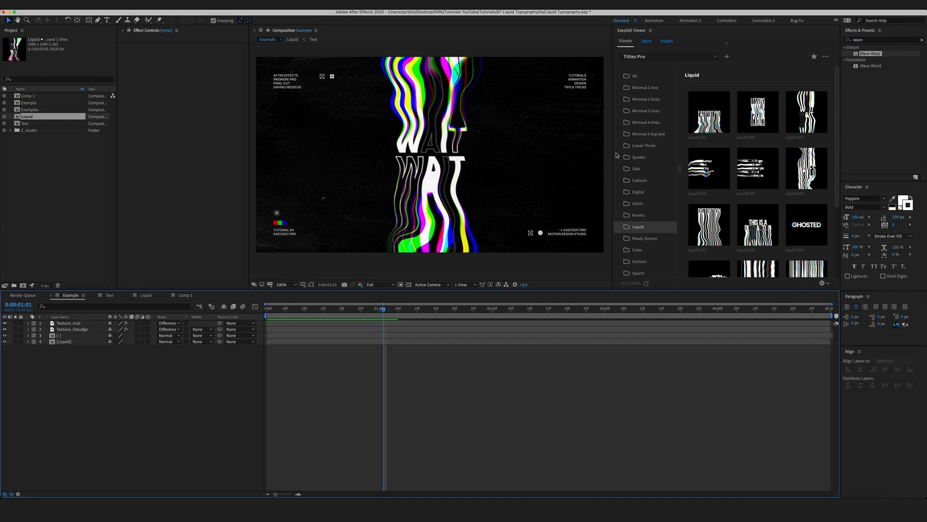
{"action": "left_click", "coordinate": [183, 296]}
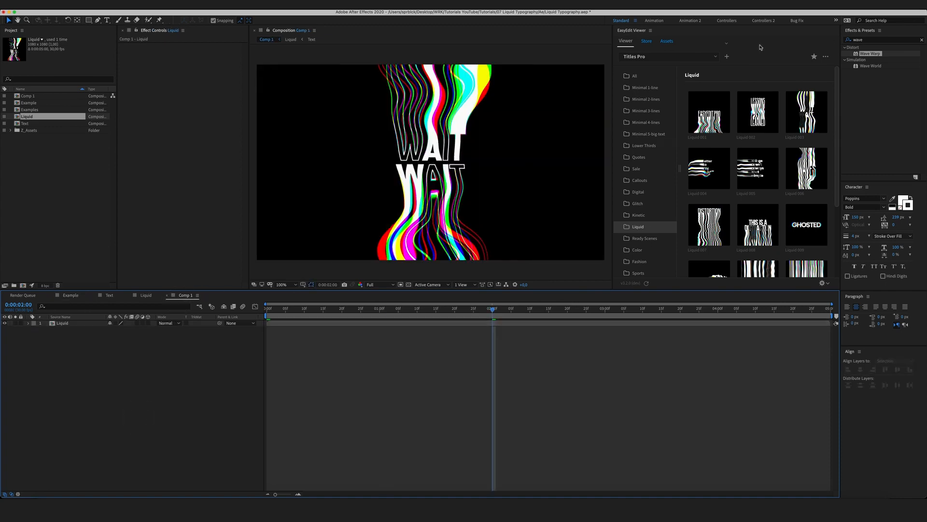
- Open the EasyEdit Assets library, centre its window and switch the asset category from GIFs to Images
{"action": "left_click", "coordinate": [667, 41]}
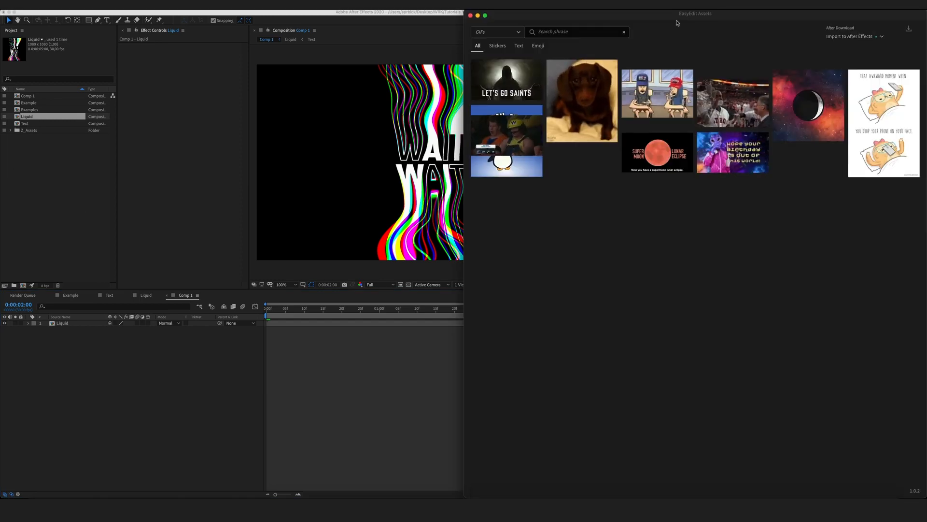
{"action": "left_click_drag", "start_coordinate": [684, 20], "coordinate": [459, 14]}
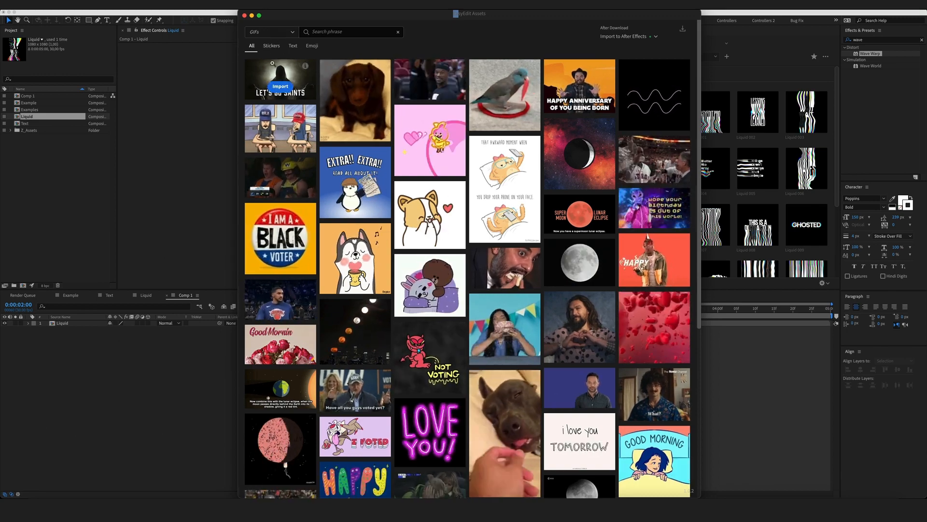
{"action": "left_click", "coordinate": [291, 33]}
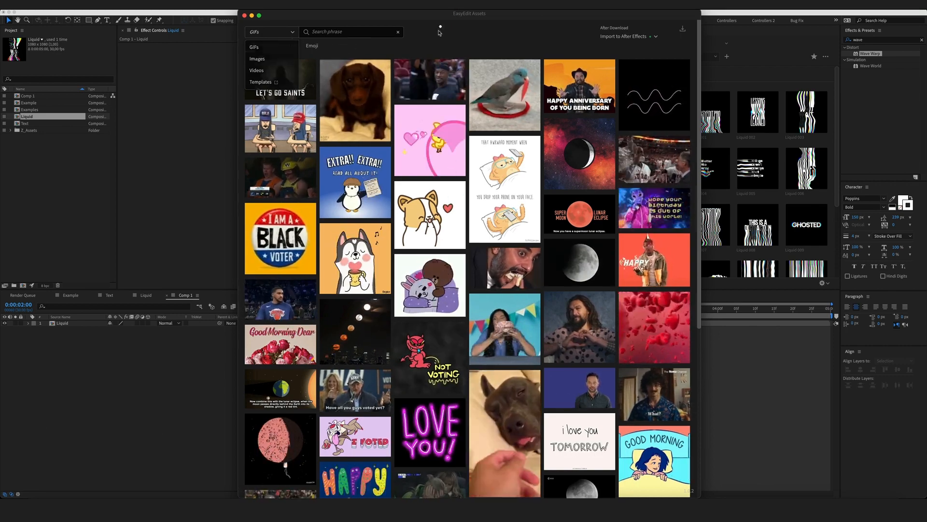
{"action": "left_click", "coordinate": [270, 46]}
{"action": "left_click", "coordinate": [269, 32]}
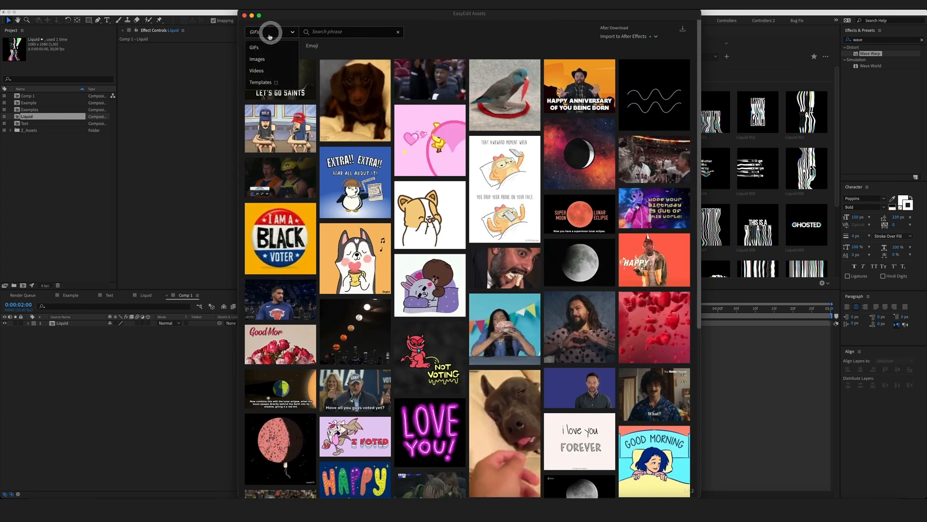
{"action": "left_click", "coordinate": [267, 60]}
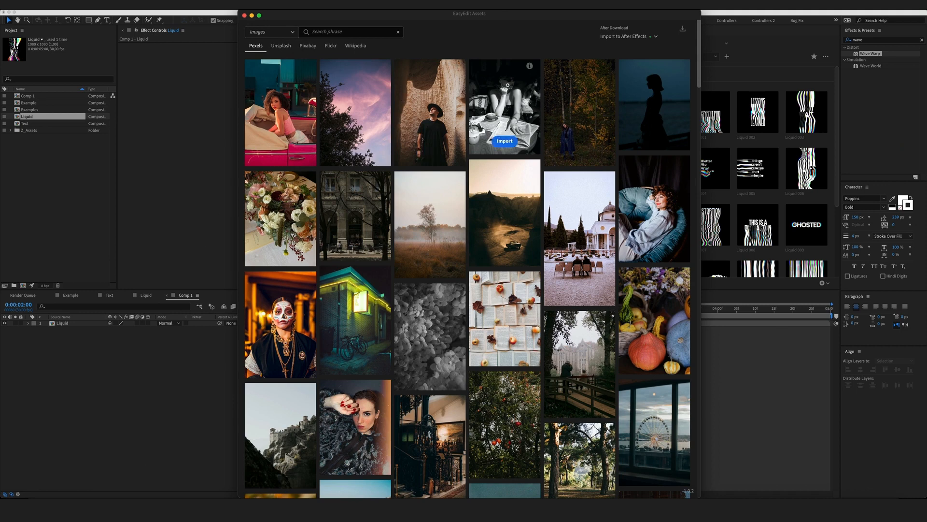
- Search the Unsplash image library for "Texture"
{"action": "left_click", "coordinate": [280, 33]}
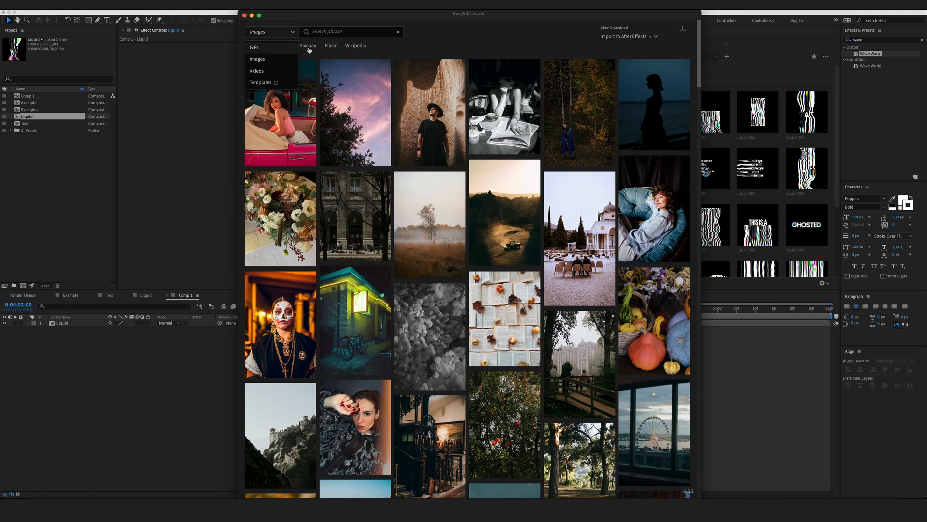
{"action": "left_click", "coordinate": [261, 59]}
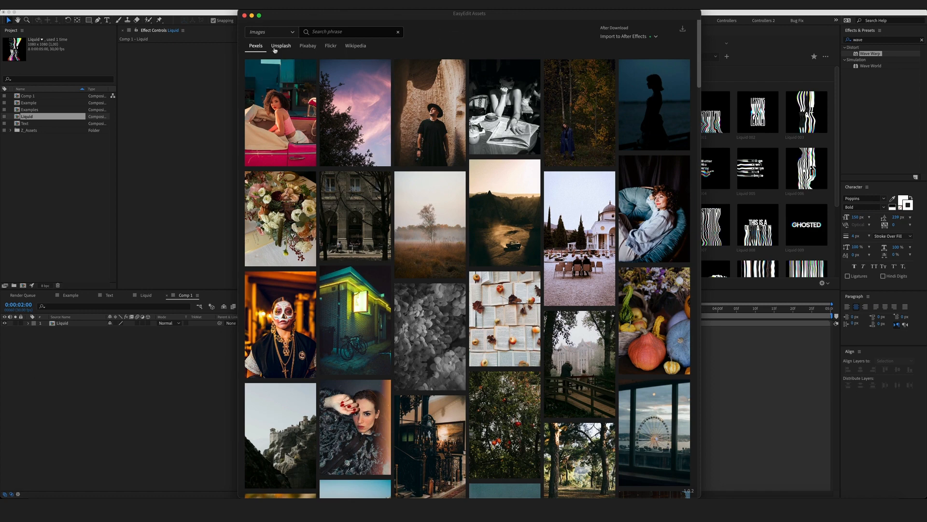
{"action": "left_click", "coordinate": [276, 46]}
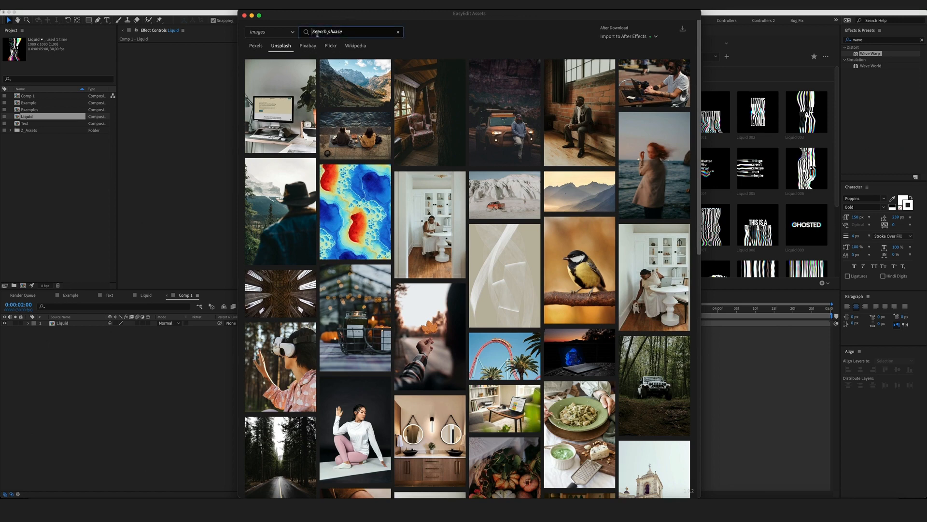
{"action": "type", "text": "Text"}
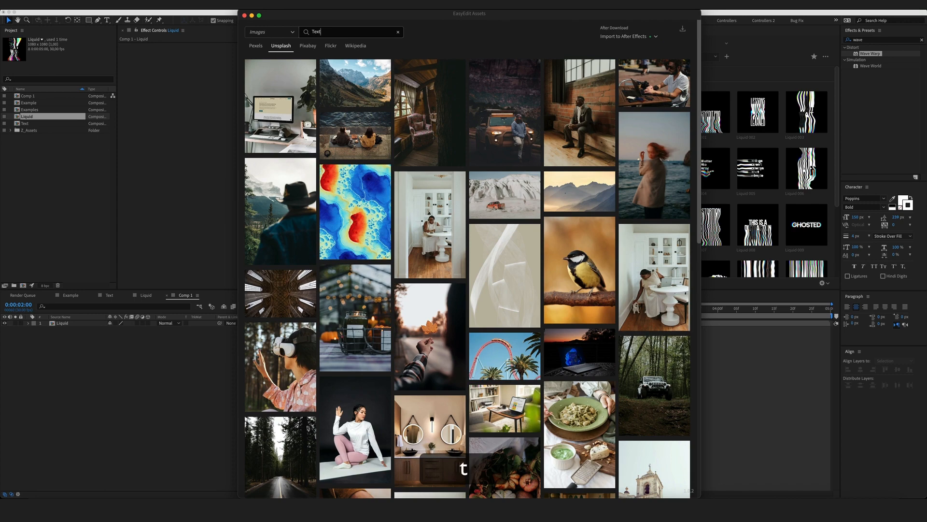
{"action": "type", "text": "ure"}
{"action": "key", "text": "Return"}
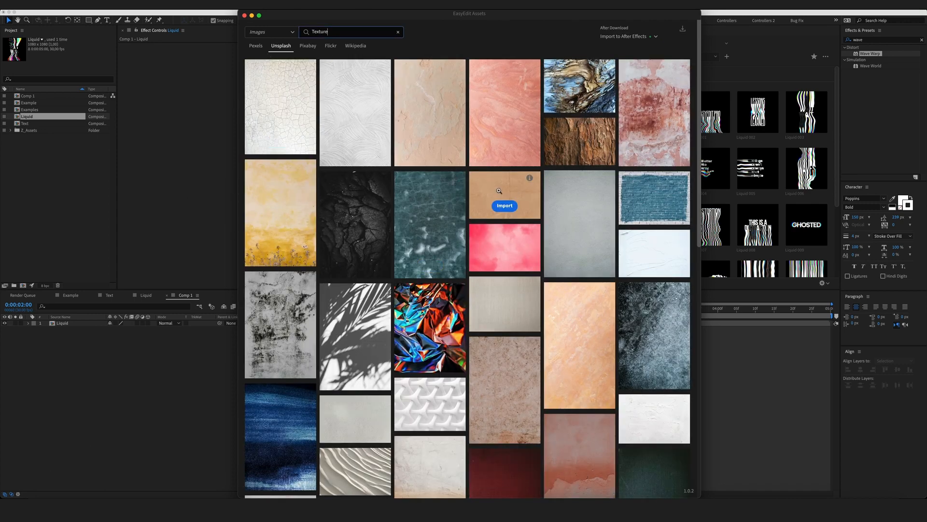
- Browse the texture results and import the light grey stone and plain grey concrete images into After Effects
{"action": "scroll", "coordinate": [499, 191], "scroll_direction": "down", "scroll_amount": 10}
{"action": "scroll", "coordinate": [516, 177], "scroll_direction": "down", "scroll_amount": 3}
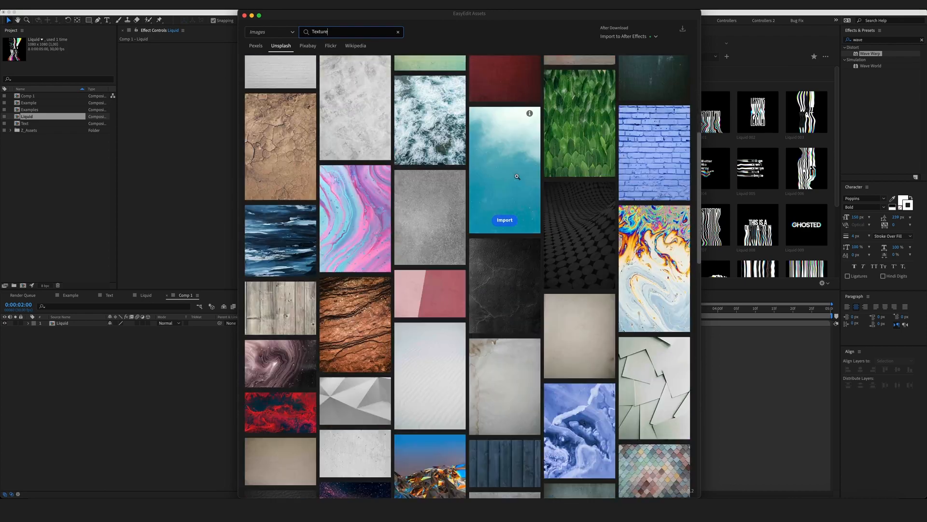
{"action": "scroll", "coordinate": [517, 176], "scroll_direction": "down", "scroll_amount": 15}
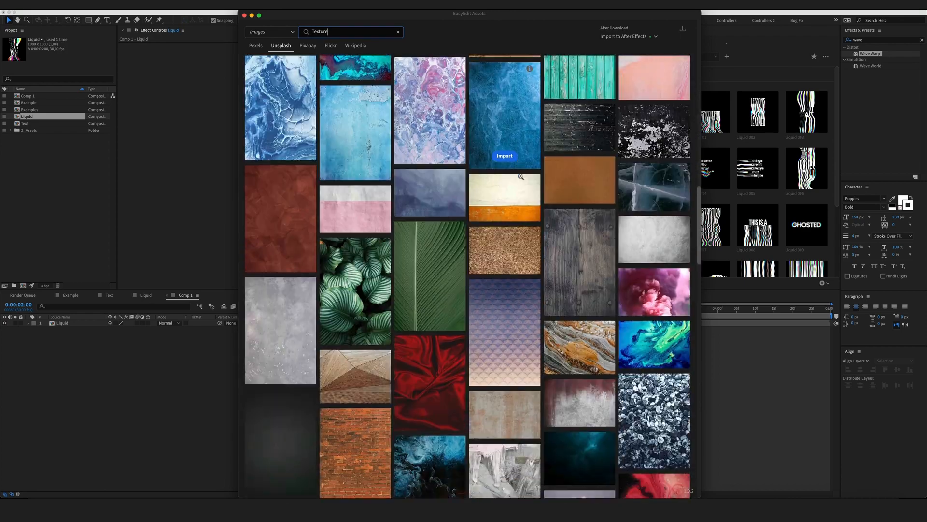
{"action": "scroll", "coordinate": [521, 177], "scroll_direction": "down", "scroll_amount": 15}
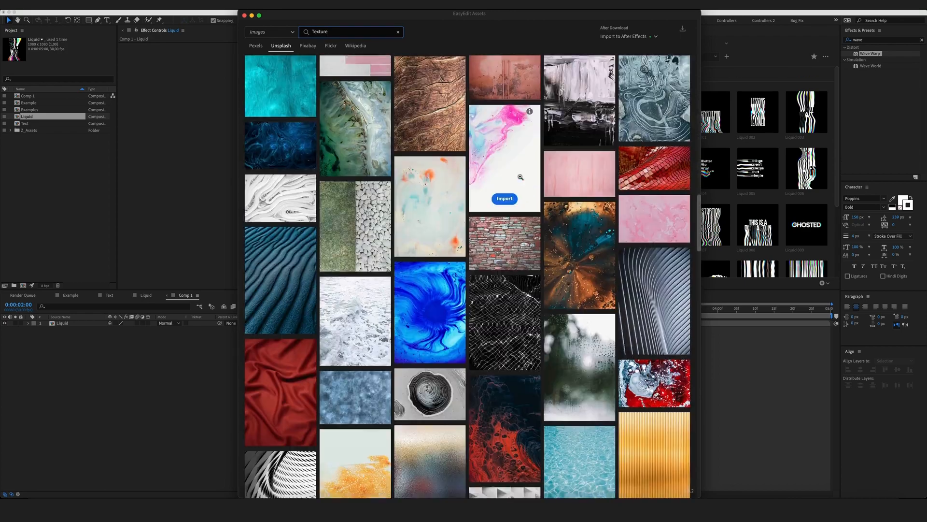
{"action": "scroll", "coordinate": [521, 176], "scroll_direction": "down", "scroll_amount": 15}
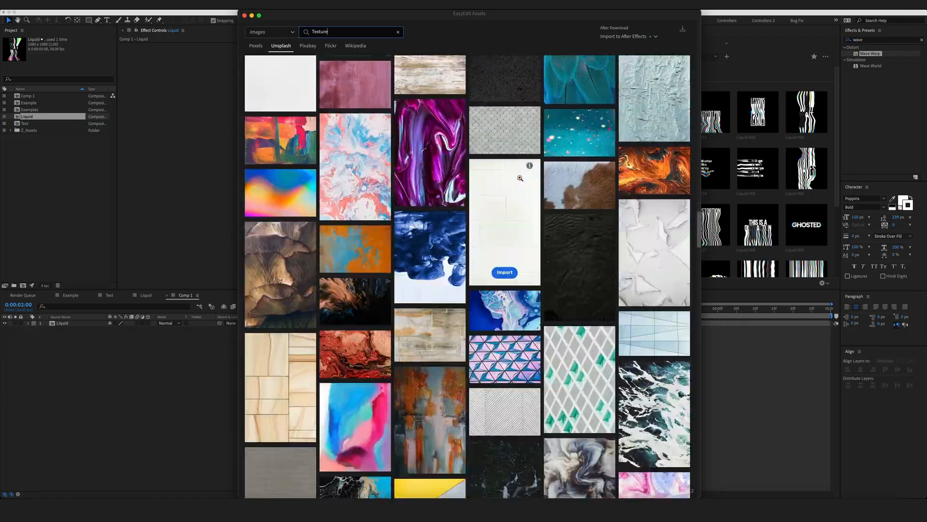
{"action": "scroll", "coordinate": [520, 177], "scroll_direction": "down", "scroll_amount": 15}
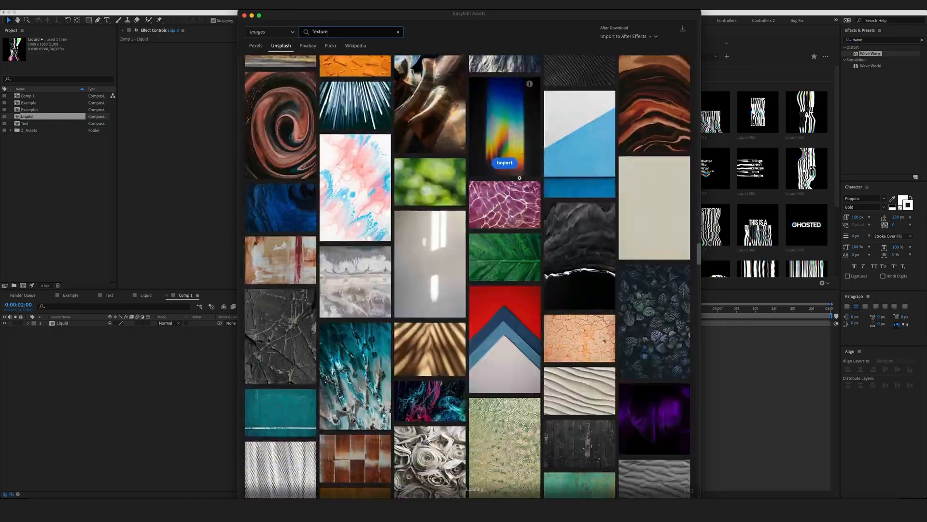
{"action": "left_click", "coordinate": [281, 45]}
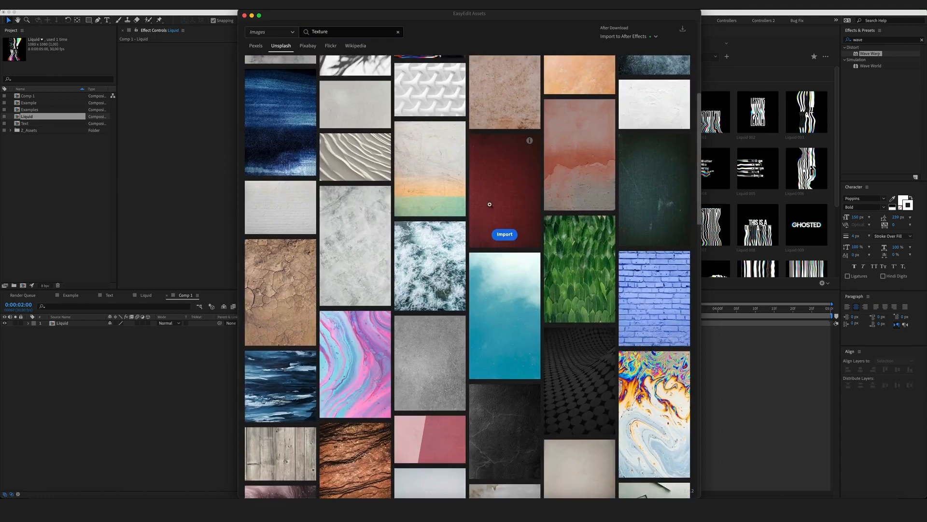
{"action": "scroll", "coordinate": [490, 205], "scroll_direction": "down", "scroll_amount": 2}
{"action": "left_click", "coordinate": [430, 354]}
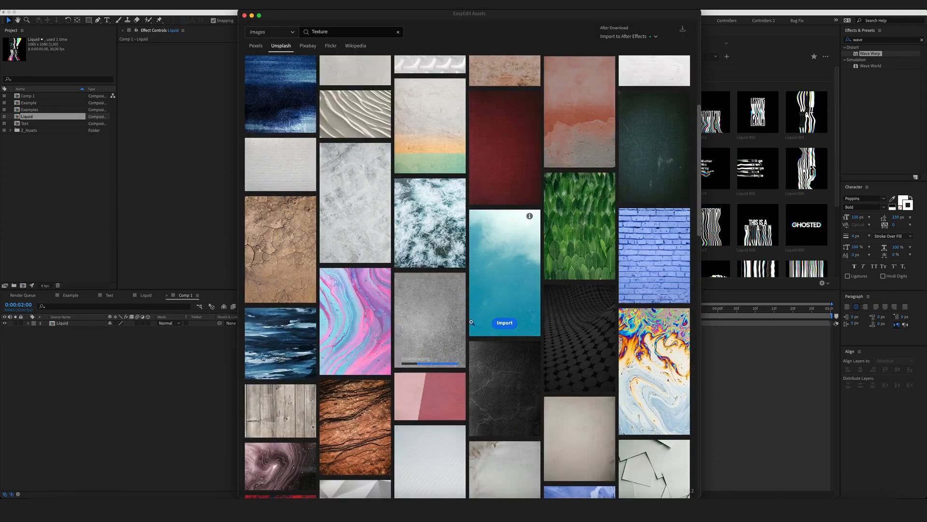
{"action": "scroll", "coordinate": [478, 290], "scroll_direction": "up", "scroll_amount": 5}
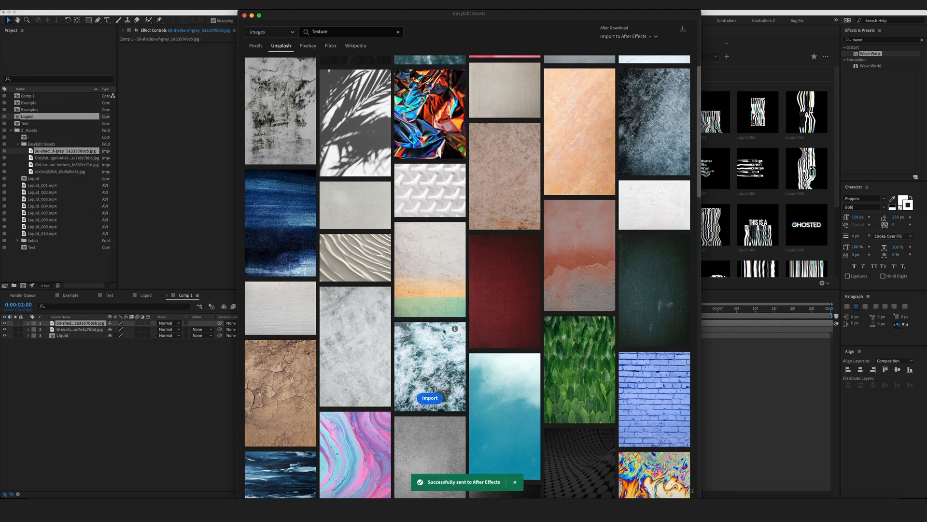
- Check the imported texture files in the project and delete the two grey texture layers from Comp 1
{"action": "left_click", "coordinate": [51, 260]}
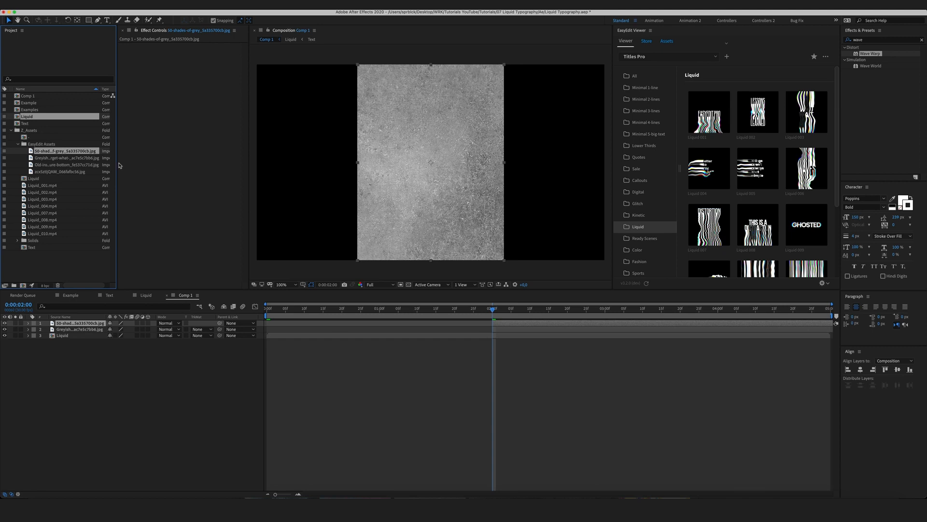
{"action": "left_click", "coordinate": [59, 166]}
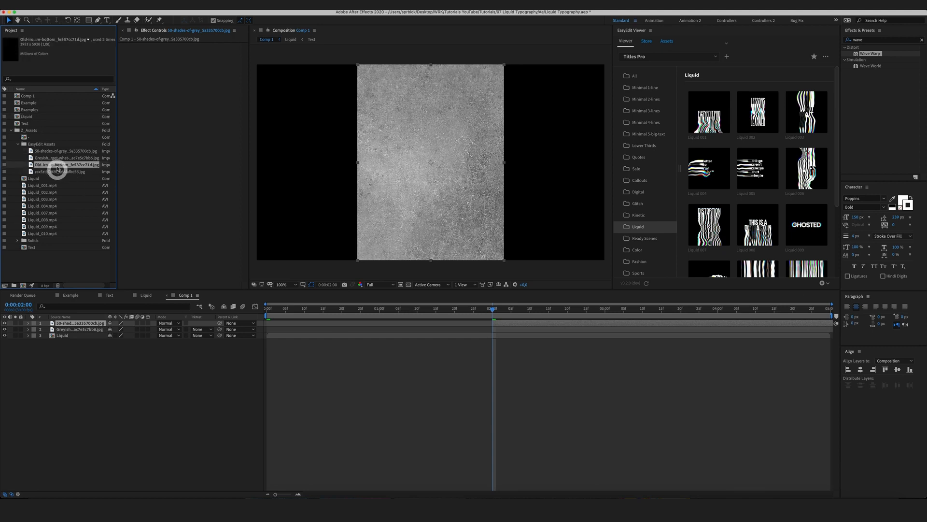
{"action": "left_click", "coordinate": [54, 158]}
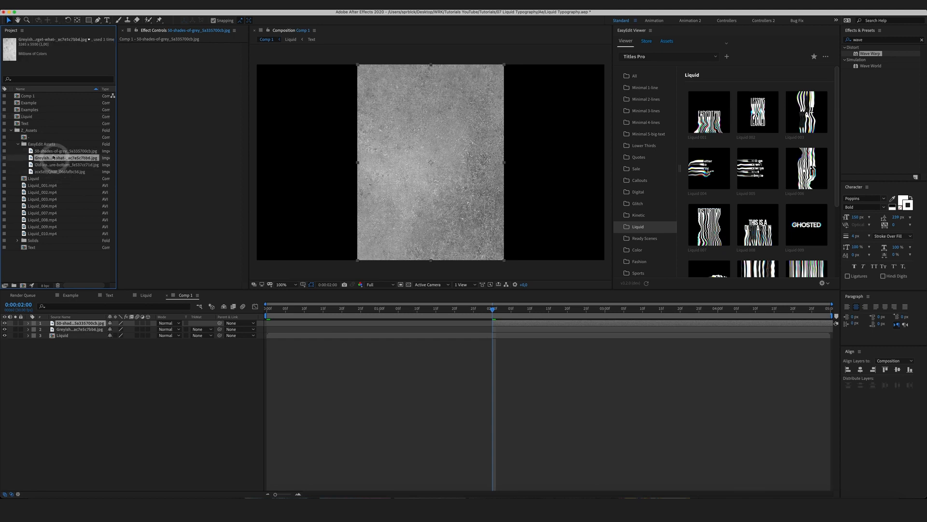
{"action": "left_click", "coordinate": [123, 377]}
{"action": "left_click", "coordinate": [62, 323]}
{"action": "key", "text": "Delete"}
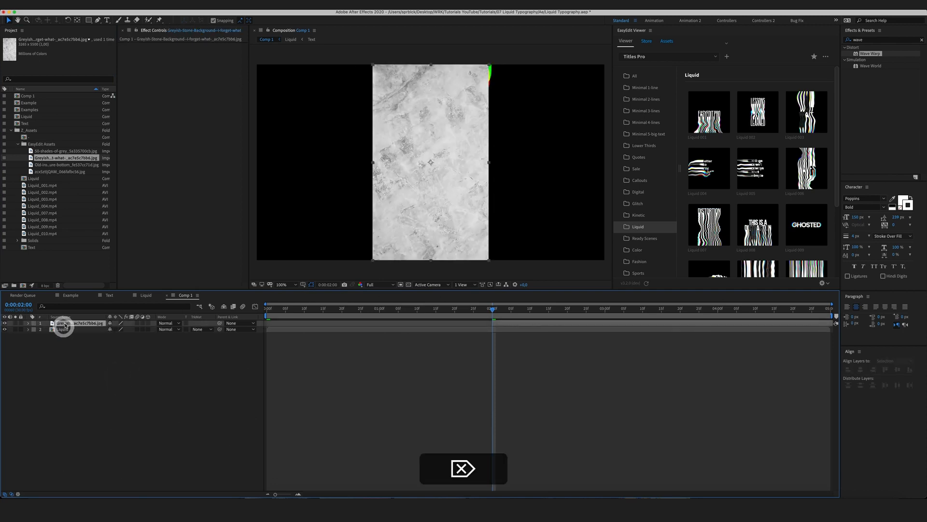
{"action": "left_click", "coordinate": [64, 323]}
{"action": "key", "text": "Delete"}
{"action": "left_click", "coordinate": [102, 344]}
- Add the old-iron texture image to Comp 1 beneath the Liquid layer and scale it down to fit the frame
{"action": "left_click", "coordinate": [54, 164]}
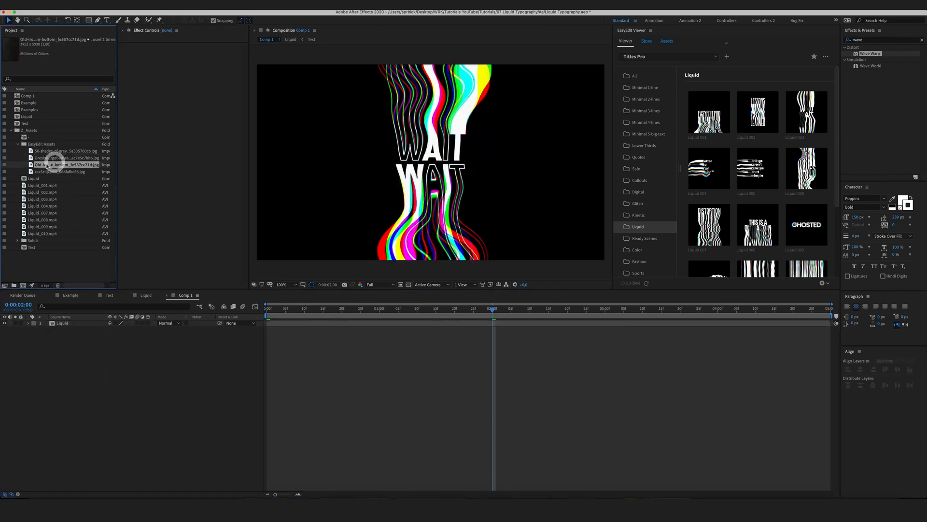
{"action": "left_click_drag", "start_coordinate": [53, 167], "coordinate": [113, 417]}
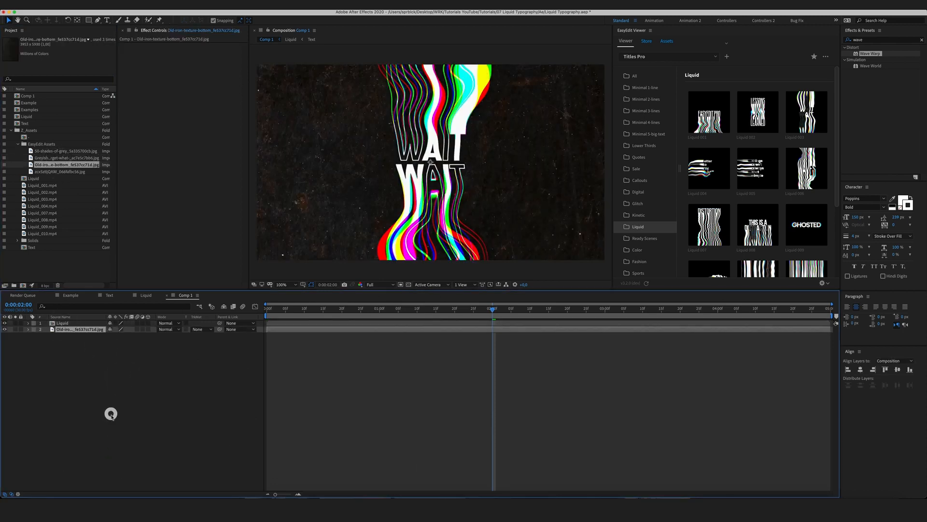
{"action": "key", "text": "s"}
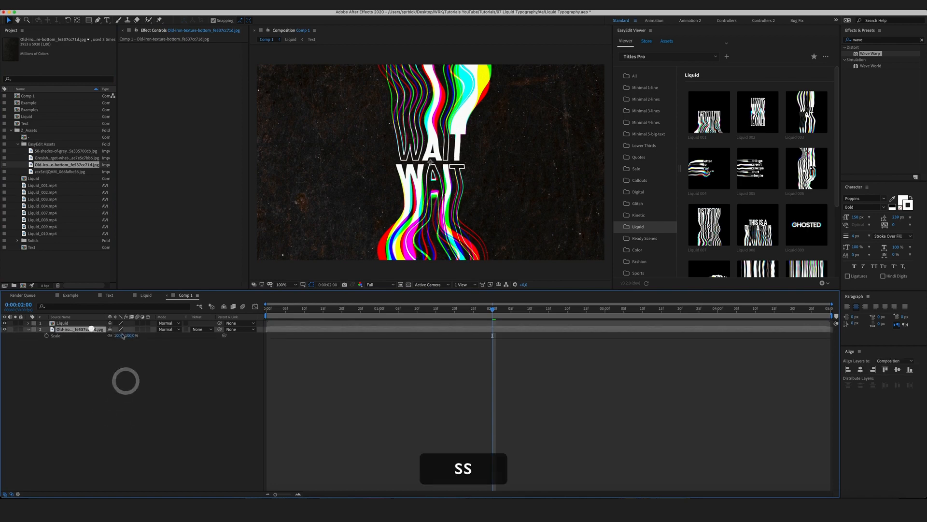
{"action": "left_click", "coordinate": [91, 328]}
{"action": "left_click_drag", "start_coordinate": [110, 335], "coordinate": [103, 332]}
{"action": "left_click", "coordinate": [98, 412]}
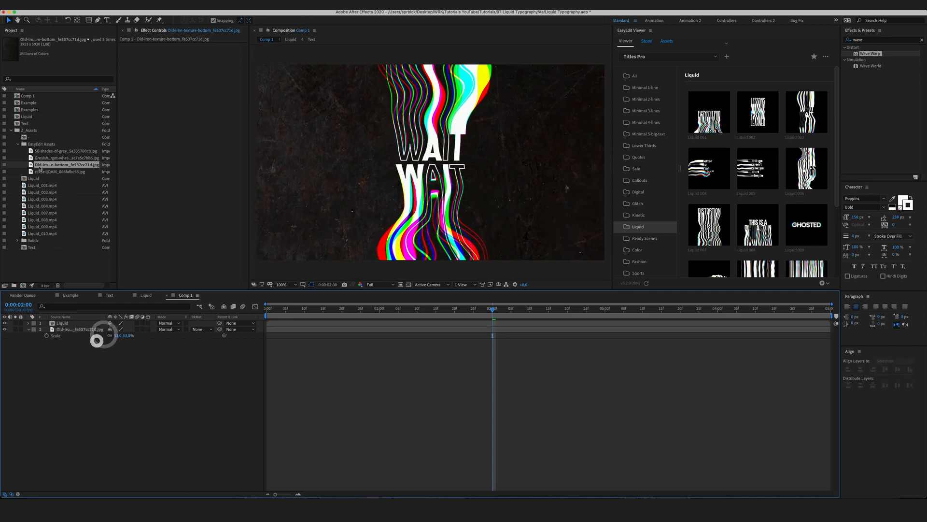
- Add the remaining dark texture image between the Liquid and old-iron layers and scale it down to fill the frame
{"action": "left_click", "coordinate": [49, 172]}
{"action": "left_click_drag", "start_coordinate": [51, 174], "coordinate": [56, 409]}
{"action": "left_click", "coordinate": [90, 331], "text": "shift"}
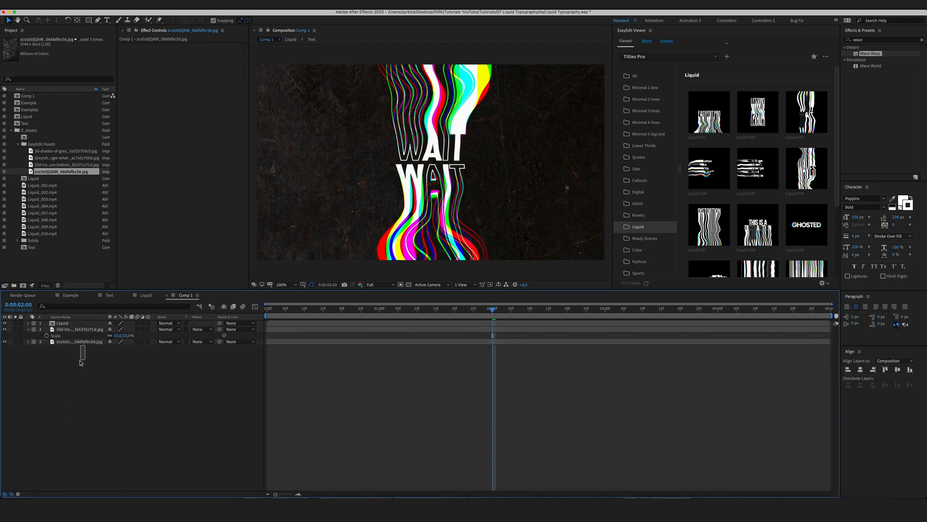
{"action": "left_click_drag", "start_coordinate": [75, 341], "coordinate": [101, 337]}
{"action": "key", "text": "s"}
{"action": "left_click", "coordinate": [164, 382]}
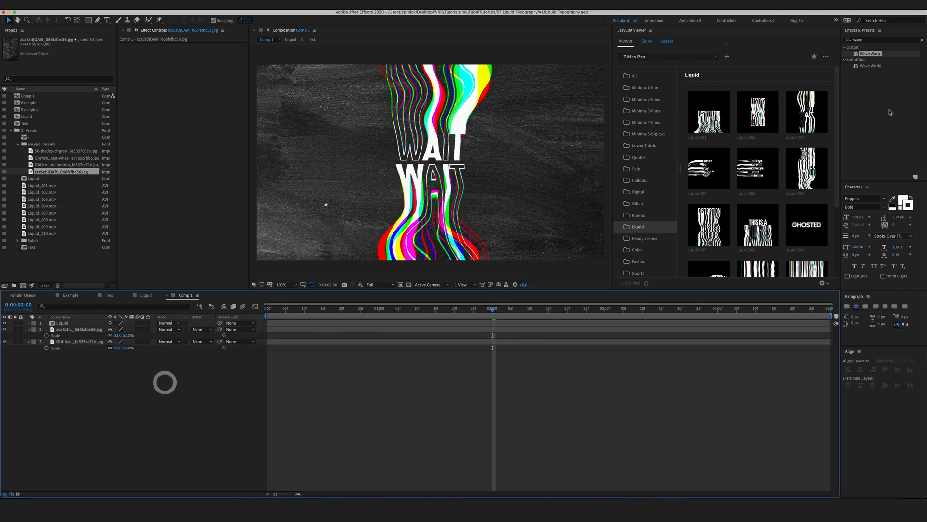
- Apply Levels to the texture layer directly beneath Liquid and set Input Black to 49
{"action": "left_click_drag", "start_coordinate": [883, 41], "coordinate": [726, 38]}
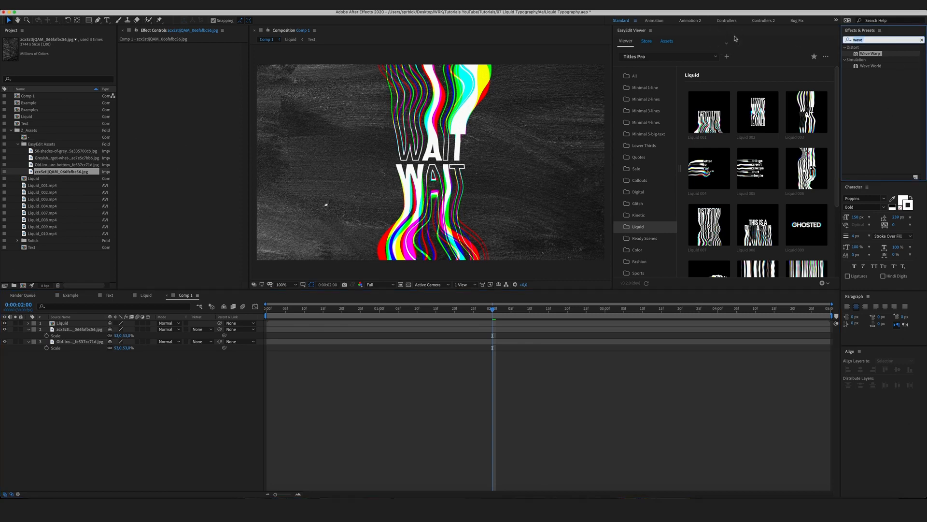
{"action": "type", "text": "levels"}
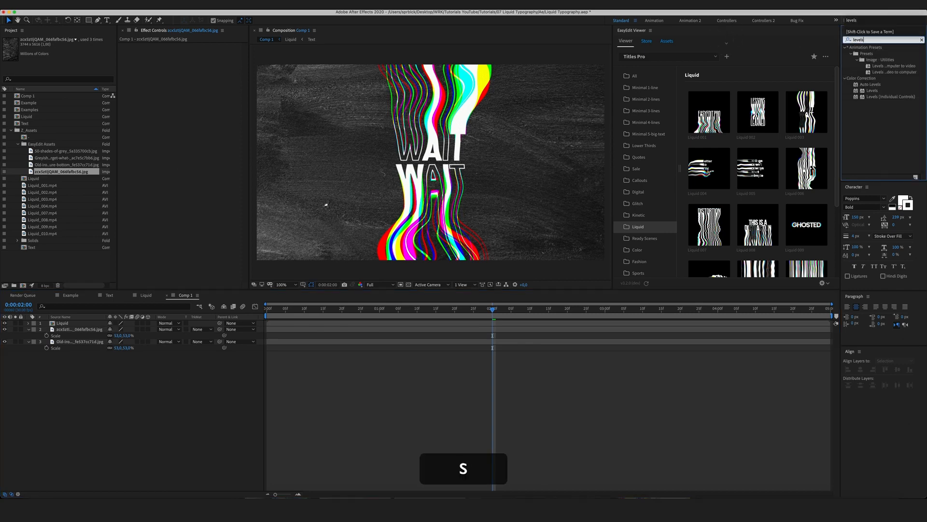
{"action": "left_click_drag", "start_coordinate": [872, 91], "coordinate": [81, 336]}
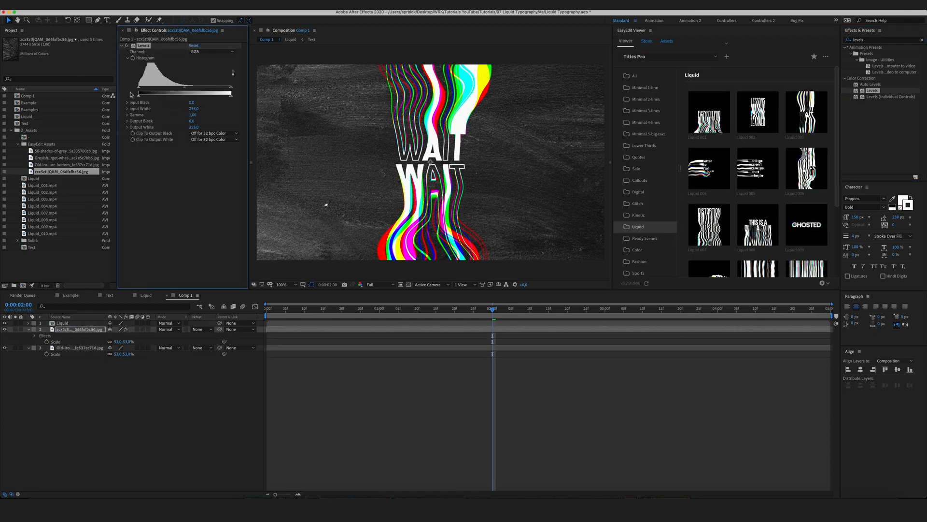
{"action": "left_click_drag", "start_coordinate": [139, 90], "coordinate": [156, 91]}
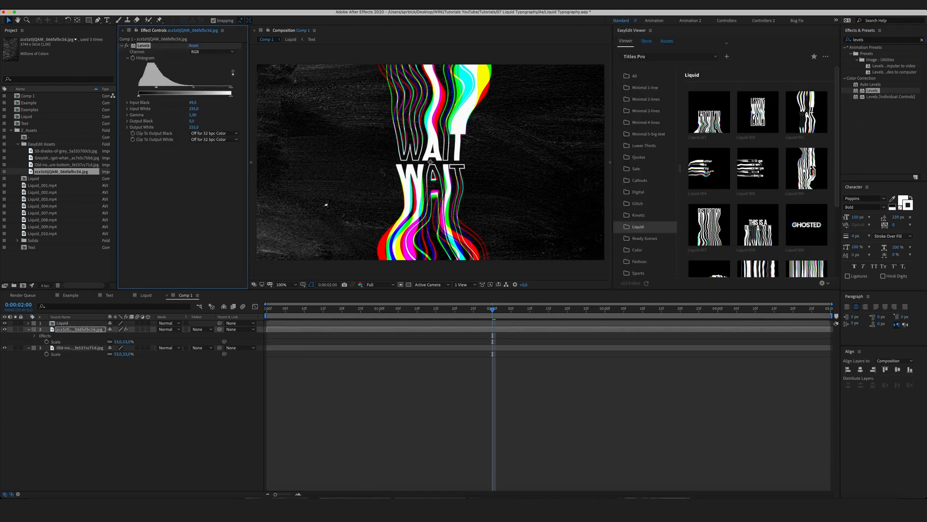
{"action": "left_click", "coordinate": [187, 434]}
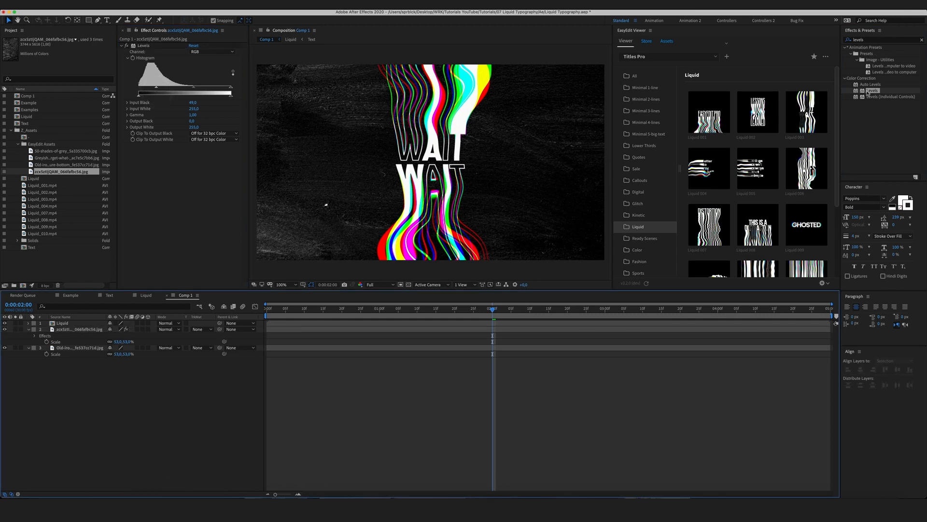
- Apply Levels to the old-iron layer with Black & White ahead of it, hiding the texture layer above
{"action": "left_click_drag", "start_coordinate": [869, 92], "coordinate": [94, 349]}
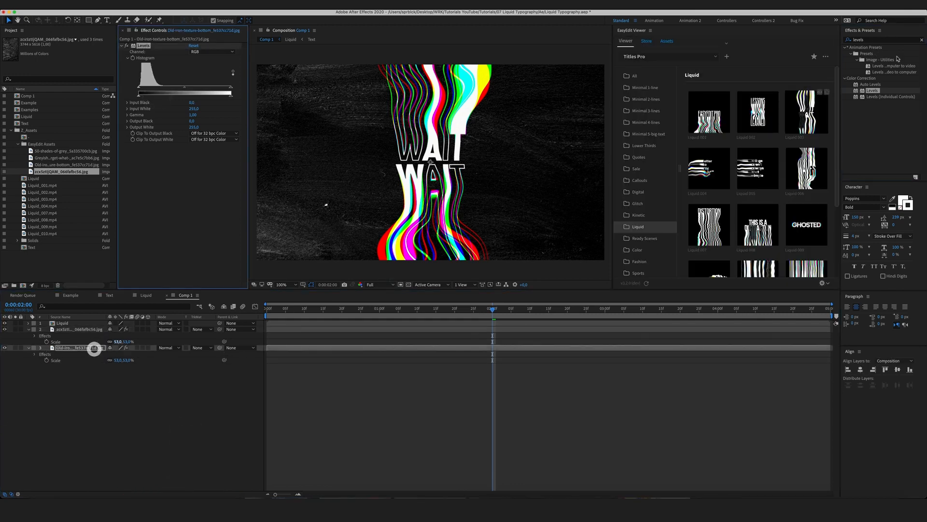
{"action": "left_click", "coordinate": [880, 40]}
{"action": "type", "text": "black"}
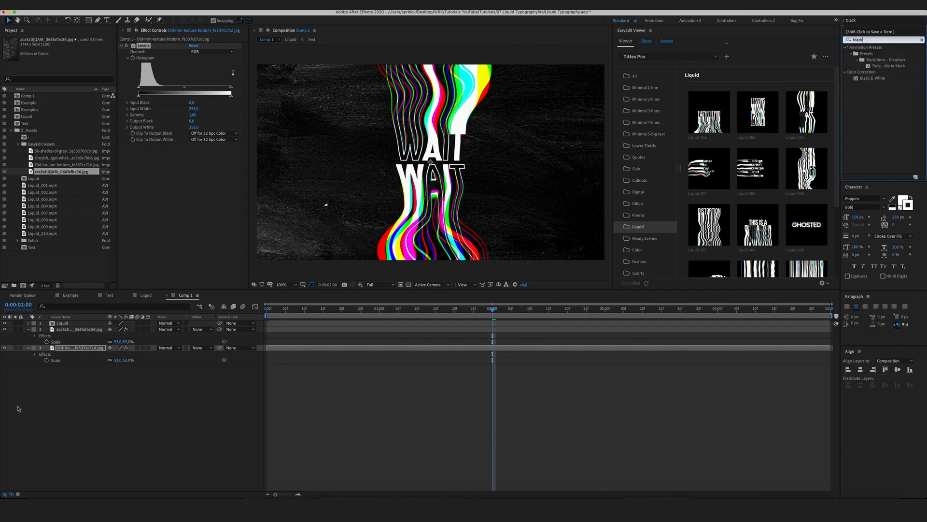
{"action": "left_click", "coordinate": [95, 383]}
{"action": "left_click", "coordinate": [5, 329]}
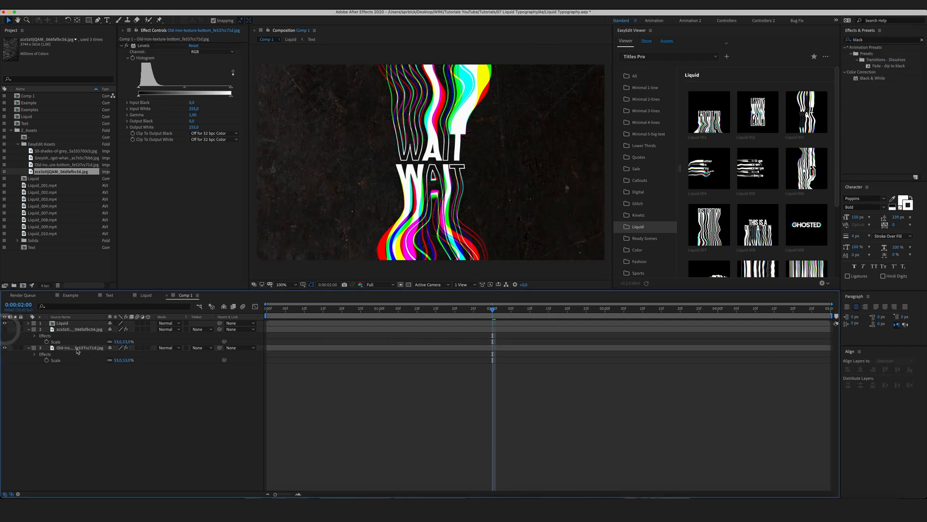
{"action": "left_click", "coordinate": [82, 348]}
{"action": "left_click_drag", "start_coordinate": [872, 79], "coordinate": [144, 43]}
{"action": "left_click", "coordinate": [126, 382]}
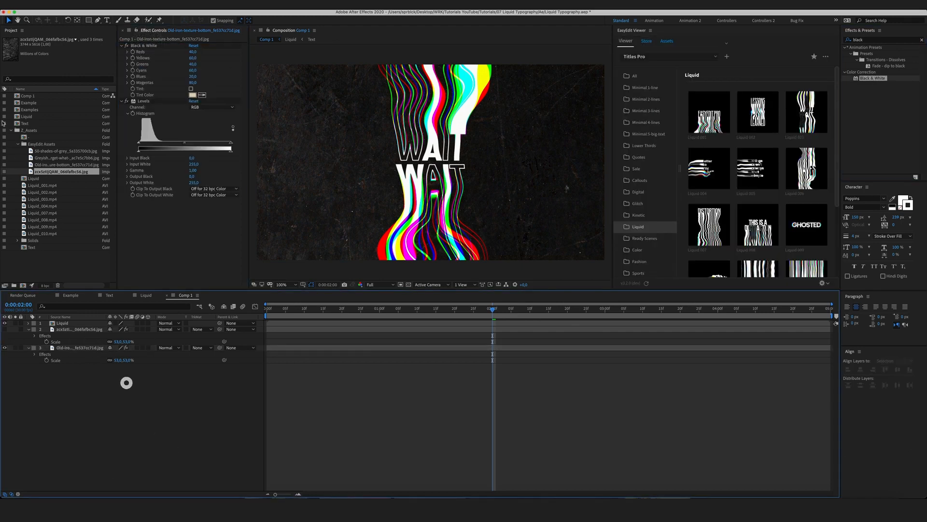
- Collapse the Z_Assets folder, set the old-iron layer's Levels Input Black to 45 and show the upper texture layer again
{"action": "left_click", "coordinate": [11, 131]}
{"action": "left_click", "coordinate": [167, 412]}
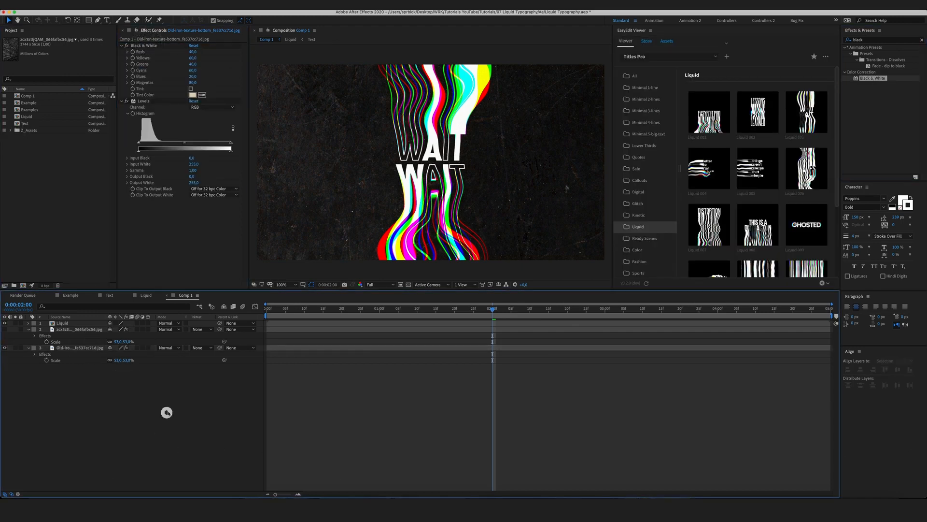
{"action": "left_click", "coordinate": [128, 414]}
{"action": "left_click_drag", "start_coordinate": [139, 143], "coordinate": [158, 146]}
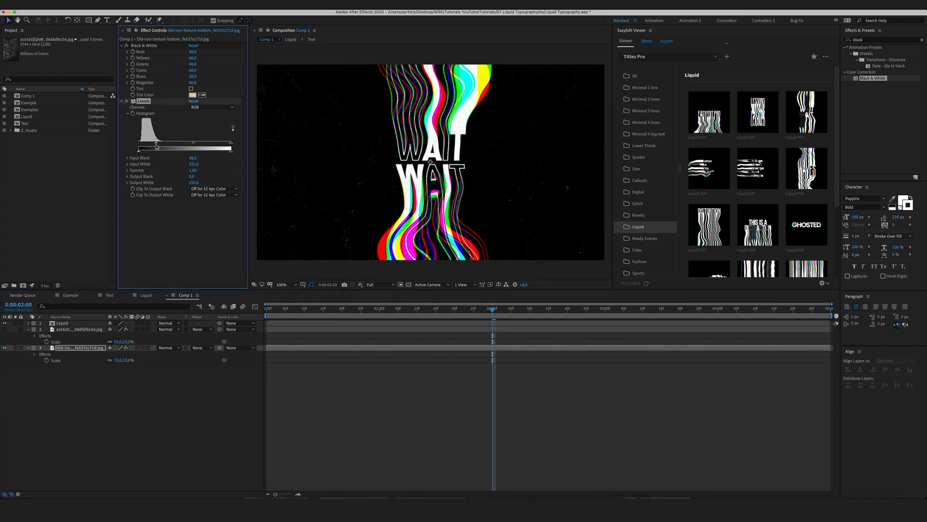
{"action": "left_click", "coordinate": [125, 386]}
{"action": "left_click", "coordinate": [114, 436]}
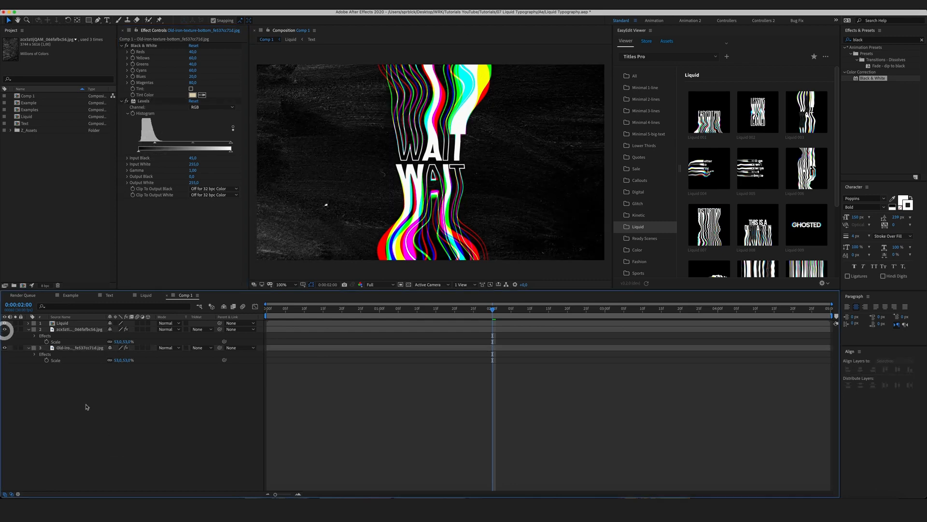
- Set the opacity of the texture layer directly beneath Liquid to 24%
{"action": "left_click", "coordinate": [83, 330]}
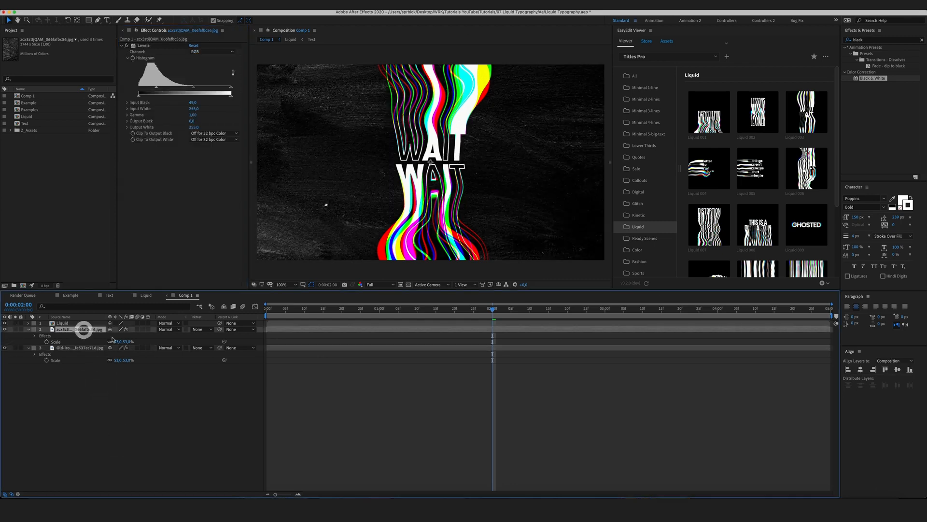
{"action": "key", "text": "t"}
{"action": "left_click_drag", "start_coordinate": [112, 338], "coordinate": [105, 338]}
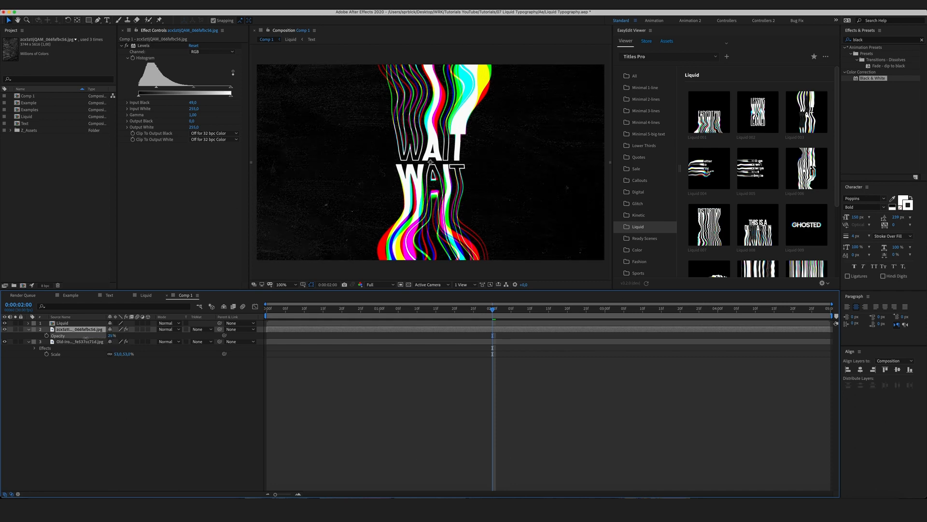
{"action": "left_click", "coordinate": [135, 395]}
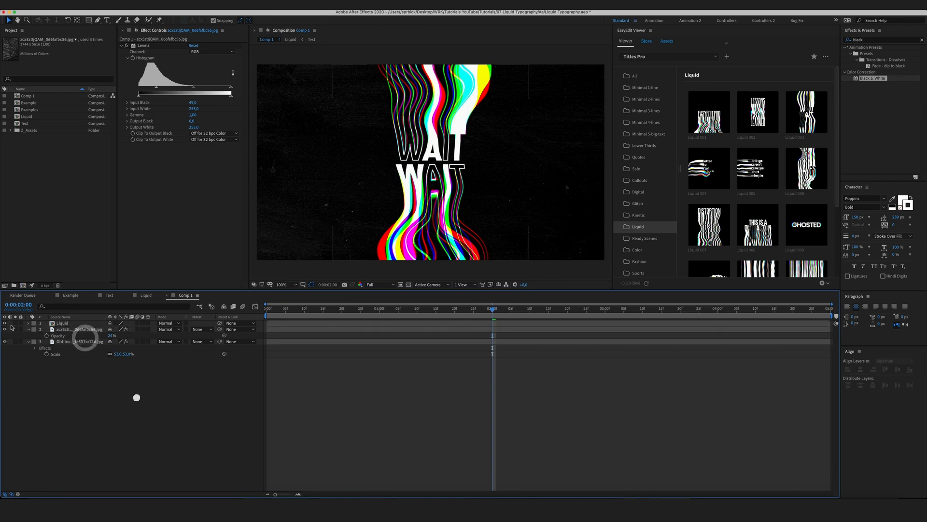
- Collapse the properties of both texture layers and preview the Comp 1 animation
{"action": "left_click", "coordinate": [28, 342]}
{"action": "left_click", "coordinate": [29, 330]}
{"action": "left_click", "coordinate": [132, 420]}
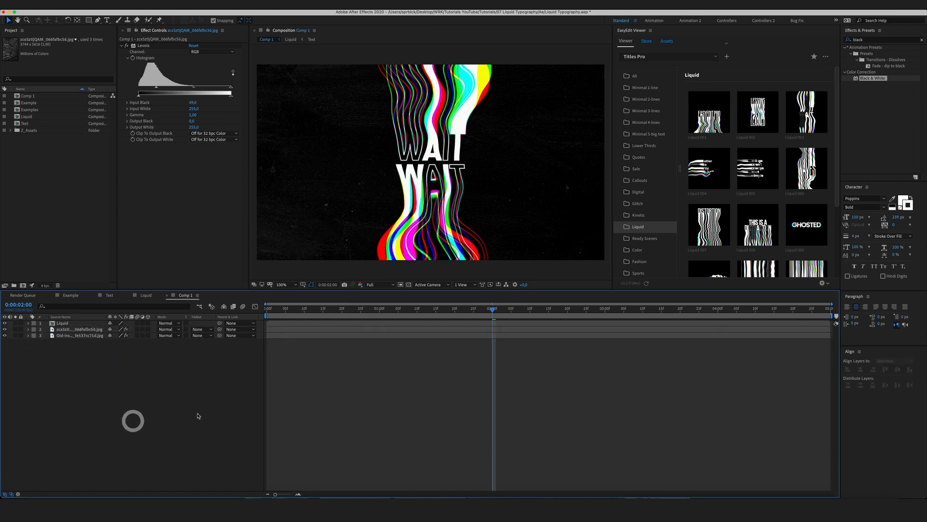
{"action": "key", "text": "space"}
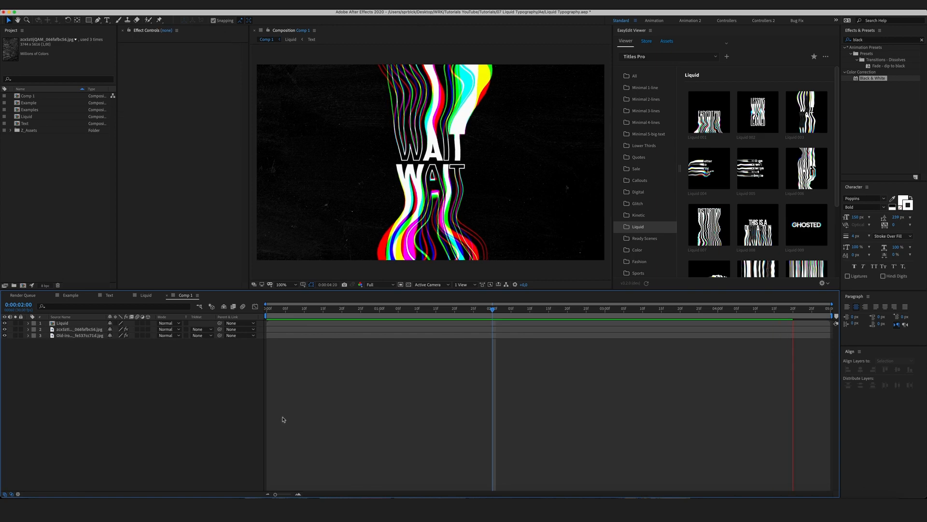